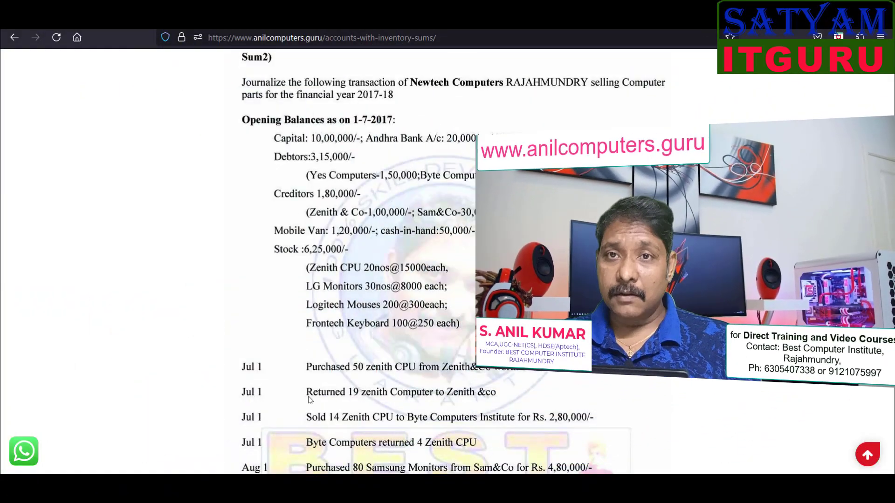
- Scroll through the problem sheet in Firefox to review the exercise details
{"action": "scroll", "coordinate": [433, 260], "scroll_direction": "down", "scroll_amount": 2}
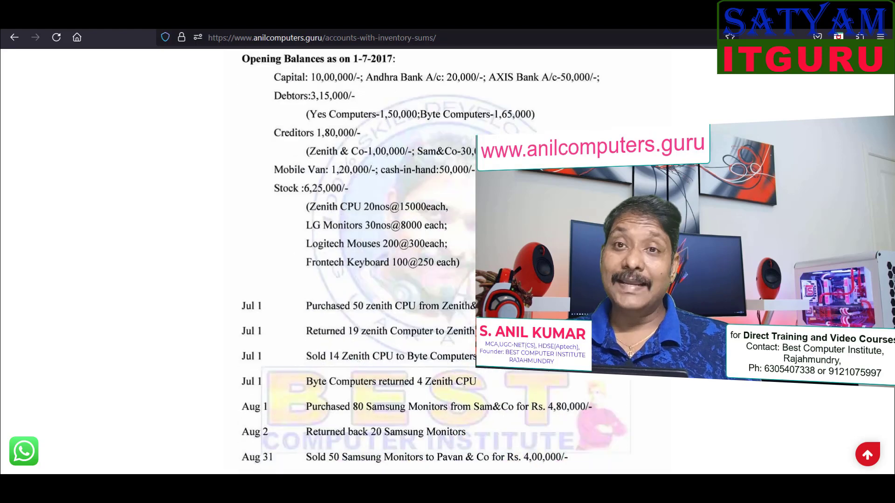
{"action": "scroll", "coordinate": [433, 261], "scroll_direction": "down", "scroll_amount": 1}
{"action": "scroll", "coordinate": [434, 261], "scroll_direction": "down", "scroll_amount": 2}
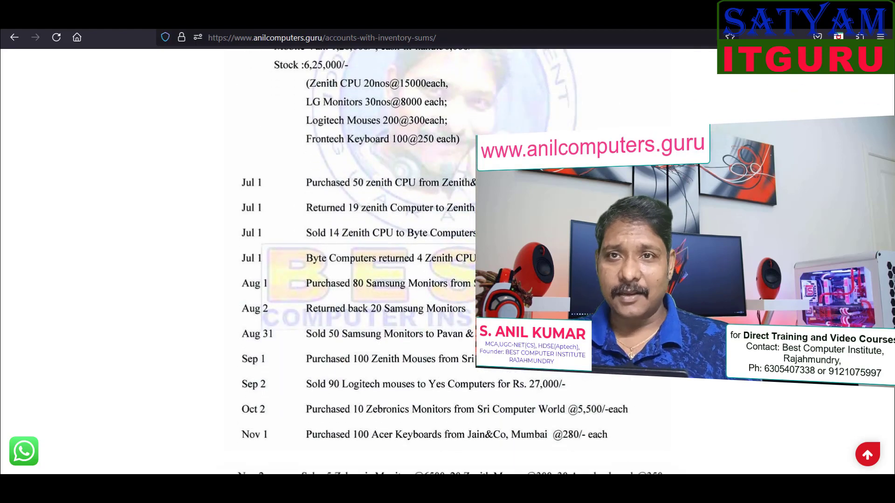
{"action": "scroll", "coordinate": [434, 261], "scroll_direction": "down", "scroll_amount": 1}
{"action": "scroll", "coordinate": [434, 262], "scroll_direction": "down", "scroll_amount": 1}
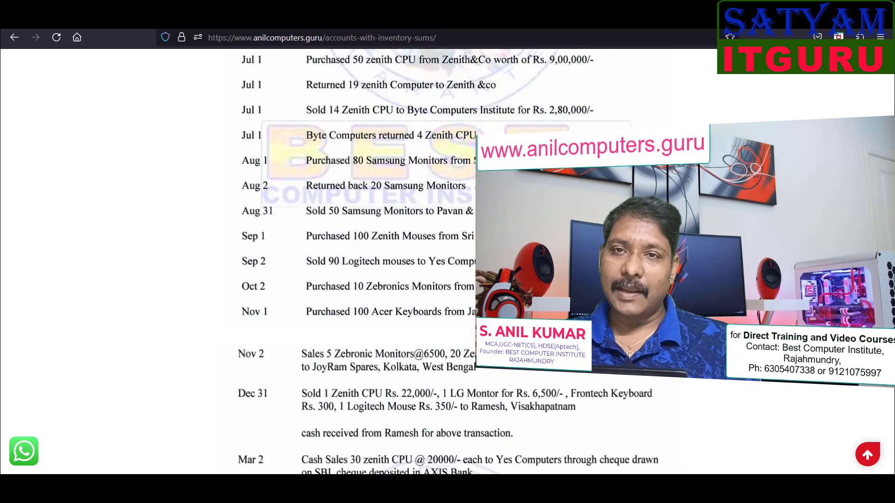
{"action": "scroll", "coordinate": [433, 260], "scroll_direction": "down", "scroll_amount": 1}
{"action": "scroll", "coordinate": [433, 260], "scroll_direction": "down", "scroll_amount": 1}
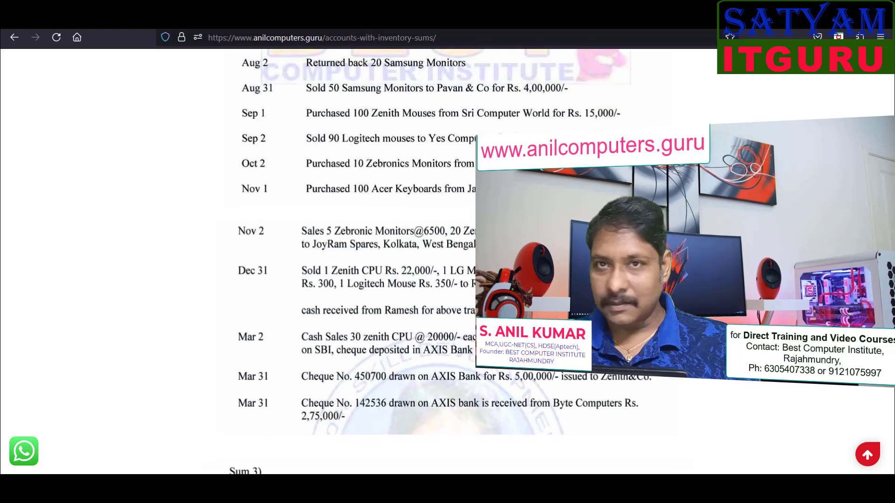
{"action": "scroll", "coordinate": [434, 261], "scroll_direction": "up", "scroll_amount": 1}
{"action": "scroll", "coordinate": [434, 260], "scroll_direction": "up", "scroll_amount": 1}
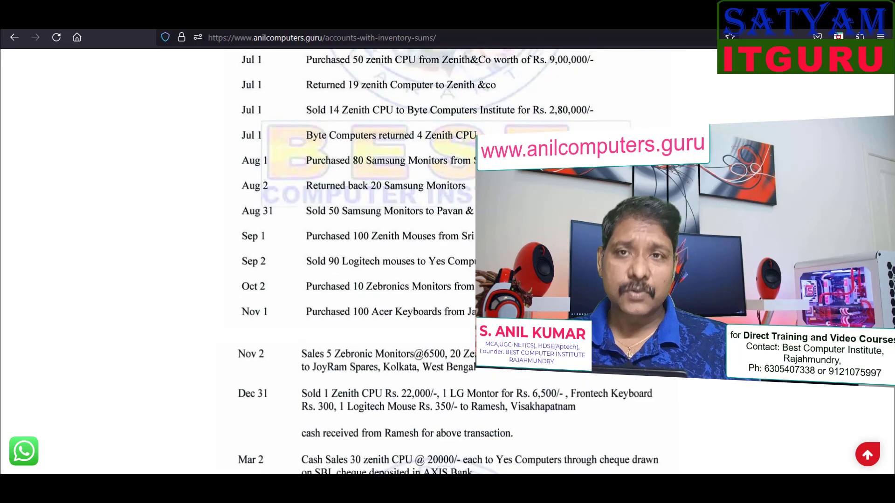
{"action": "scroll", "coordinate": [433, 260], "scroll_direction": "up", "scroll_amount": 2}
{"action": "scroll", "coordinate": [434, 261], "scroll_direction": "up", "scroll_amount": 1}
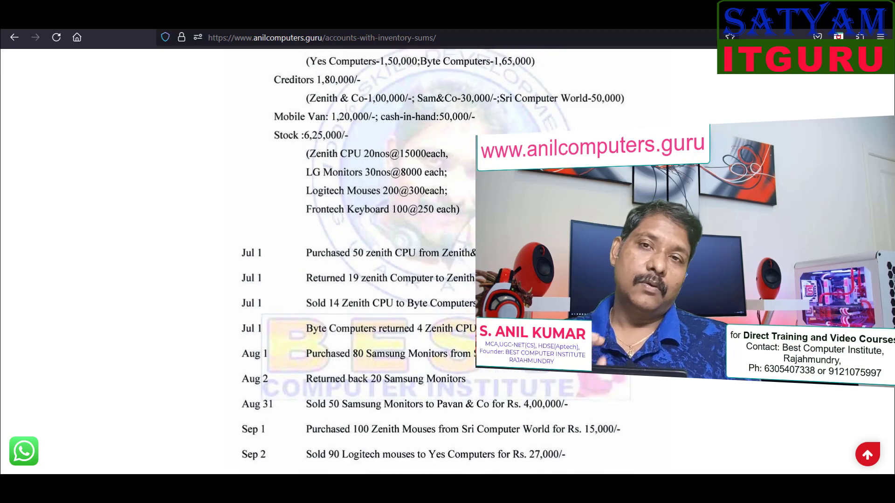
{"action": "scroll", "coordinate": [434, 261], "scroll_direction": "up", "scroll_amount": 1}
{"action": "scroll", "coordinate": [434, 261], "scroll_direction": "up", "scroll_amount": 1}
{"action": "scroll", "coordinate": [433, 261], "scroll_direction": "up", "scroll_amount": 2}
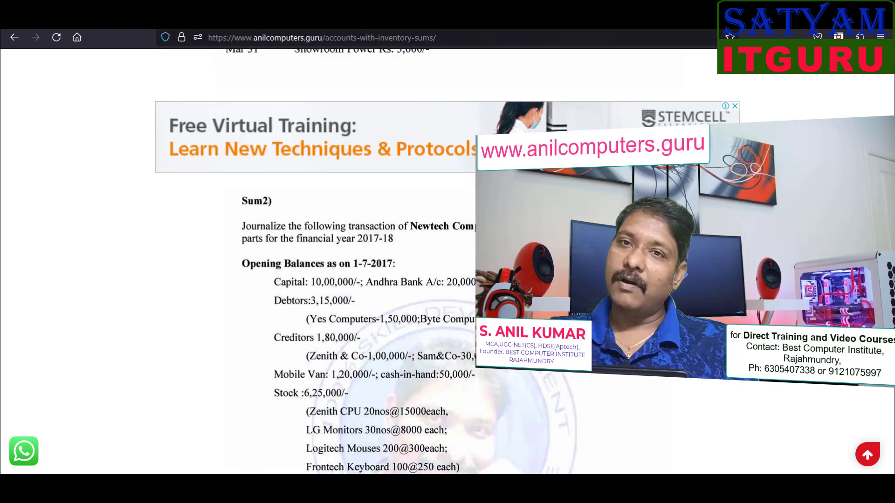
{"action": "scroll", "coordinate": [434, 261], "scroll_direction": "down", "scroll_amount": 2}
{"action": "scroll", "coordinate": [434, 261], "scroll_direction": "down", "scroll_amount": 1}
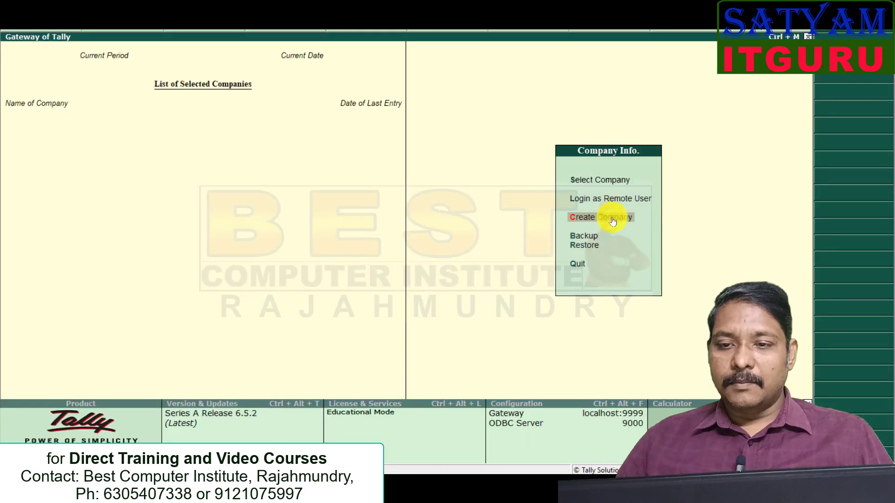
- Create company 'New tech Computers' with financial year 1-4-2017 and books beginning 1-7-2017, then save
{"action": "left_click", "coordinate": [612, 218]}
{"action": "type", "text": "New t"}
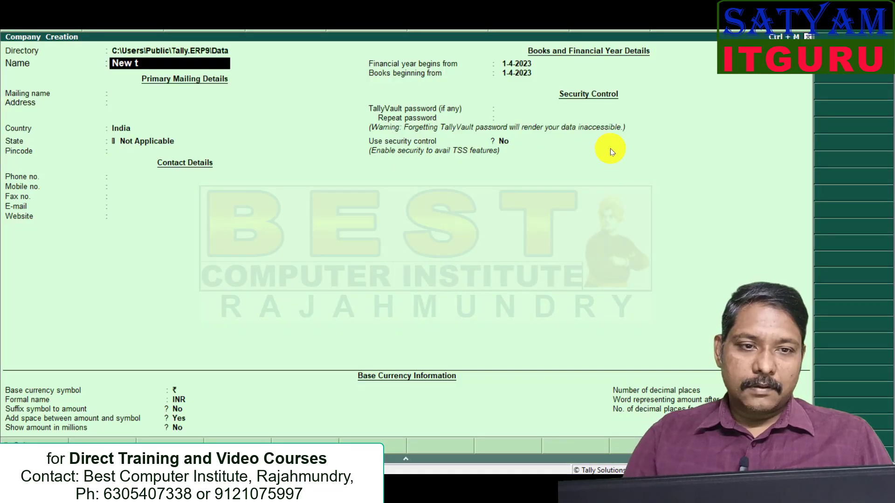
{"action": "type", "text": "ech Computers"}
{"action": "left_click", "coordinate": [509, 64]}
{"action": "type", "text": "1-"}
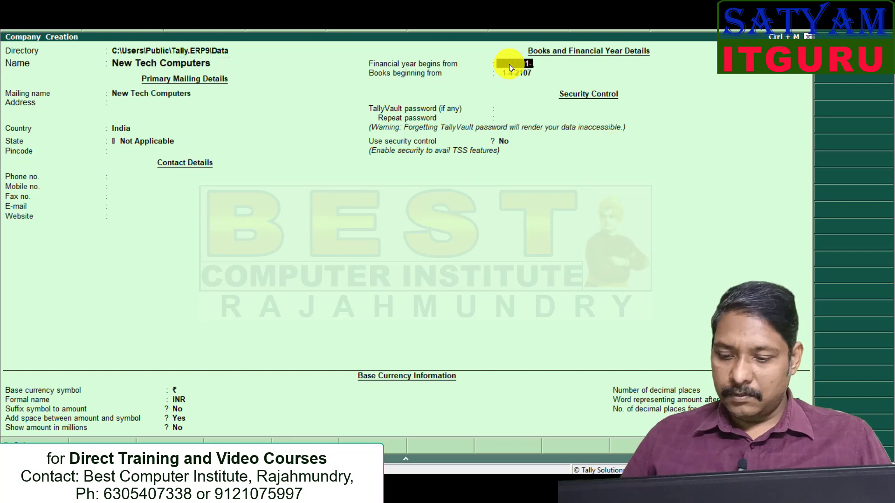
{"action": "type", "text": "7"}
{"action": "key", "text": "Return"}
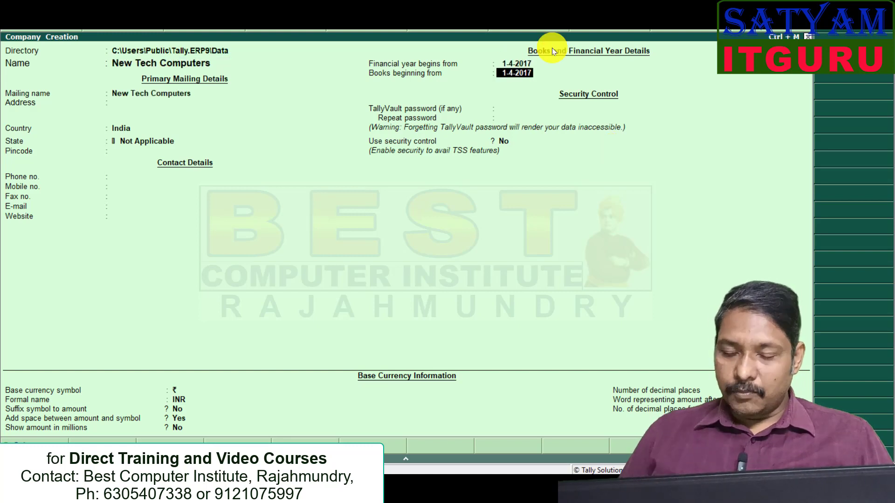
{"action": "type", "text": "1"}
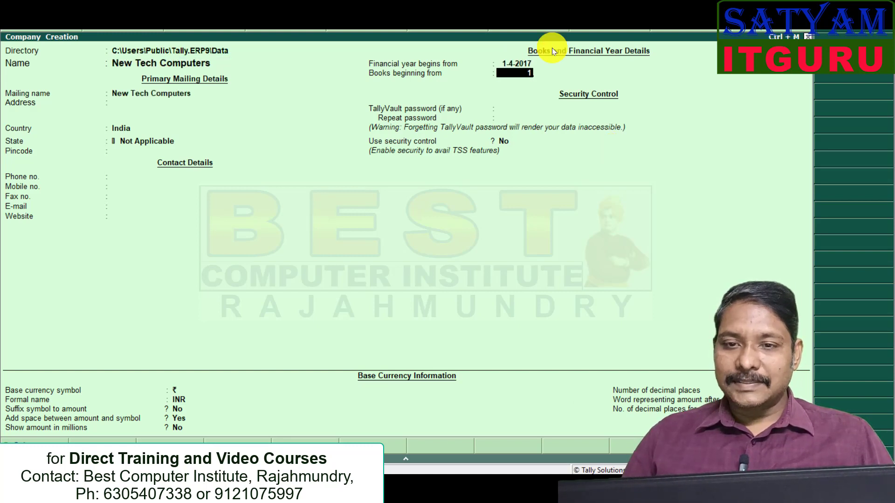
{"action": "type", "text": "-7-2017"}
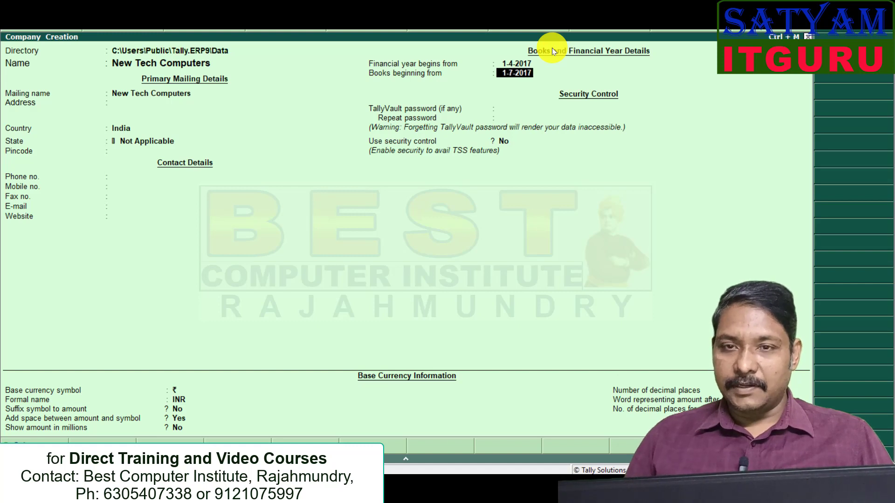
{"action": "key", "text": "Return"}
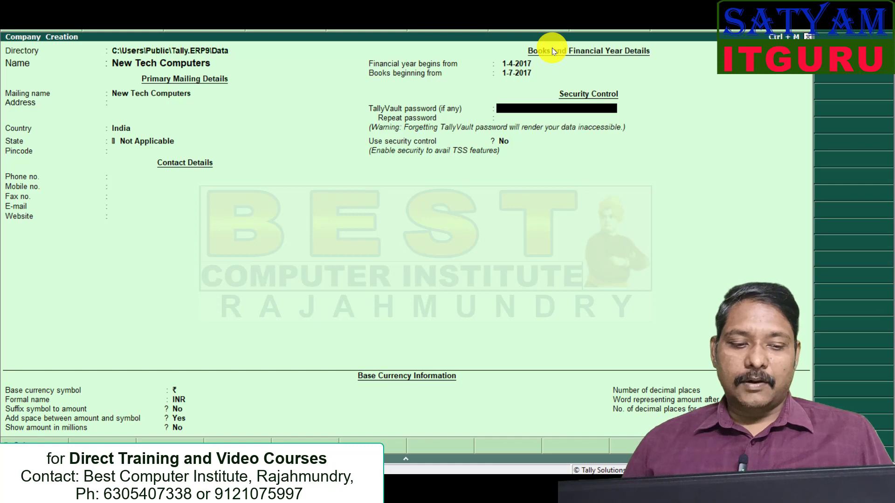
{"action": "key", "text": "ctrl+a"}
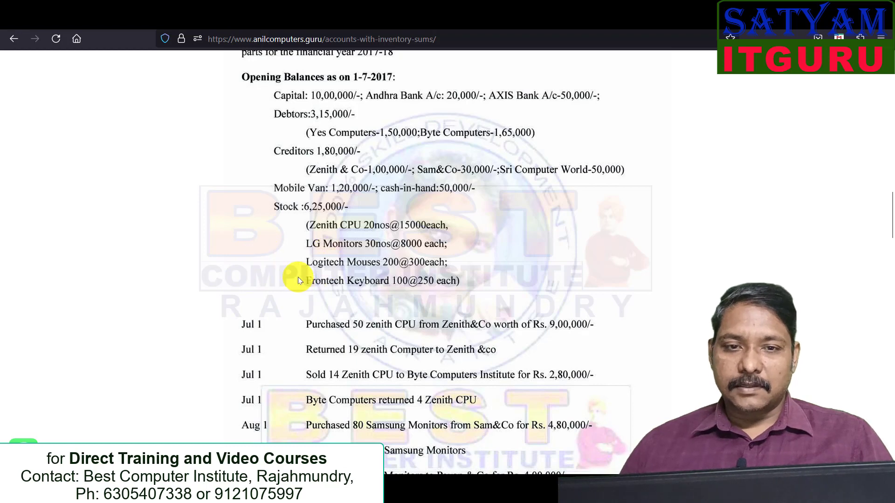
- Create the Capital A/c ledger under Capital Account with a 10,00,000 Cr opening balance
{"action": "key", "text": "alt+Tab"}
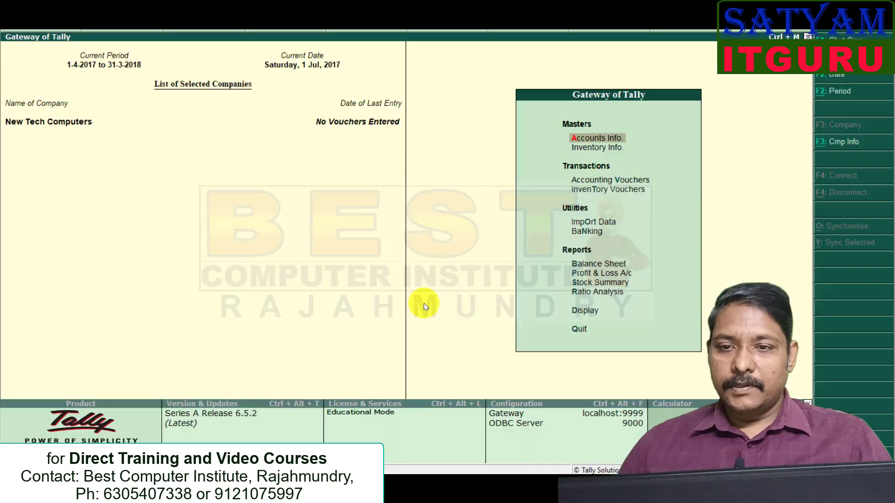
{"action": "left_click", "coordinate": [594, 138]}
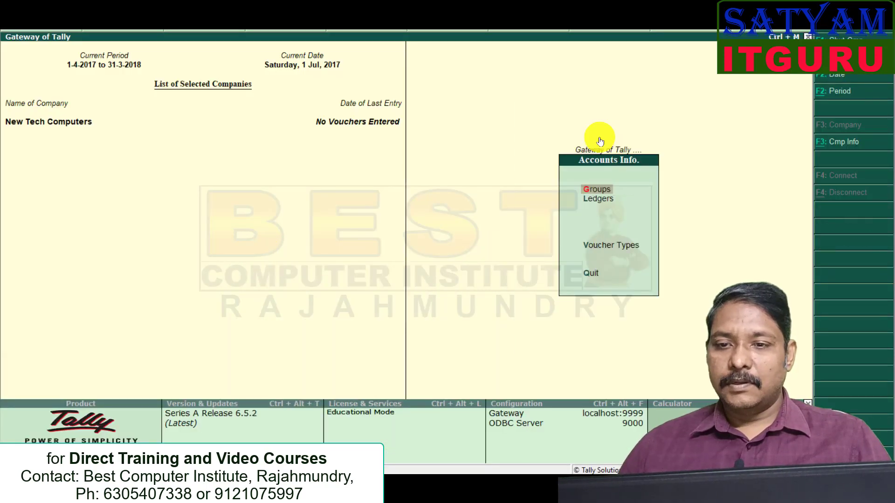
{"action": "left_click", "coordinate": [594, 199]}
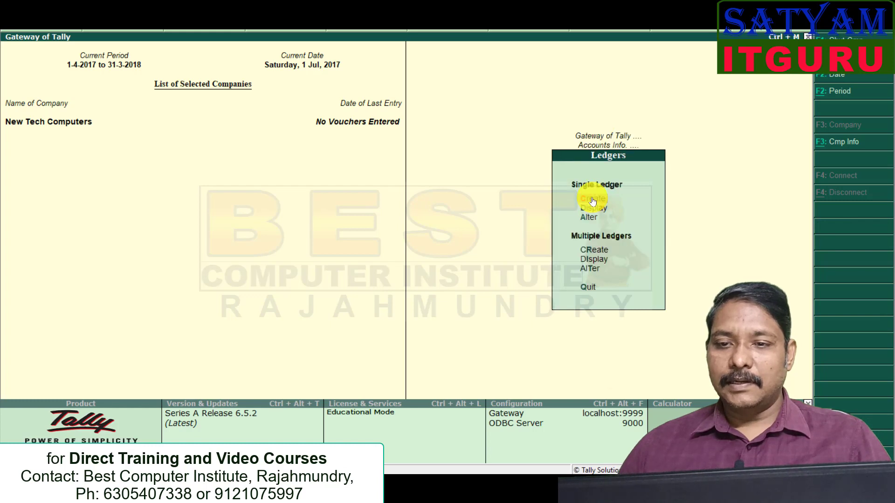
{"action": "left_click", "coordinate": [593, 199]}
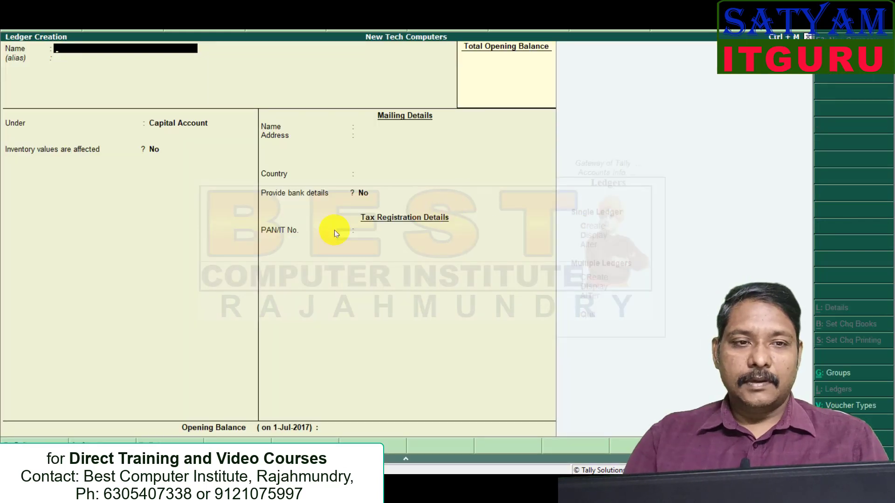
{"action": "type", "text": "CapitalA/c"}
{"action": "key", "text": "Return"}
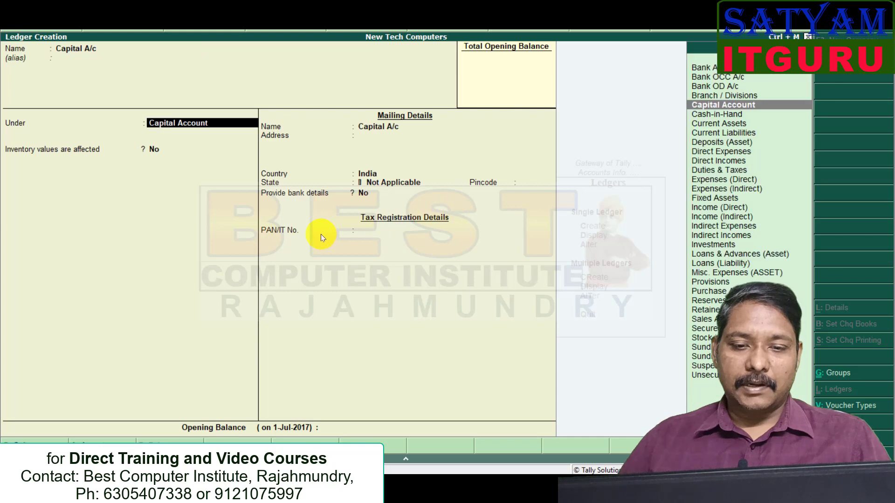
{"action": "key", "text": "Return"}
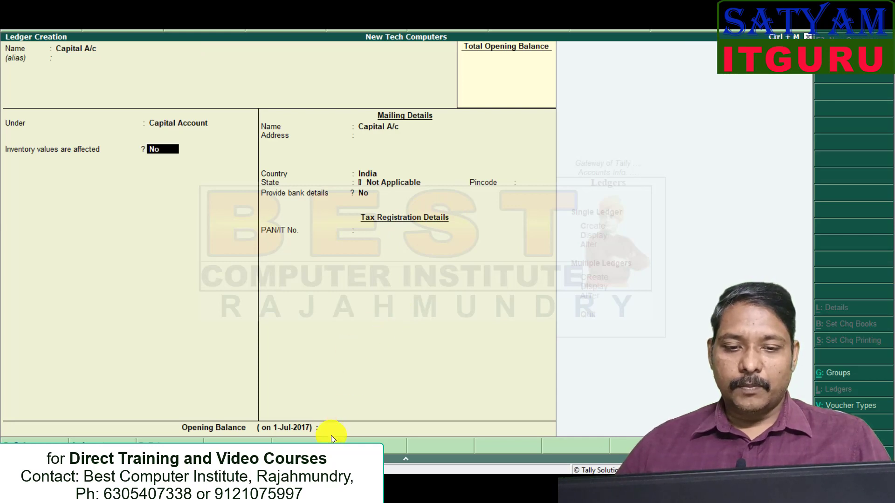
{"action": "key", "text": "Return"}
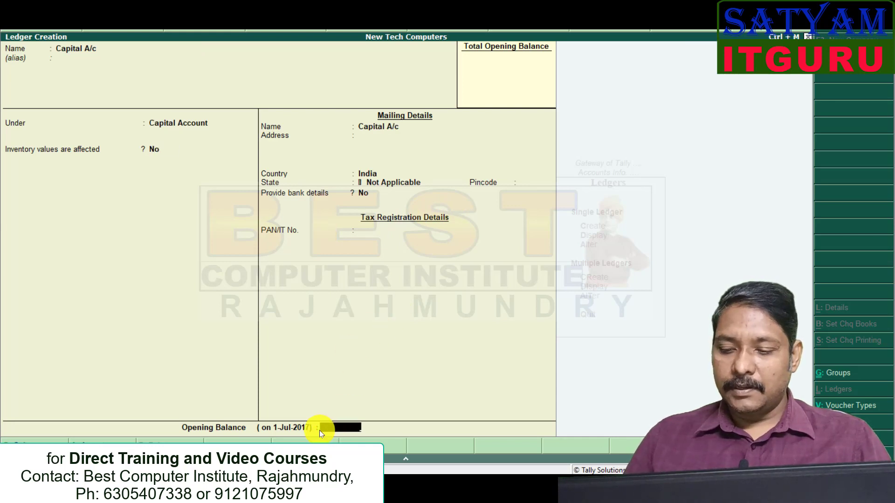
{"action": "type", "text": "10,00,"}
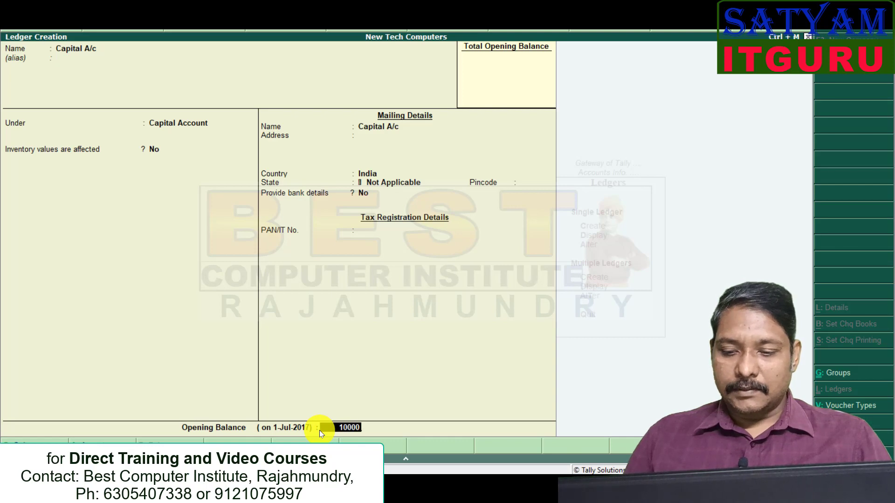
{"action": "type", "text": "00"}
{"action": "key", "text": "Return"}
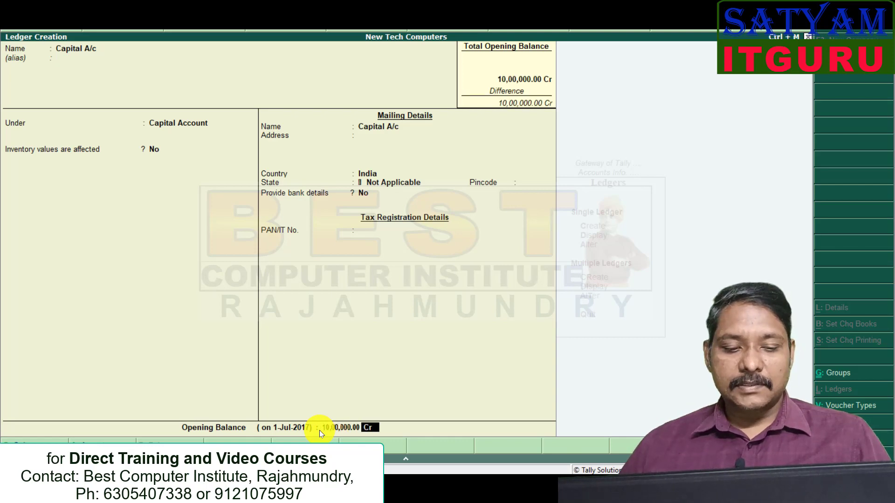
{"action": "key", "text": "alt+Tab"}
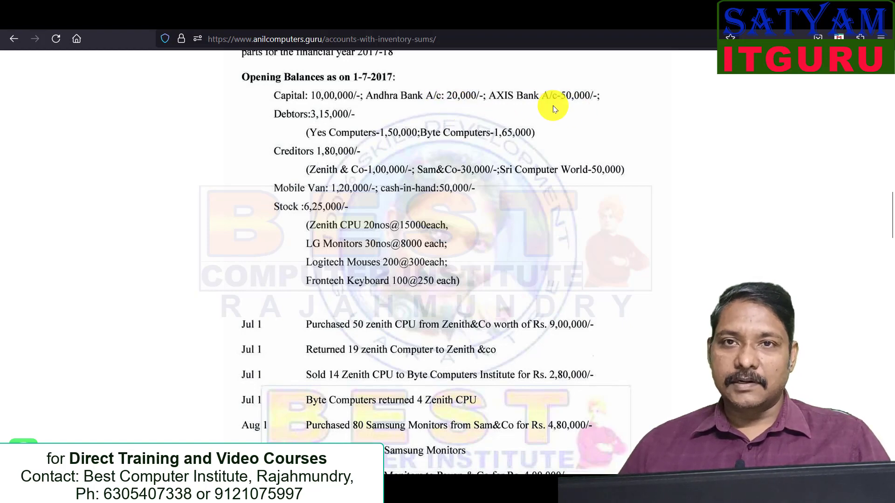
- Create the Andhra Bank ledger under Bank Accounts with a 20,000 Dr opening balance
{"action": "key", "text": "alt+Tab"}
{"action": "type", "text": "Andhra Bank"}
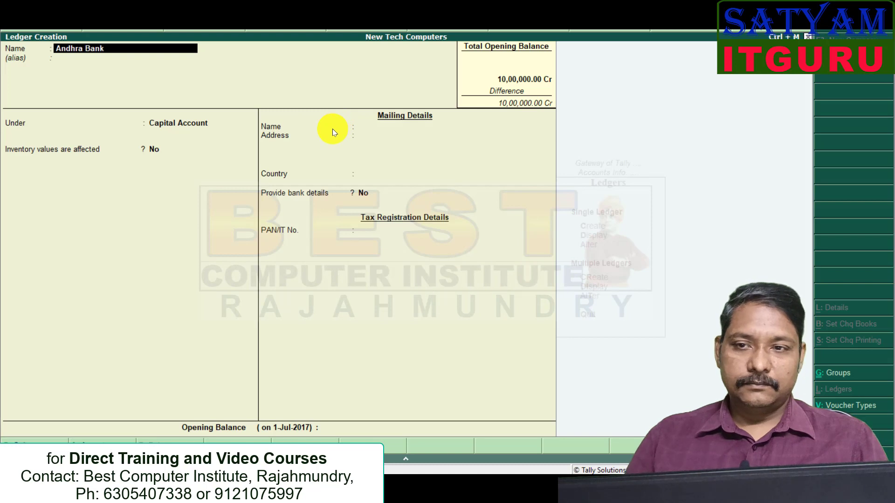
{"action": "key", "text": "Return"}
{"action": "key", "text": "Up"}
{"action": "key", "text": "Up"}
{"action": "key", "text": "Up"}
{"action": "key", "text": "Up"}
{"action": "key", "text": "Return"}
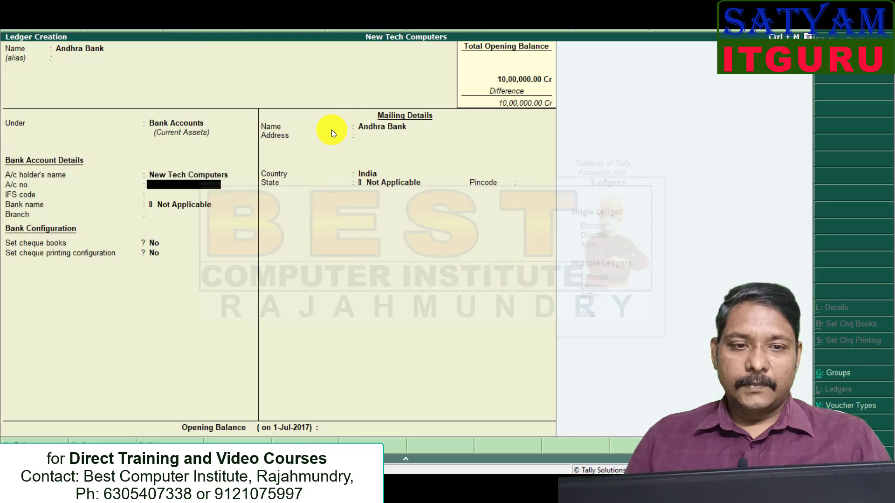
{"action": "left_click", "coordinate": [340, 429]}
{"action": "type", "text": "2000"}
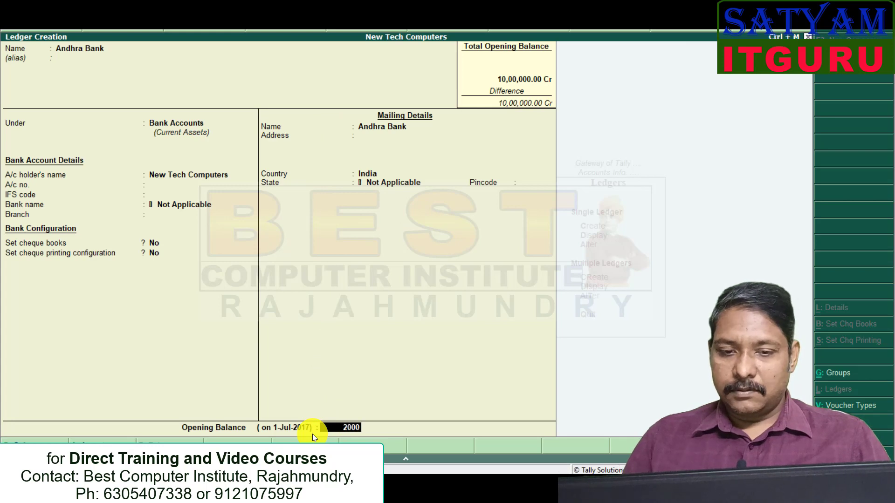
{"action": "type", "text": "0"}
{"action": "key", "text": "Return"}
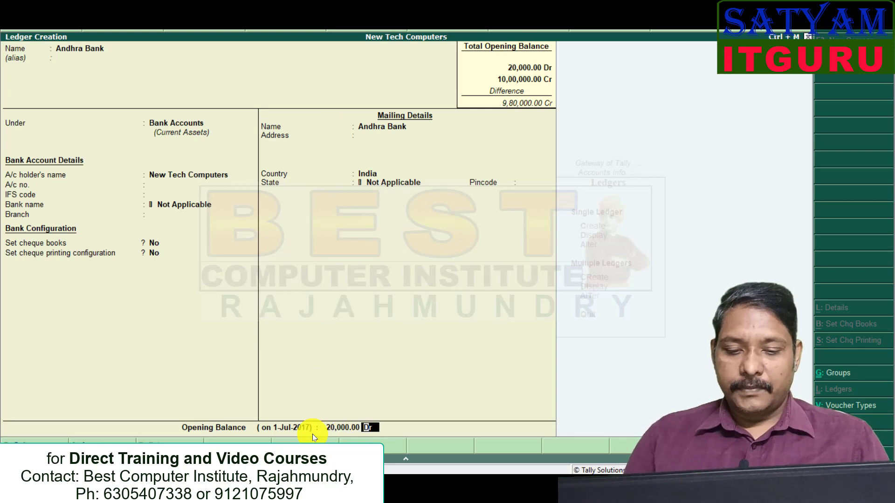
{"action": "key", "text": "Return"}
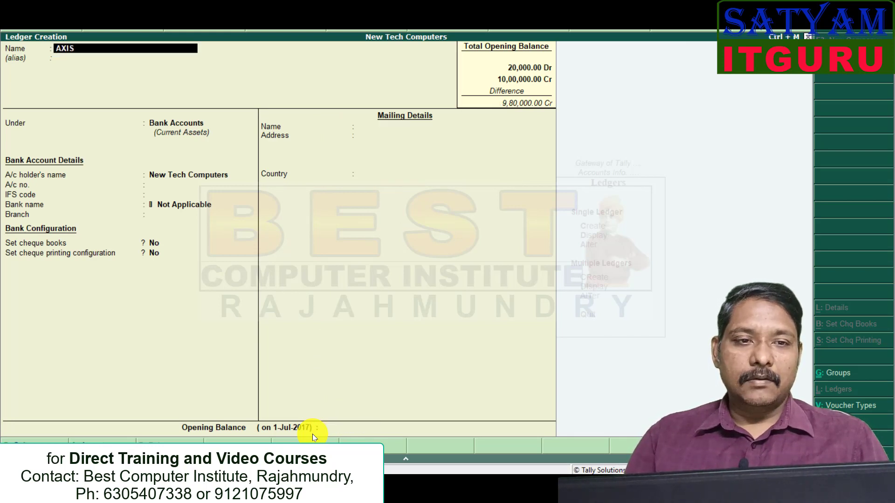
- Create the AXIS Bank ledger with a 50,000 Dr opening balance and save it
{"action": "type", "text": "Ab"}
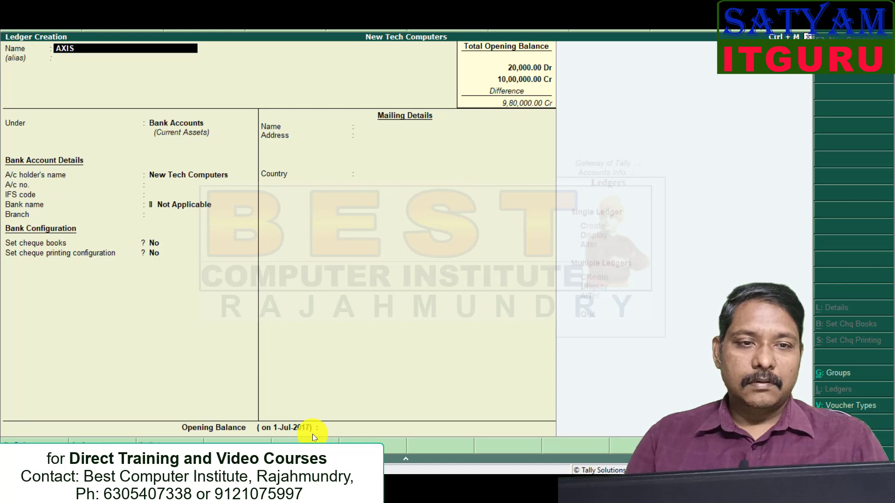
{"action": "key", "text": "Return"}
{"action": "key", "text": "Return"}
{"action": "key", "text": "Return"}
{"action": "key", "text": "Return"}
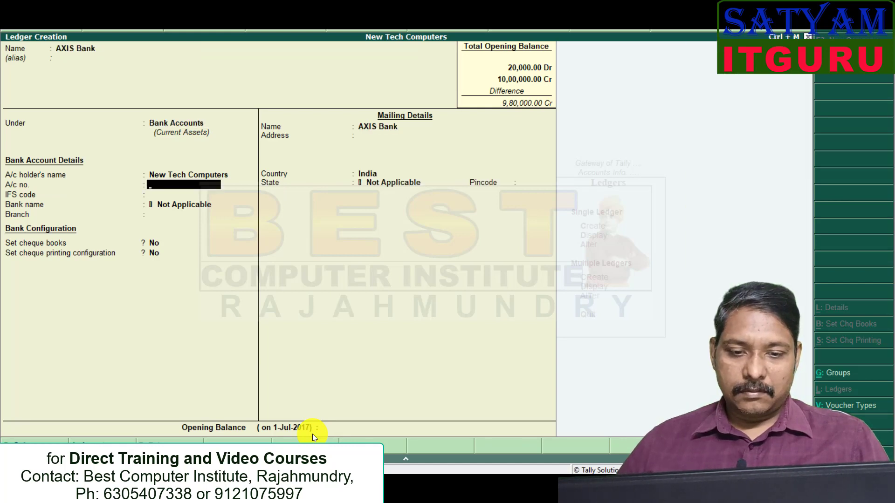
{"action": "left_click", "coordinate": [321, 427]}
{"action": "type", "text": "50"}
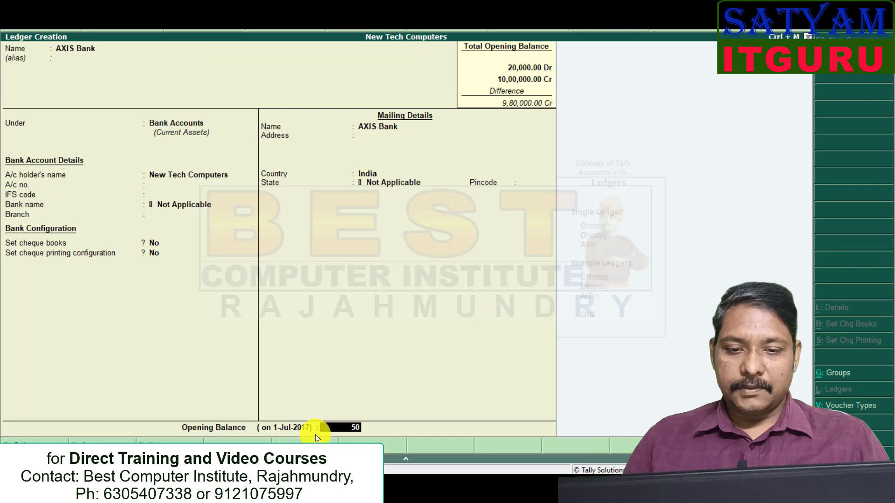
{"action": "type", "text": ",000"}
{"action": "key", "text": "Return"}
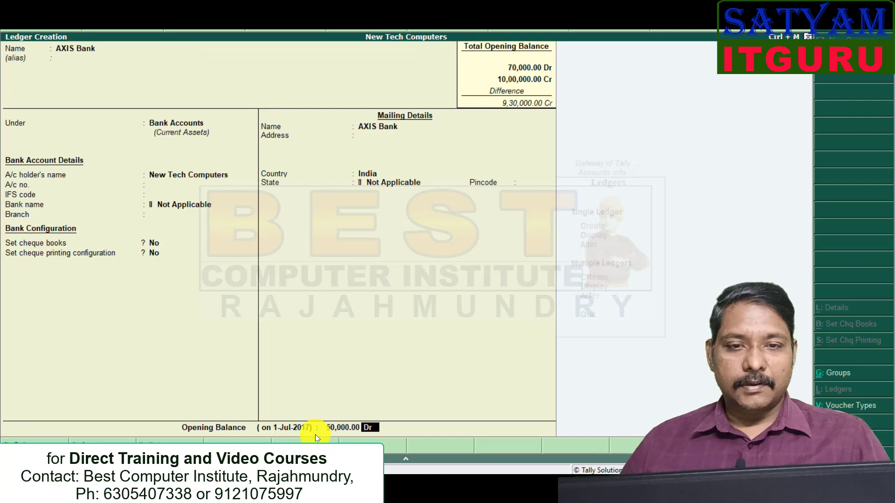
{"action": "key", "text": "Return"}
{"action": "key", "text": "alt+Tab"}
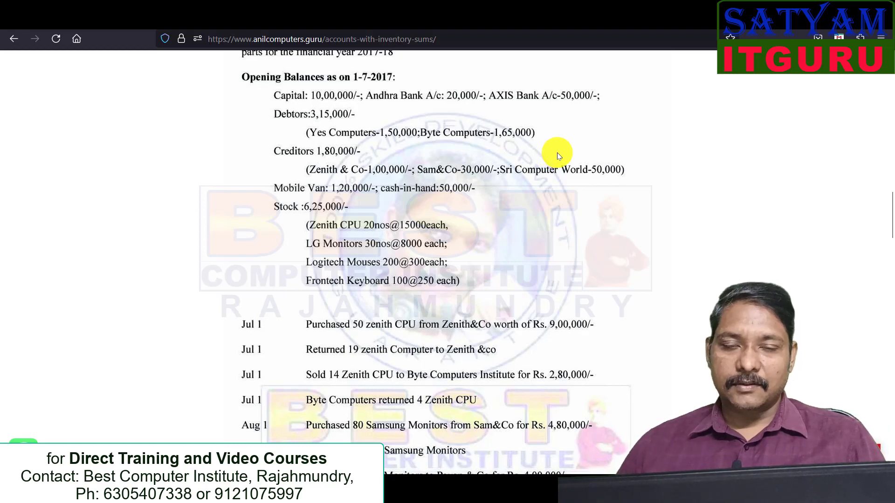
- Save ledger Yes Computers under Sundry Debtors, bill-by-bill No, opening balance 1,50,000 Dr
{"action": "type", "text": "mpute"}
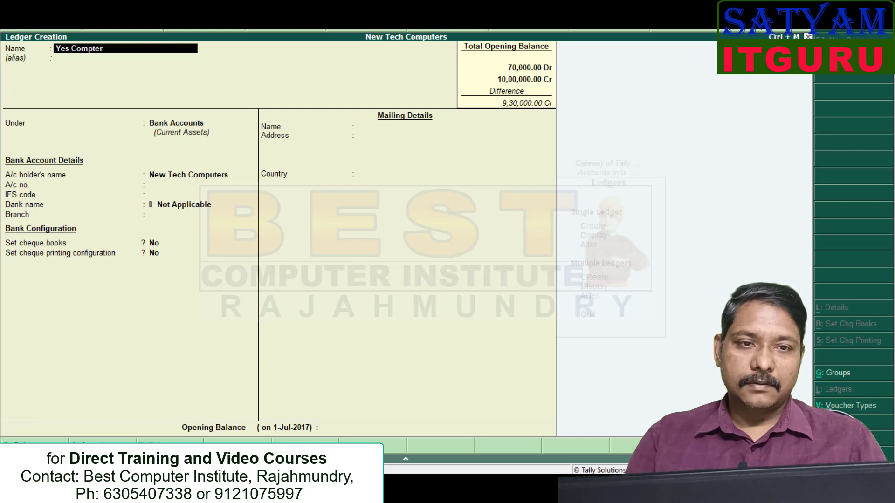
{"action": "type", "text": "rs"}
{"action": "key", "text": "Return"}
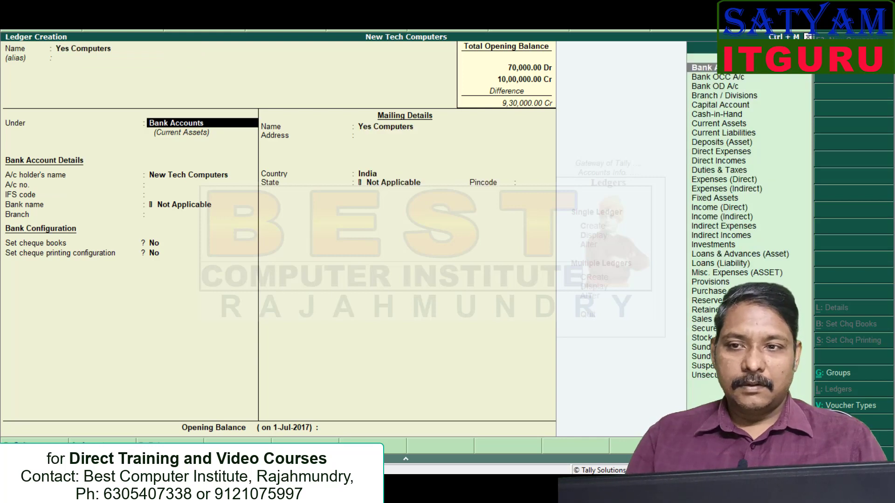
{"action": "type", "text": "sund"}
{"action": "key", "text": "Return"}
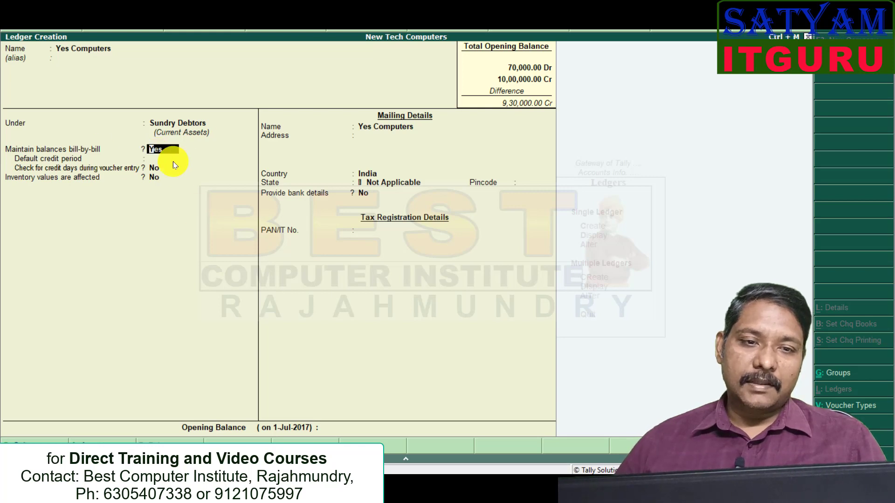
{"action": "type", "text": "n"}
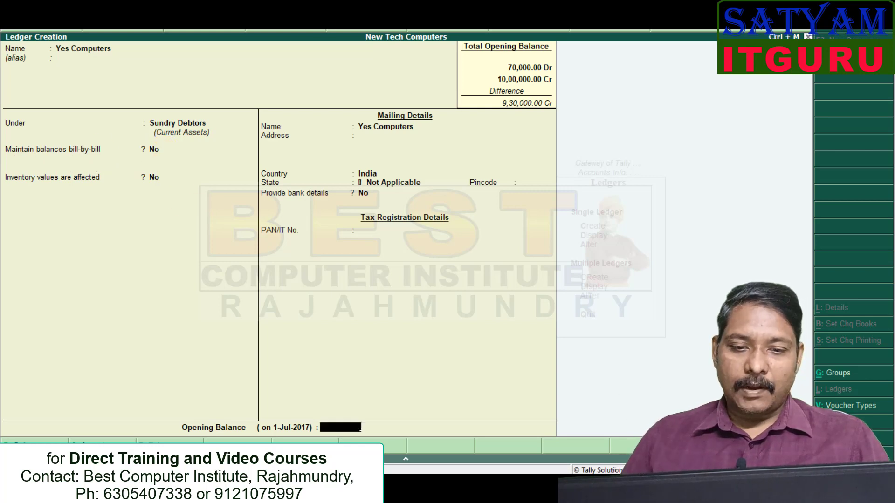
{"action": "type", "text": "150000"}
{"action": "key", "text": "Return"}
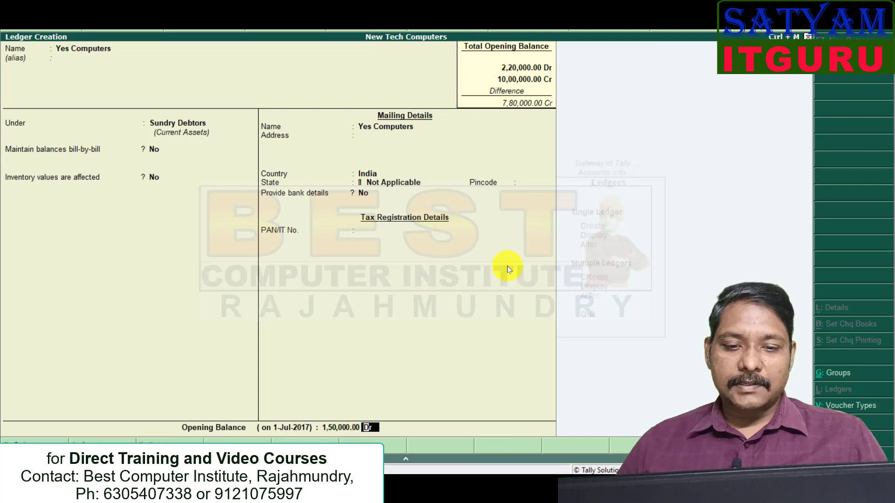
{"action": "key", "text": "alt+Tab"}
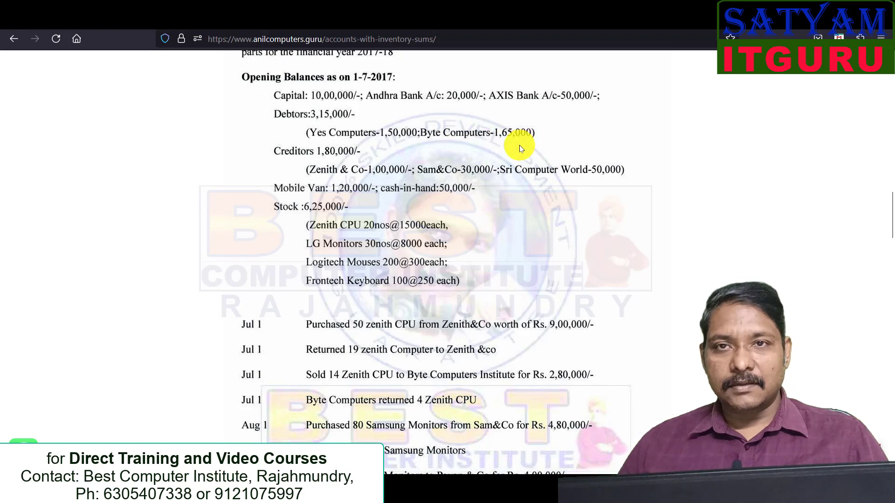
- Save ledger Byte Computers under Sundry Debtors, bill-by-bill off, opening balance 1,65,000 Dr
{"action": "key", "text": "alt+Tab"}
{"action": "type", "text": "Byte Com"}
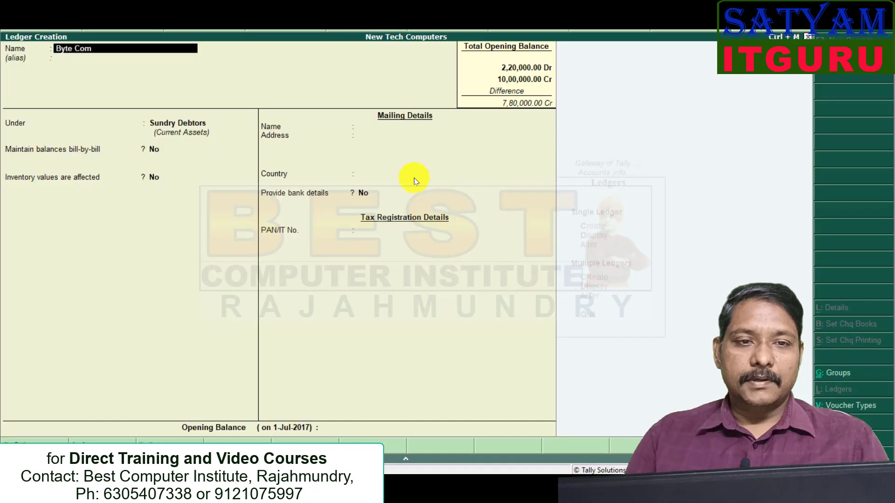
{"action": "type", "text": "puters"}
{"action": "key", "text": "Return"}
{"action": "type", "text": "De"}
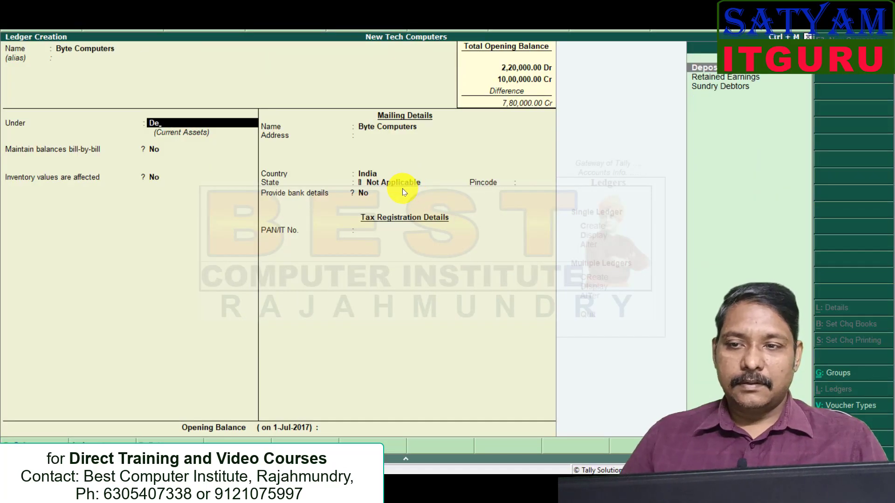
{"action": "key", "text": "Down"}
{"action": "key", "text": "Down"}
{"action": "key", "text": "Return"}
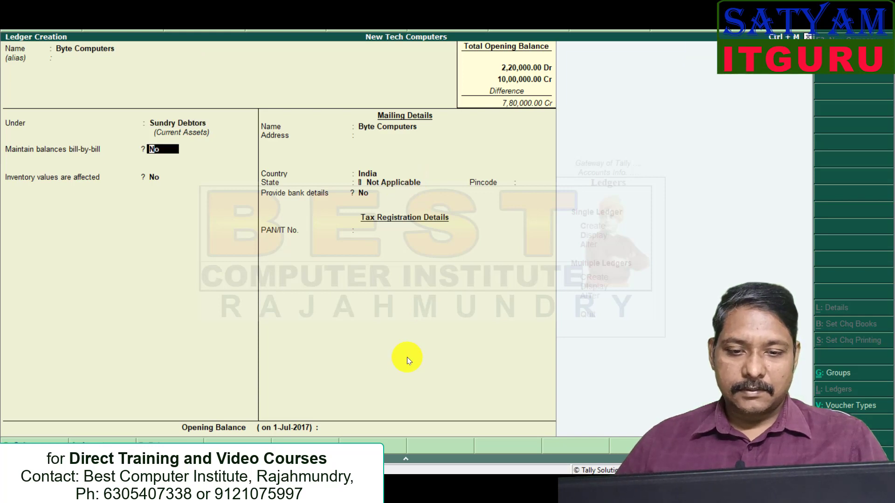
{"action": "key", "text": "Return"}
{"action": "type", "text": "16"}
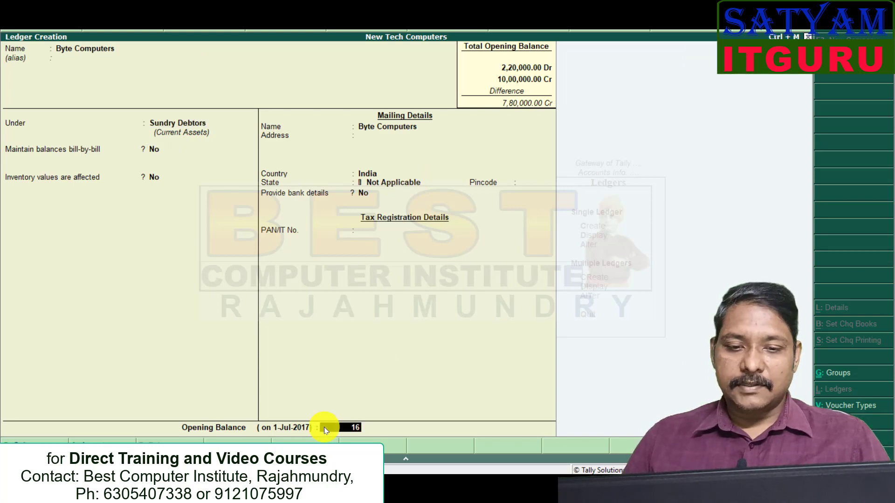
{"action": "type", "text": "5000"}
{"action": "key", "text": "Return"}
{"action": "key", "text": "alt+Tab"}
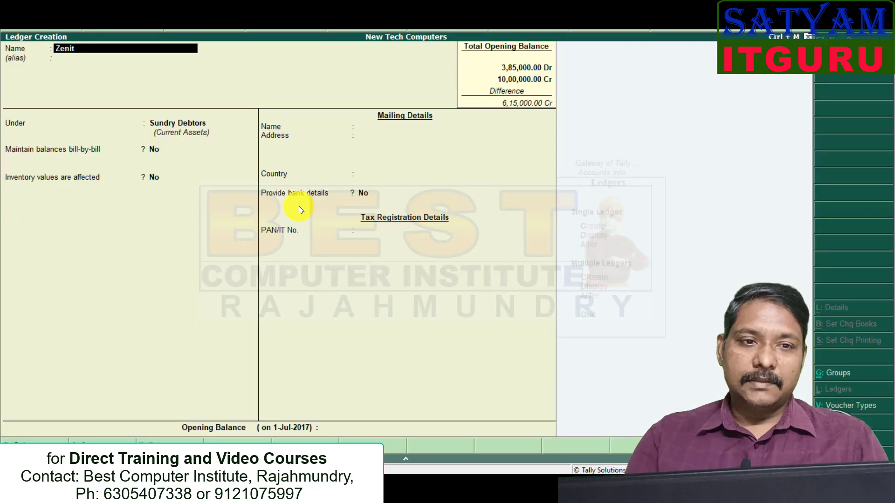
- Create the Zenith & Co ledger under Sundry Creditors with a 1,00,000 Cr opening balance
{"action": "type", "text": "h & Co"}
{"action": "key", "text": "Return"}
{"action": "key", "text": "Up"}
{"action": "key", "text": "Return"}
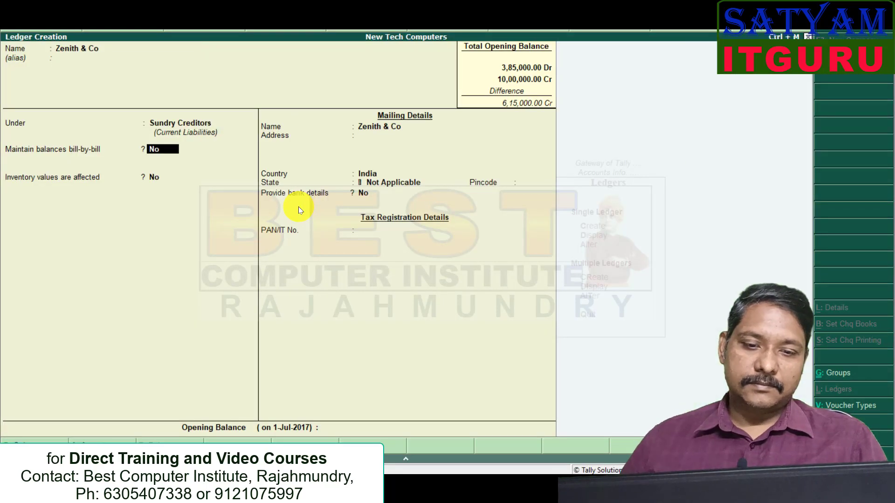
{"action": "left_click", "coordinate": [328, 429]}
{"action": "type", "text": "1,00,000"}
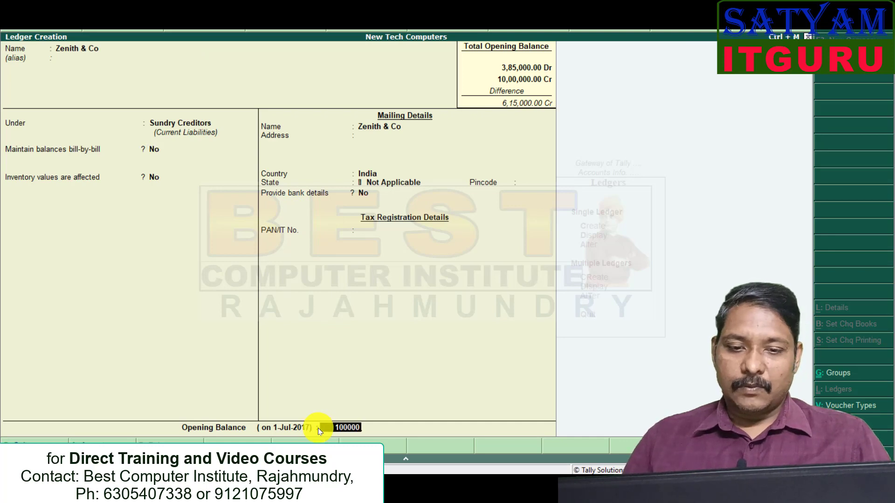
{"action": "key", "text": "Return"}
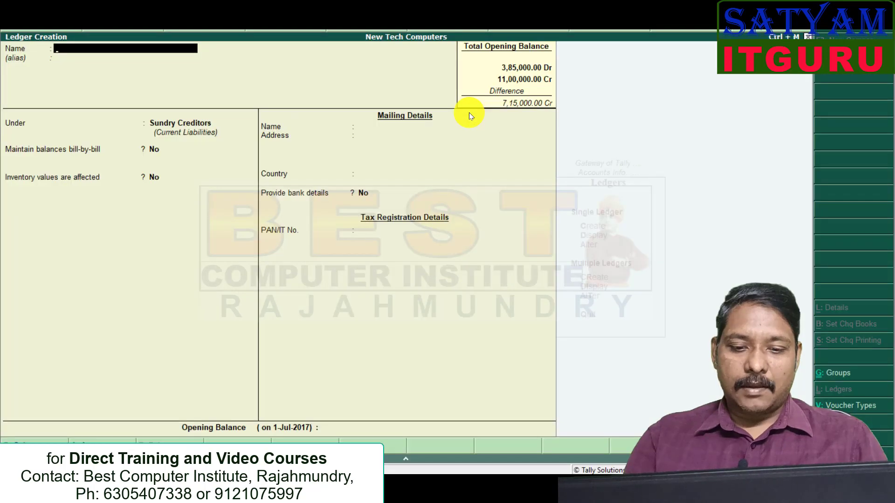
- Create the Sam & Co creditor ledger with a 30,000 Cr opening balance
{"action": "type", "text": "Co"}
{"action": "key", "text": "Return"}
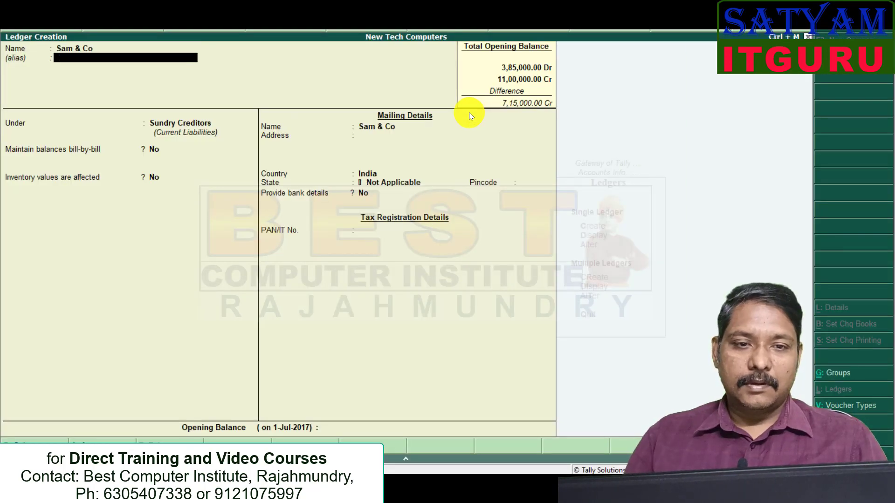
{"action": "key", "text": "Return"}
{"action": "key", "text": "Return"}
{"action": "left_click", "coordinate": [360, 427]}
{"action": "key", "text": "Return"}
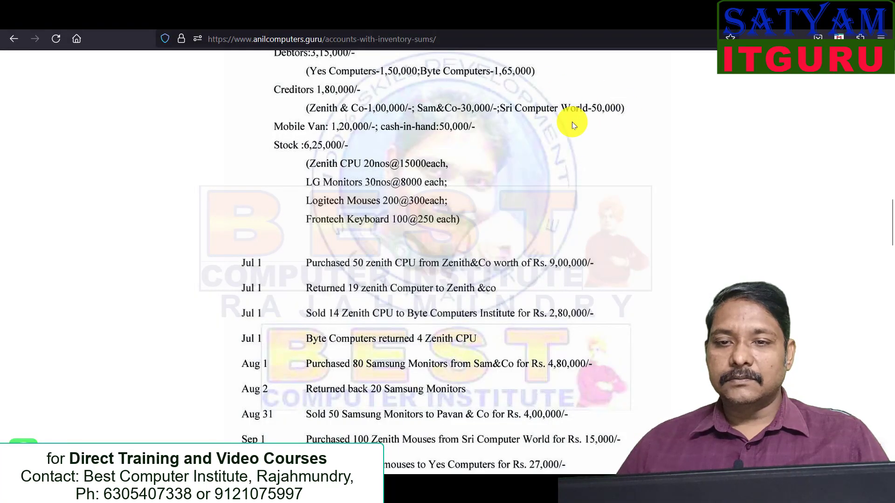
- Create the Sri Computer World creditor ledger with a 50,000 Cr opening balance
{"action": "type", "text": "S"}
{"action": "type", "text": "ri Computer Wor"}
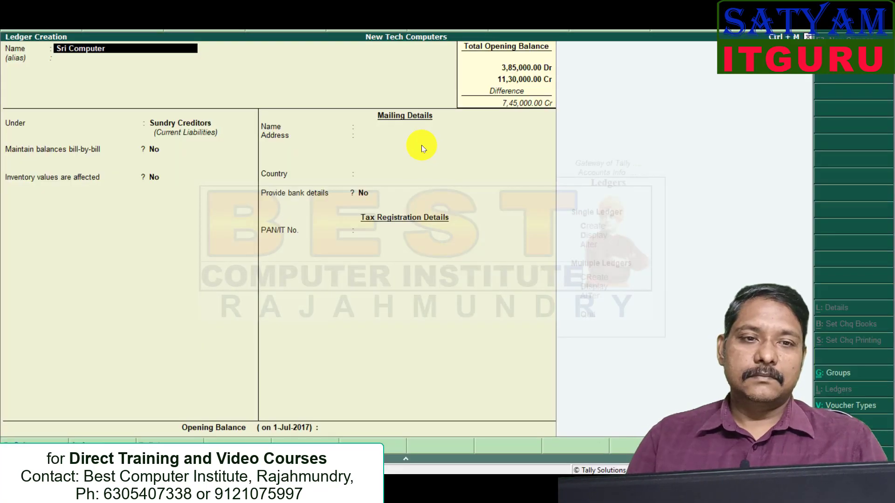
{"action": "type", "text": "ld"}
{"action": "key", "text": "Return"}
{"action": "key", "text": "Return"}
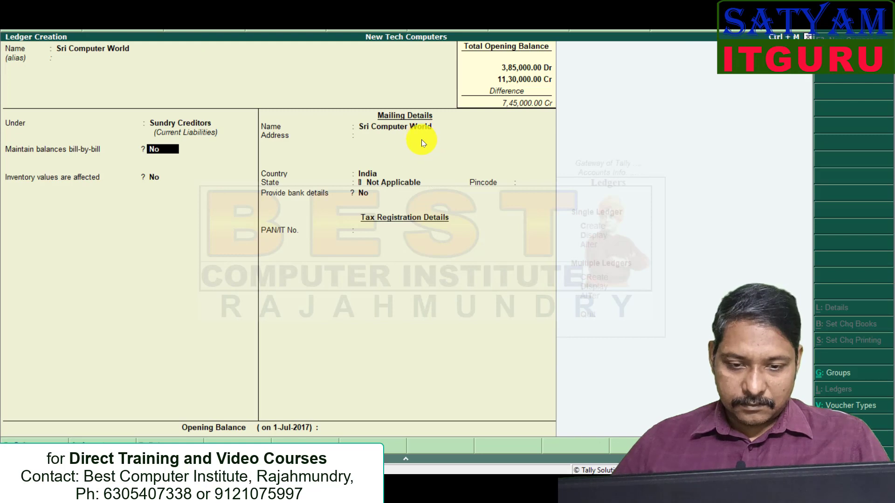
{"action": "key", "text": "Return"}
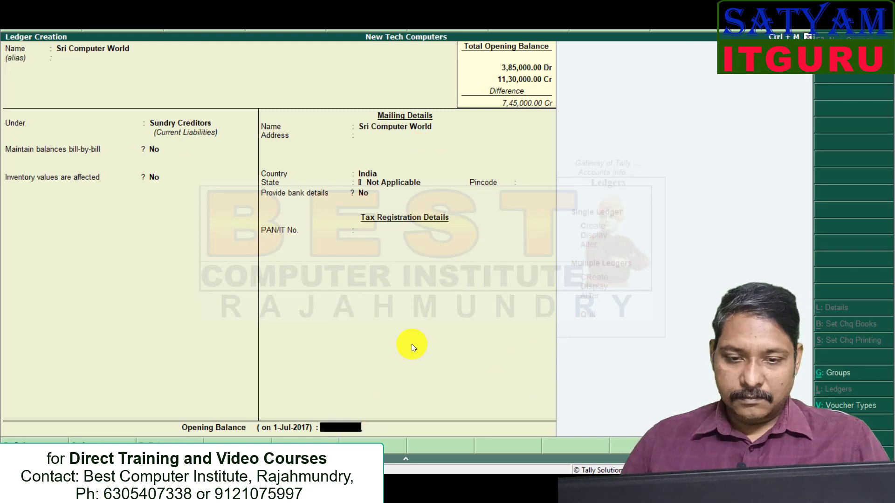
{"action": "type", "text": "50000"}
{"action": "key", "text": "Return"}
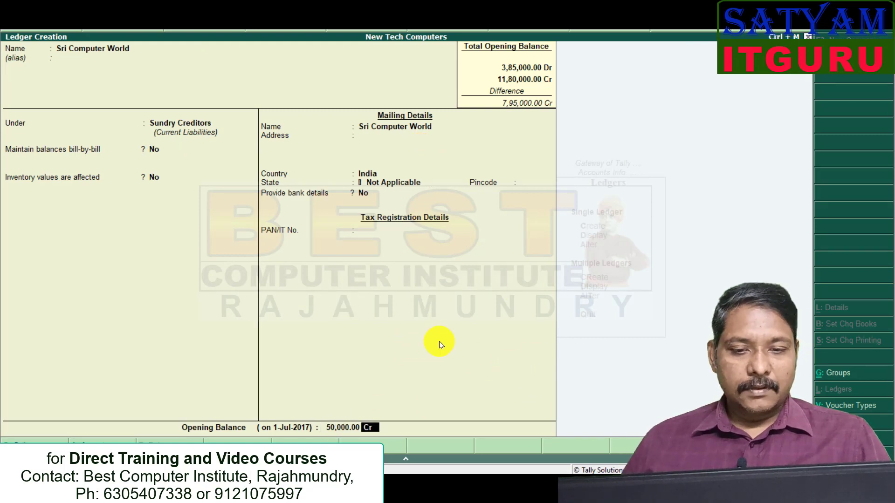
{"action": "key", "text": "alt+Tab"}
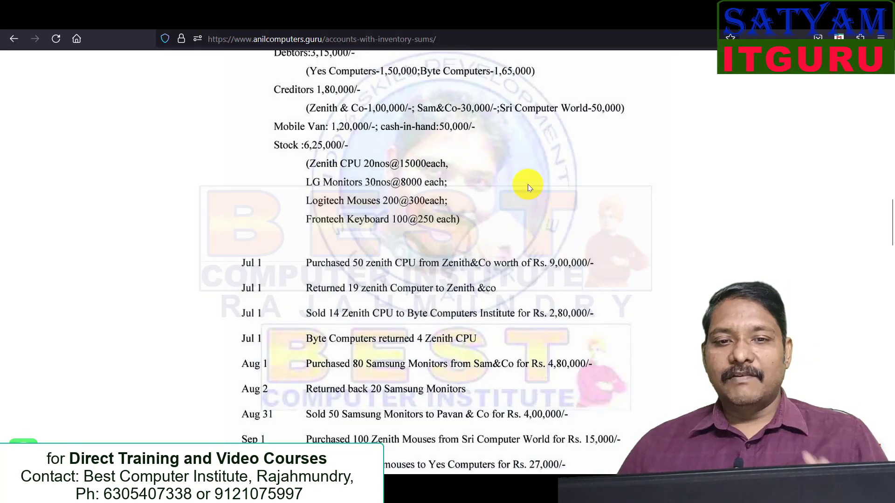
- Create the Mobile Van ledger under Fixed Assets with a 1,20,000 opening balance
{"action": "key", "text": "alt+Tab"}
{"action": "type", "text": "Mobile"}
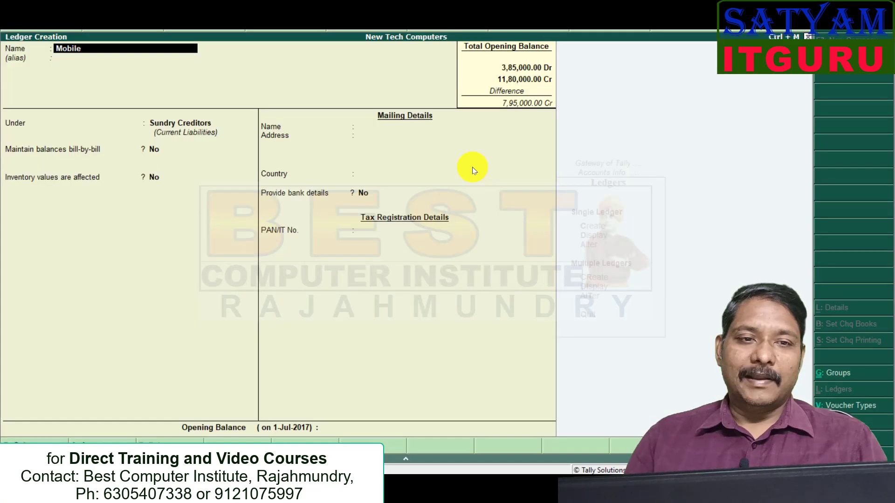
{"action": "type", "text": " Van"}
{"action": "key", "text": "Return"}
{"action": "type", "text": "fixed"}
{"action": "key", "text": "Return"}
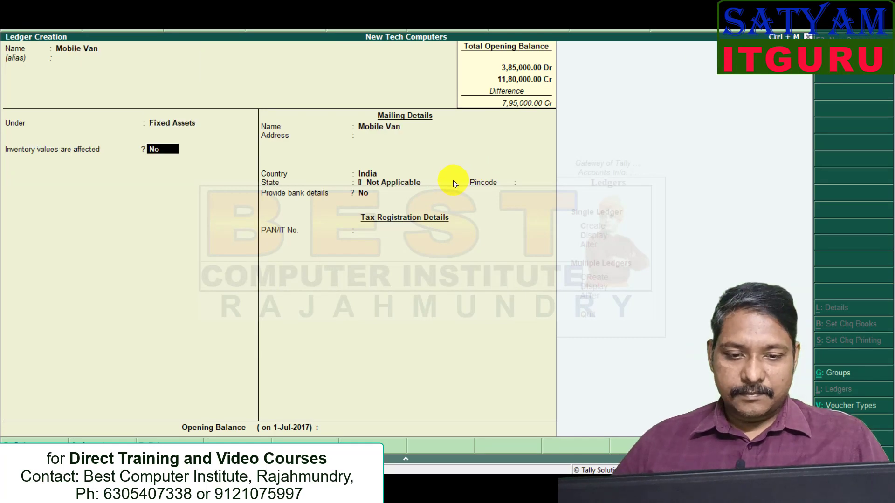
{"action": "key", "text": "Return"}
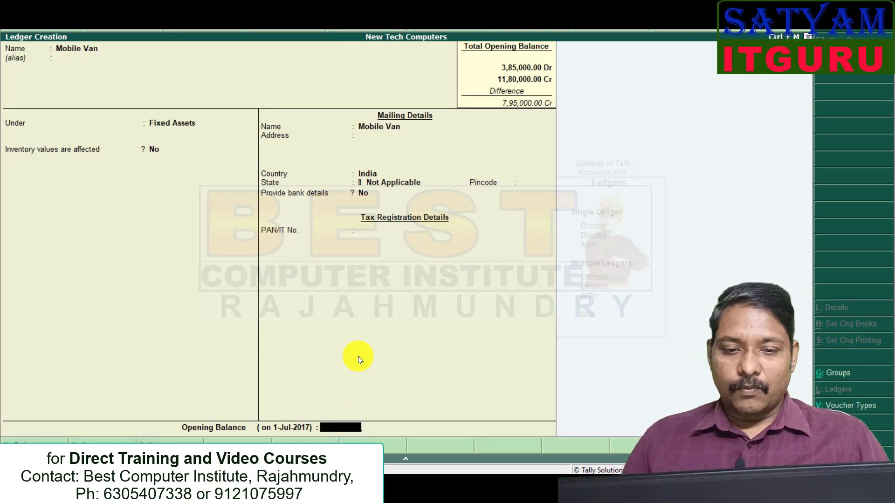
{"action": "type", "text": "120000"}
{"action": "key", "text": "alt+Tab"}
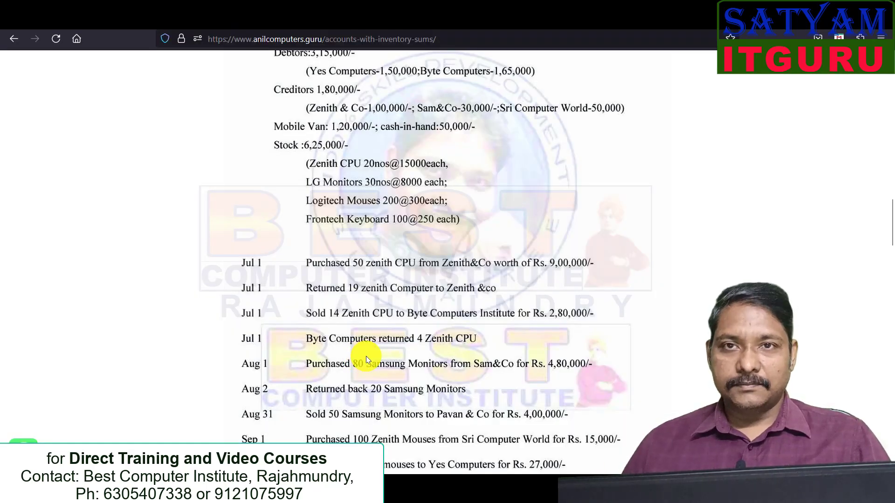
- Alter the Cash ledger to carry a 50,000 Dr opening balance
{"action": "key", "text": "alt+Tab"}
{"action": "key", "text": "Escape"}
{"action": "key", "text": "Return"}
{"action": "key", "text": "Down"}
{"action": "key", "text": "Down"}
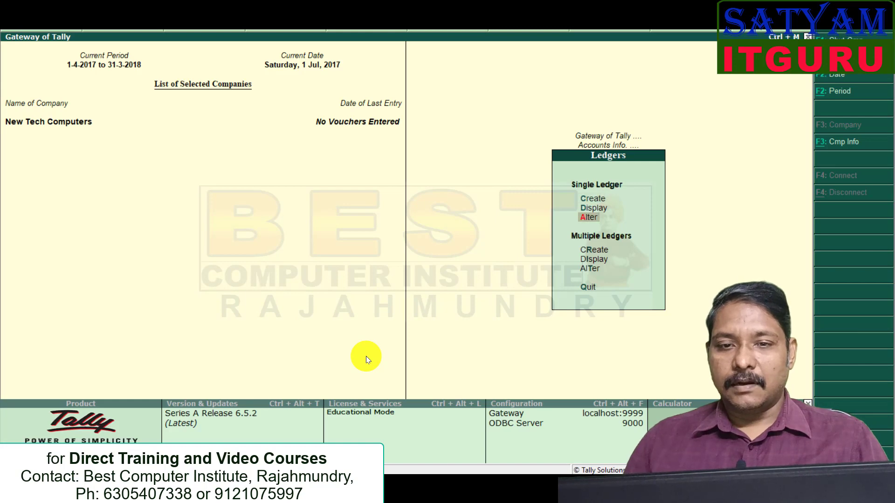
{"action": "key", "text": "Return"}
{"action": "key", "text": "Down"}
{"action": "key", "text": "Down"}
{"action": "key", "text": "Down"}
{"action": "key", "text": "Down"}
{"action": "key", "text": "Return"}
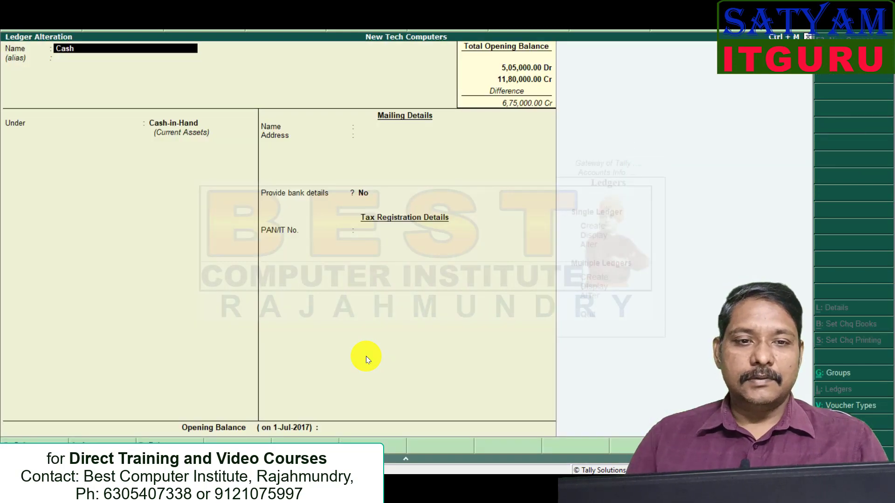
{"action": "key", "text": "Return"}
{"action": "key", "text": "Return"}
{"action": "key", "text": "Return"}
{"action": "type", "text": "50000"}
{"action": "key", "text": "Return"}
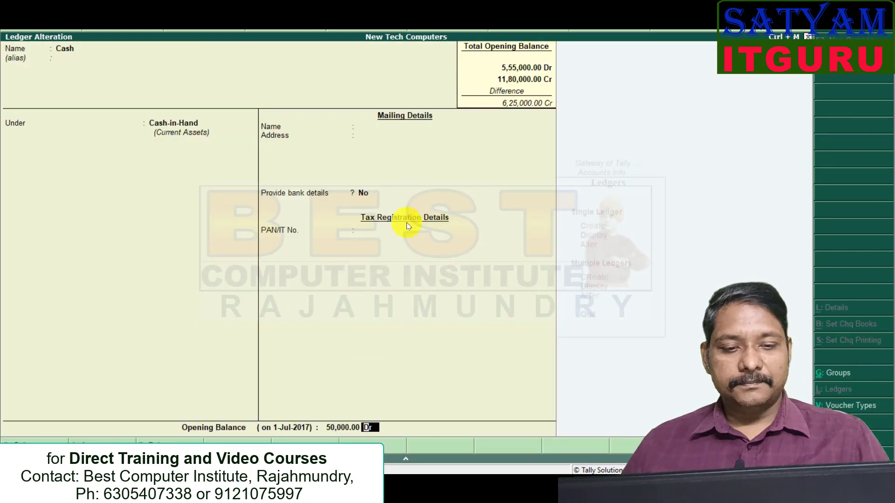
{"action": "key", "text": "alt+Tab"}
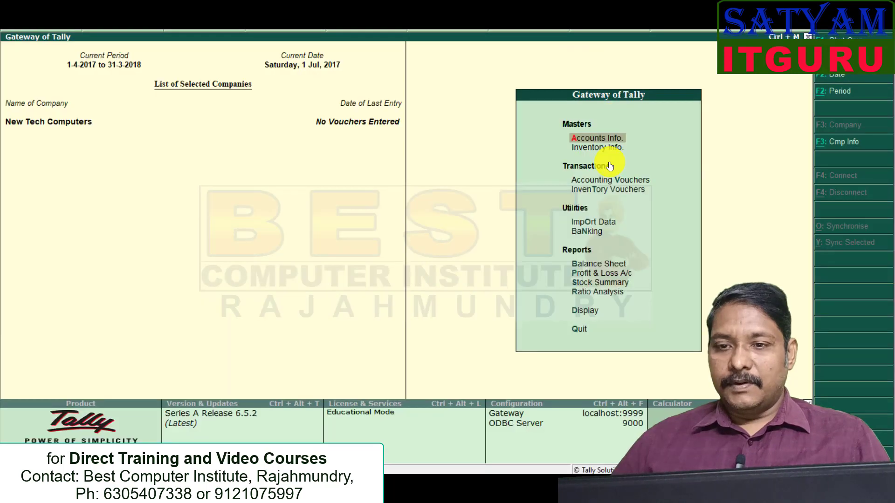
- Start stock item Zenith CPU and create a new stock group CPUs for it
{"action": "left_click", "coordinate": [596, 149]}
{"action": "key", "text": "Down"}
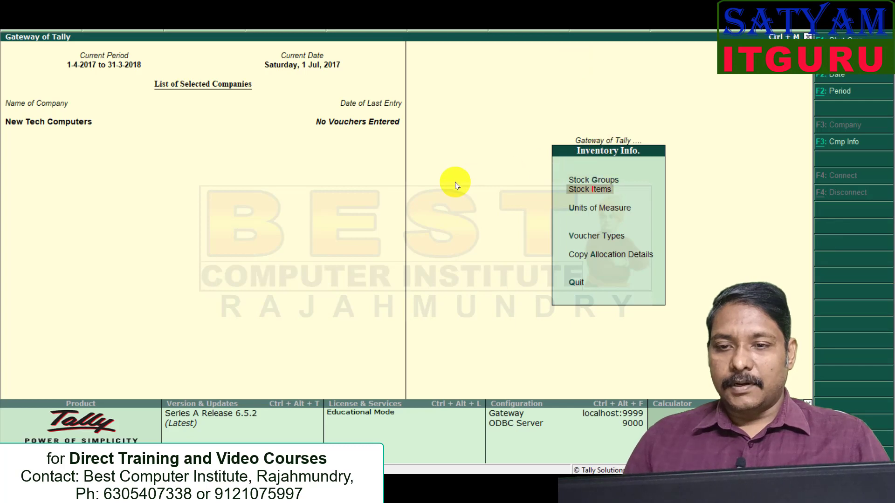
{"action": "key", "text": "alt+Tab"}
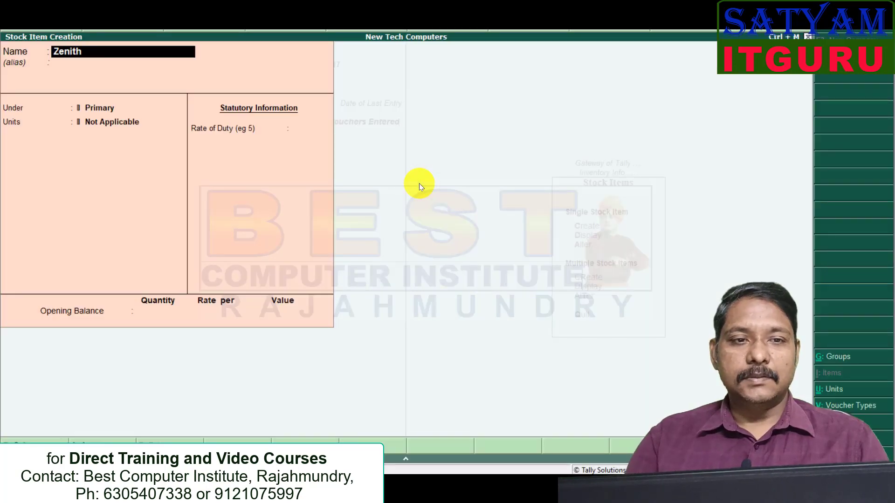
{"action": "type", "text": " CPU"}
{"action": "key", "text": "Return"}
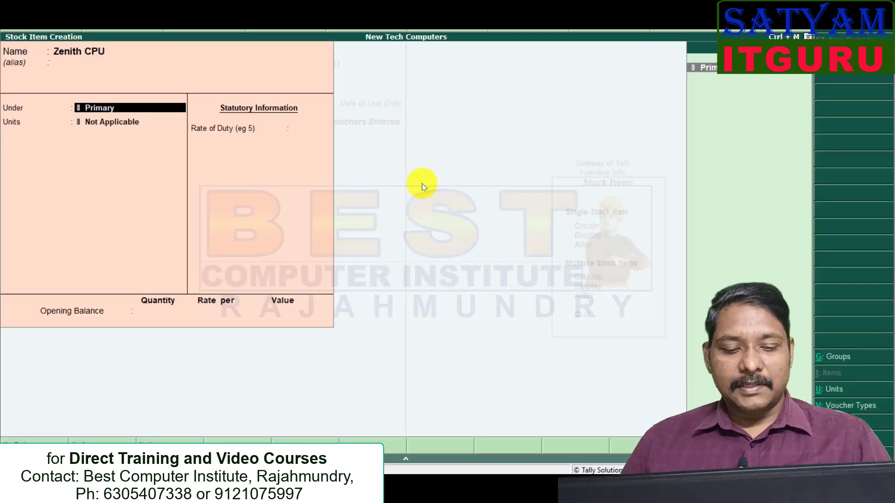
{"action": "key", "text": "alt+c"}
{"action": "type", "text": "C"}
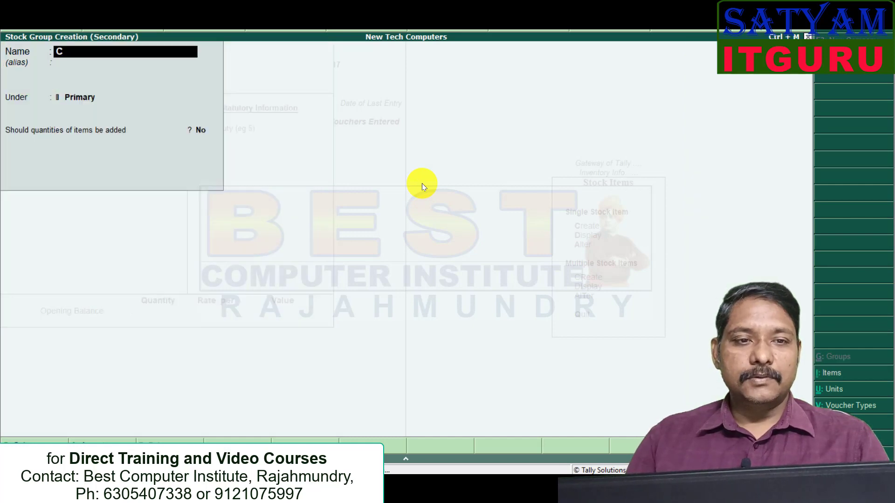
{"action": "type", "text": "PUs"}
{"action": "key", "text": "Return"}
{"action": "key", "text": "alt+Tab"}
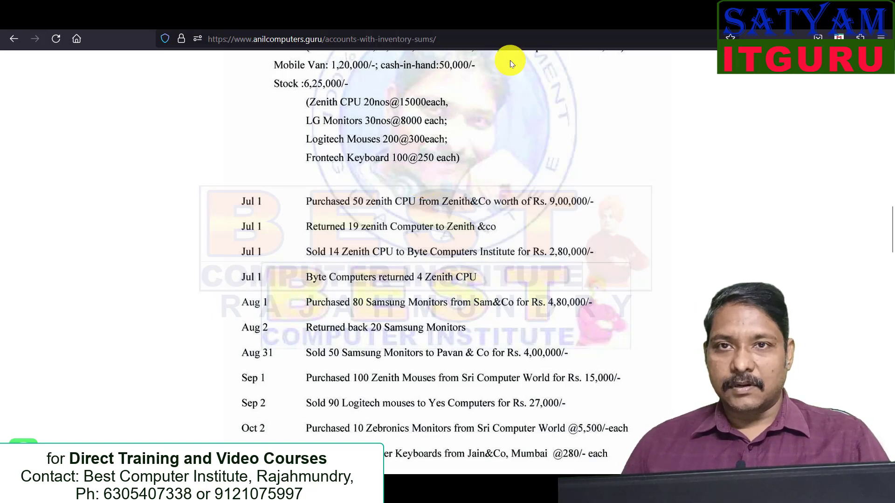
- Create unit nos and save Zenith CPU with opening stock 20 nos at 15,000 each
{"action": "key", "text": "alt+Tab"}
{"action": "key", "text": "alt+c"}
{"action": "key", "text": "Return"}
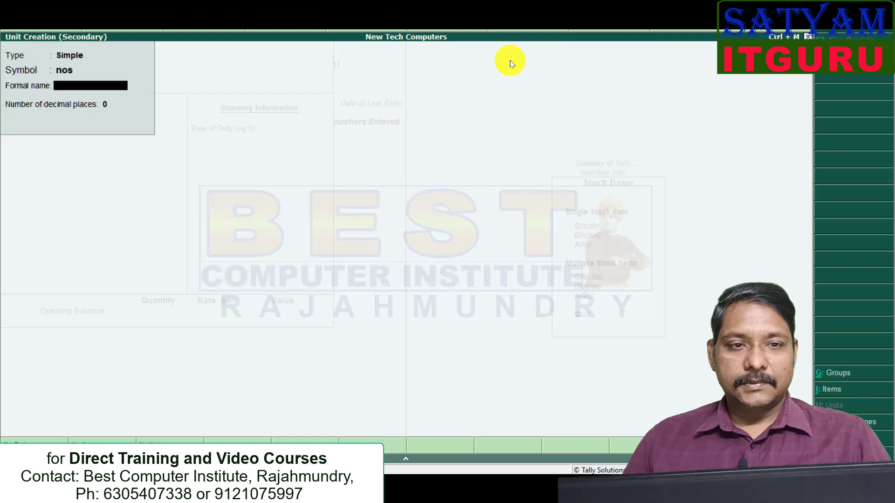
{"action": "key", "text": "Return"}
{"action": "key", "text": "Return"}
{"action": "key", "text": "Return"}
{"action": "key", "text": "BackSpace"}
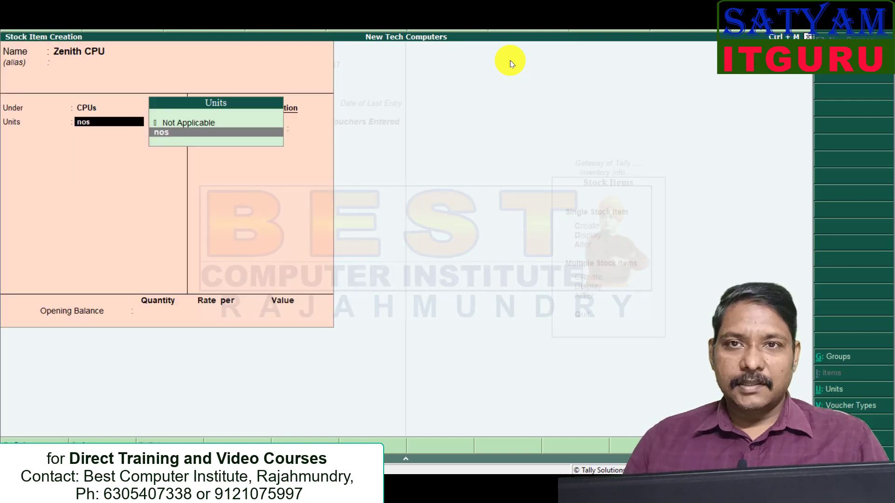
{"action": "key", "text": "alt+Tab"}
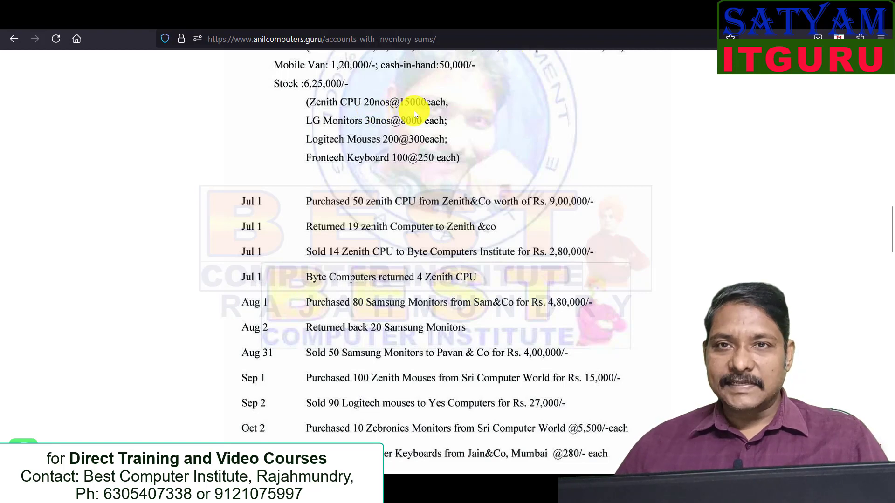
{"action": "key", "text": "alt+Tab"}
{"action": "key", "text": "Return"}
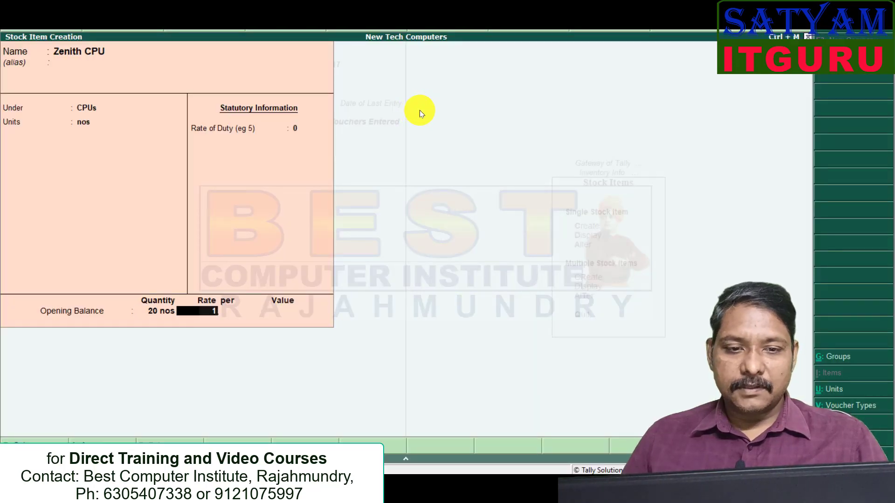
{"action": "type", "text": "00"}
{"action": "key", "text": "Return"}
{"action": "key", "text": "alt+Tab"}
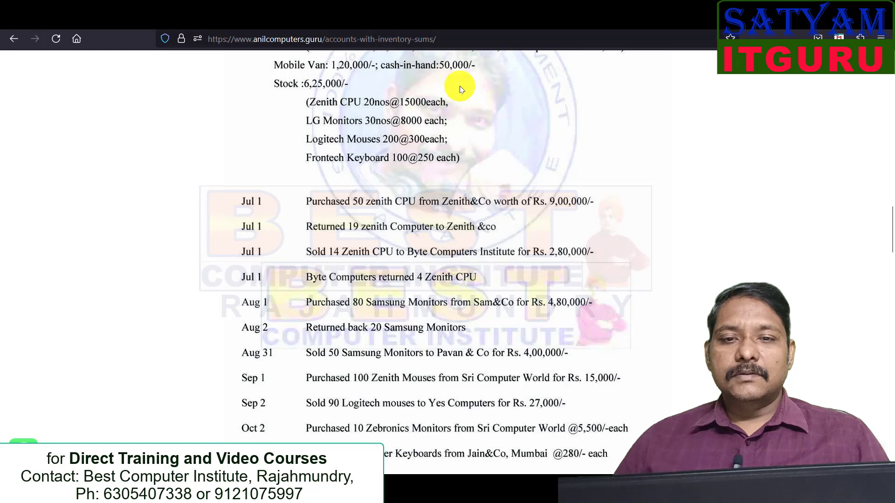
- Create stock item LG Monitors under a new Monitors group, 30 nos at 8,000
{"action": "key", "text": "alt+Tab"}
{"action": "type", "text": "LG Mon"}
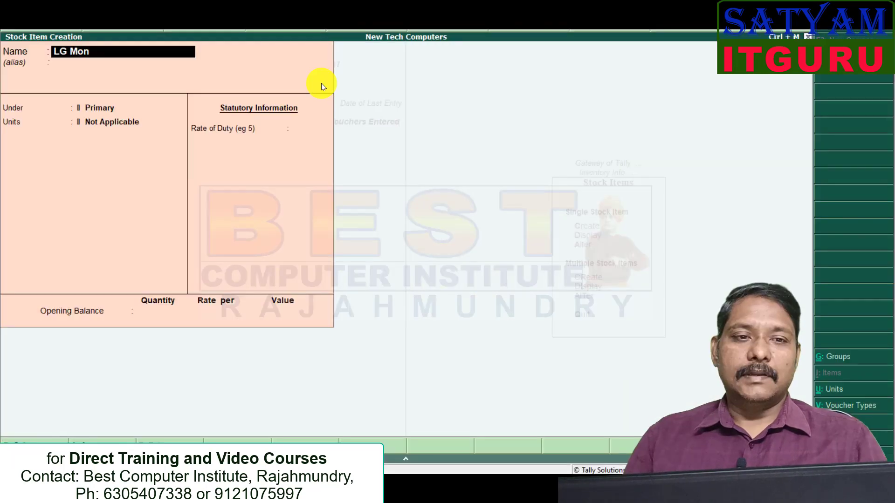
{"action": "type", "text": "s"}
{"action": "key", "text": "Return"}
{"action": "key", "text": "Return"}
{"action": "key", "text": "alt+c"}
{"action": "type", "text": "M"}
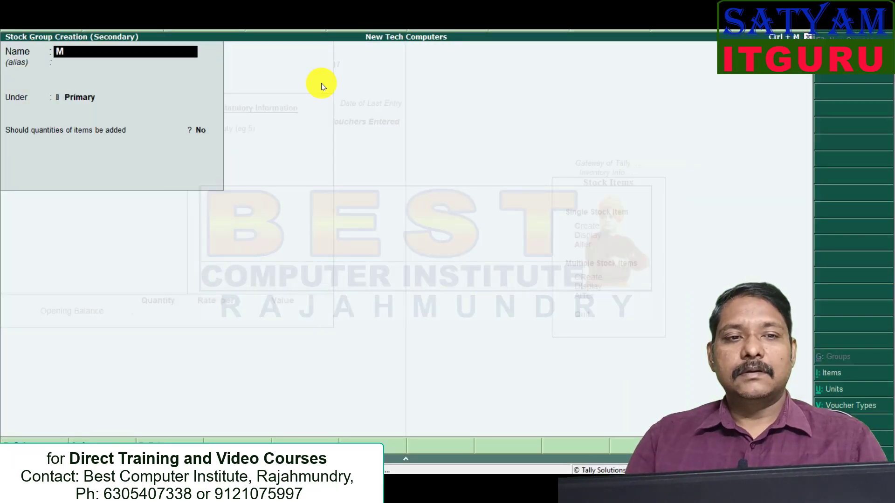
{"action": "type", "text": "onitors"}
{"action": "key", "text": "Return"}
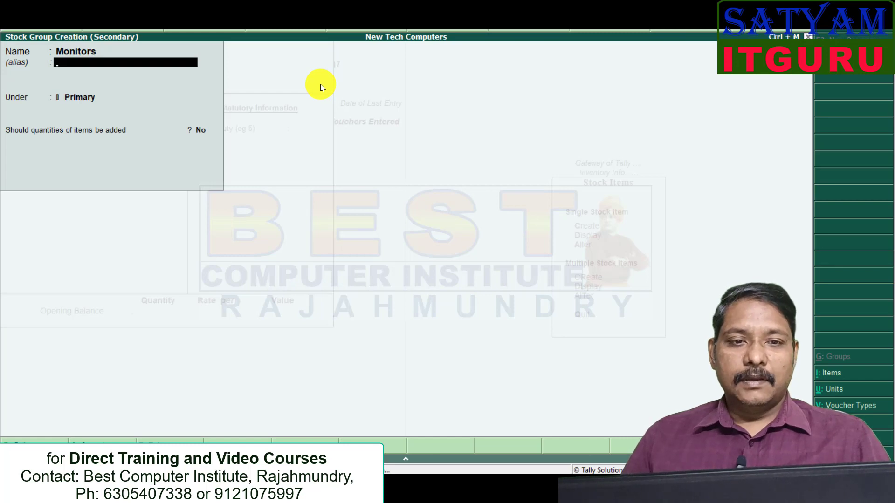
{"action": "key", "text": "ctrl+a"}
{"action": "key", "text": "Down"}
{"action": "key", "text": "Return"}
{"action": "key", "text": "Return"}
{"action": "type", "text": "30"}
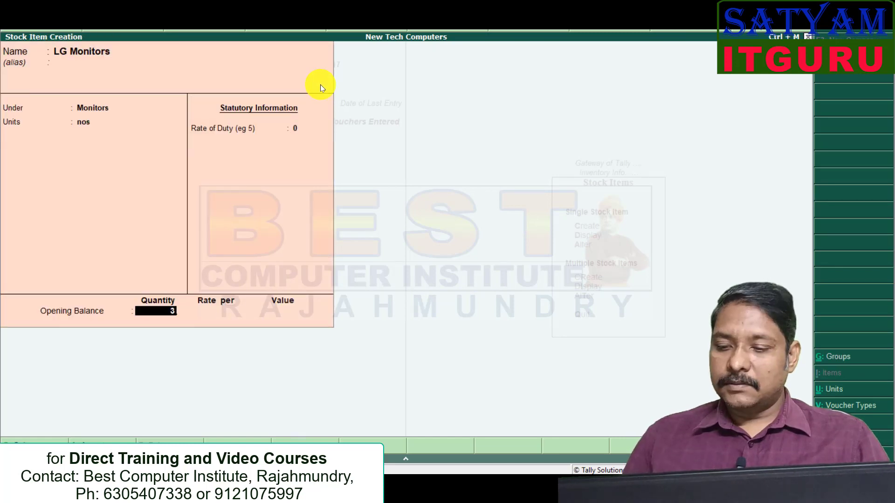
{"action": "key", "text": "Return"}
{"action": "type", "text": "0 nos"}
{"action": "type", "text": "8000"}
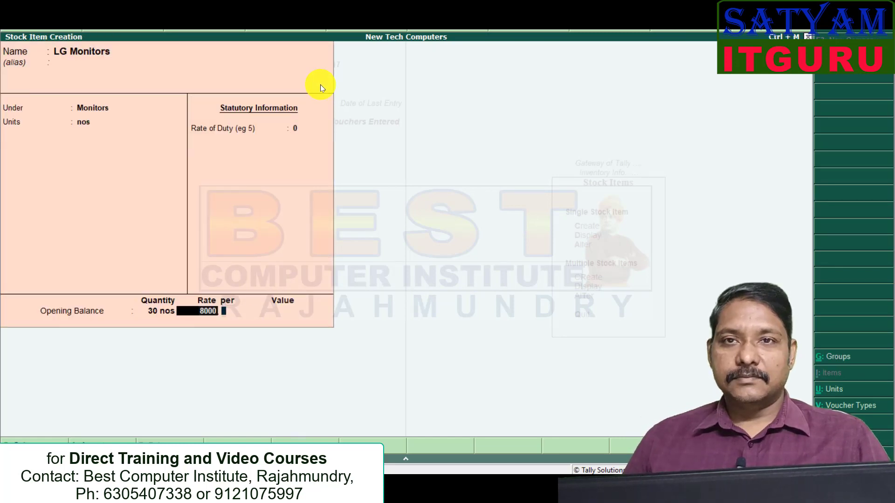
{"action": "key", "text": "Return"}
- Create stock item Logitech Mouses under a new Mouses group, 200 nos at 300
{"action": "key", "text": "alt+Tab"}
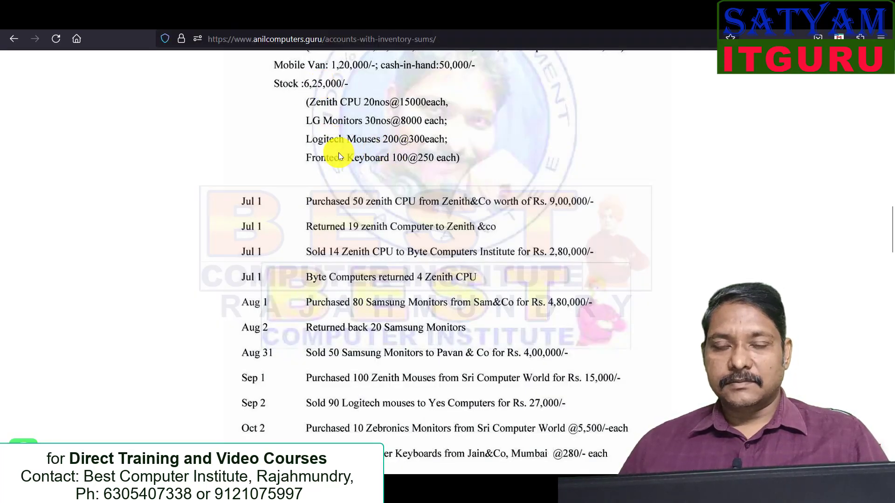
{"action": "key", "text": "alt+Tab"}
{"action": "type", "text": "Logitech Mous"}
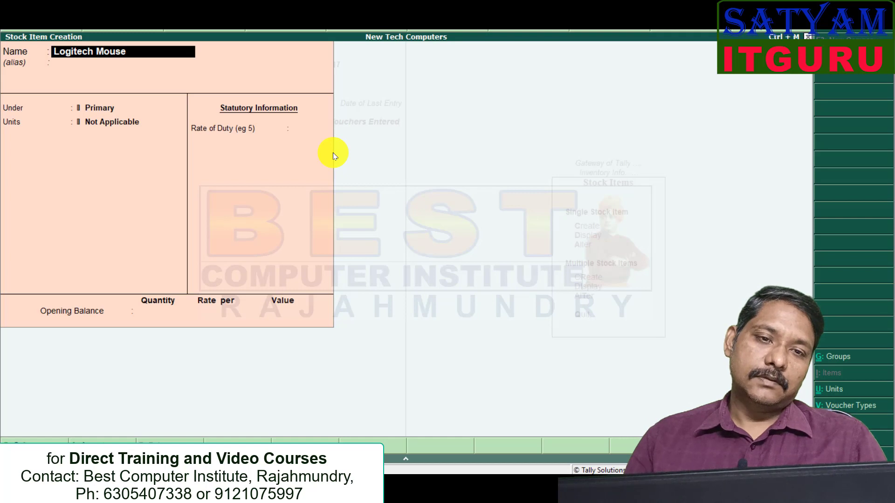
{"action": "type", "text": "s"}
{"action": "key", "text": "Return"}
{"action": "key", "text": "alt+c"}
{"action": "type", "text": "M"}
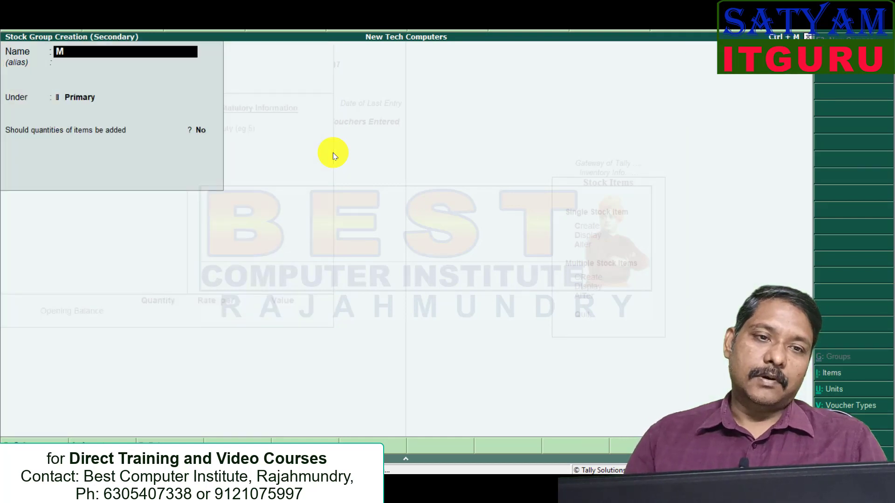
{"action": "type", "text": "ouses"}
{"action": "key", "text": "Return"}
{"action": "key", "text": "ctrl+a"}
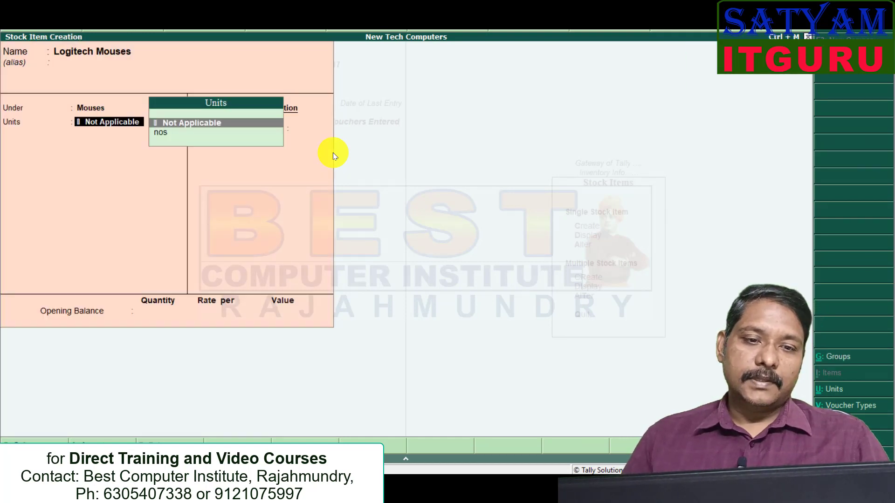
{"action": "key", "text": "Down"}
{"action": "key", "text": "Return"}
{"action": "key", "text": "Return"}
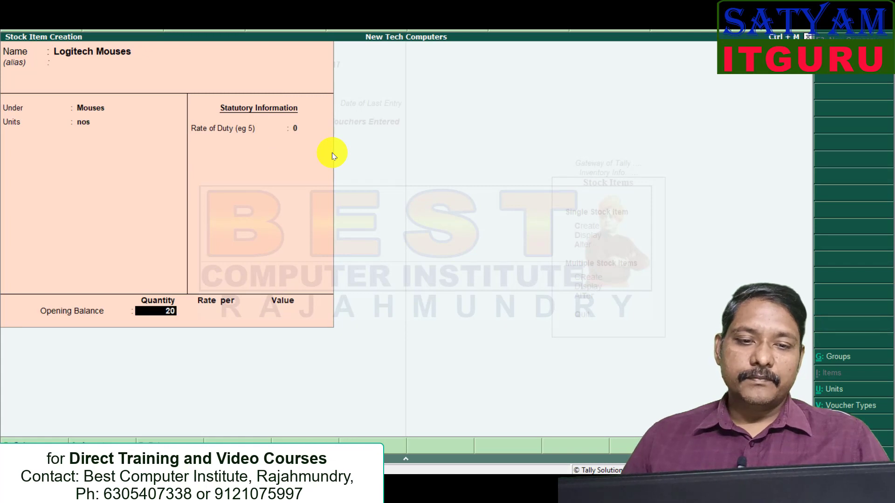
{"action": "key", "text": "Return"}
{"action": "type", "text": "300"}
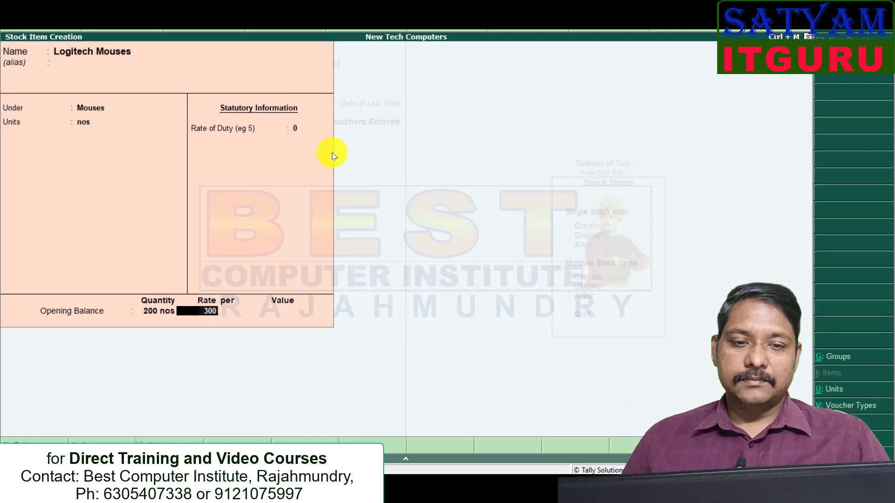
{"action": "key", "text": "Return"}
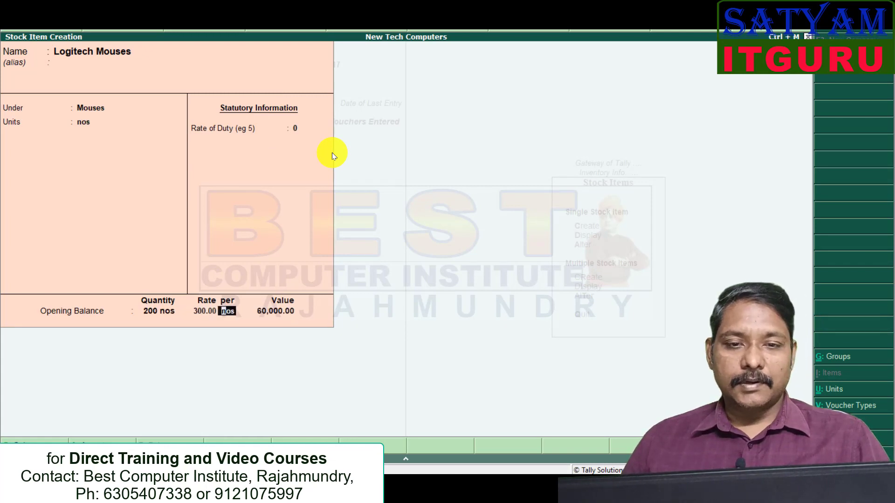
{"action": "key", "text": "alt+Tab"}
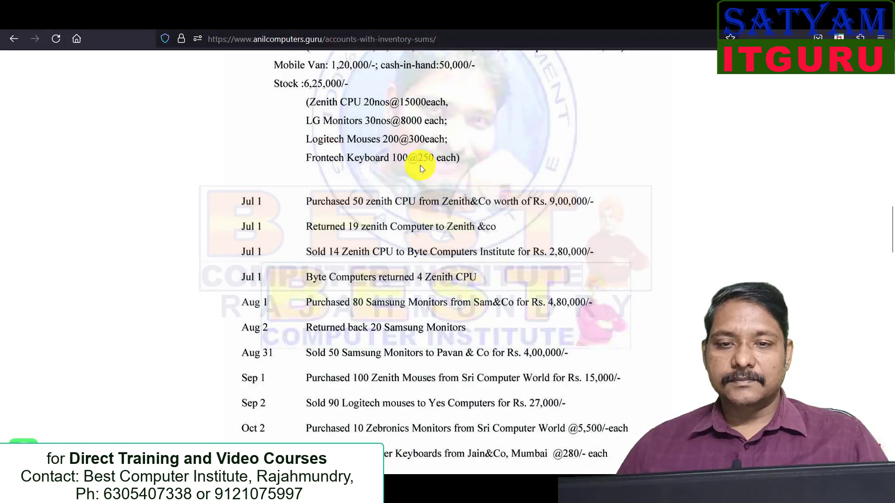
- Save stock item Frontech Keyboards under a new Keyboards group, 100 nos at 250
{"action": "key", "text": "alt+Tab"}
{"action": "type", "text": "Key"}
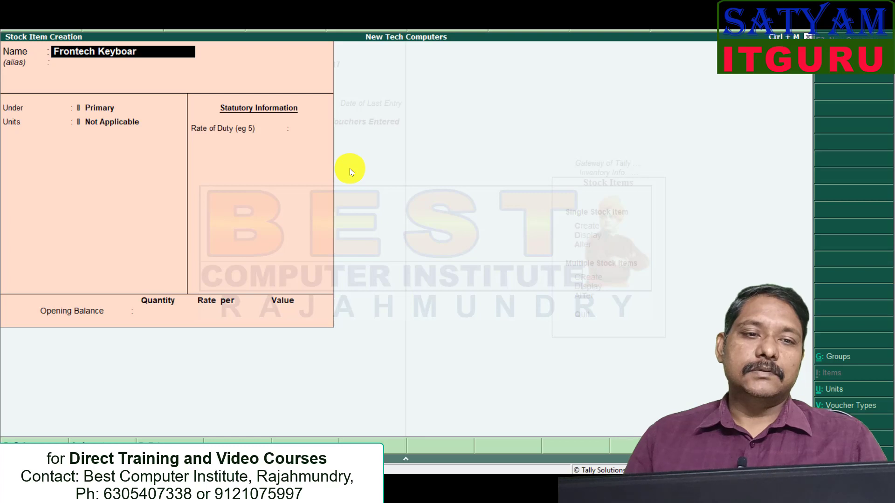
{"action": "type", "text": "ds"}
{"action": "key", "text": "Return"}
{"action": "key", "text": "alt+c"}
{"action": "type", "text": "Ke"}
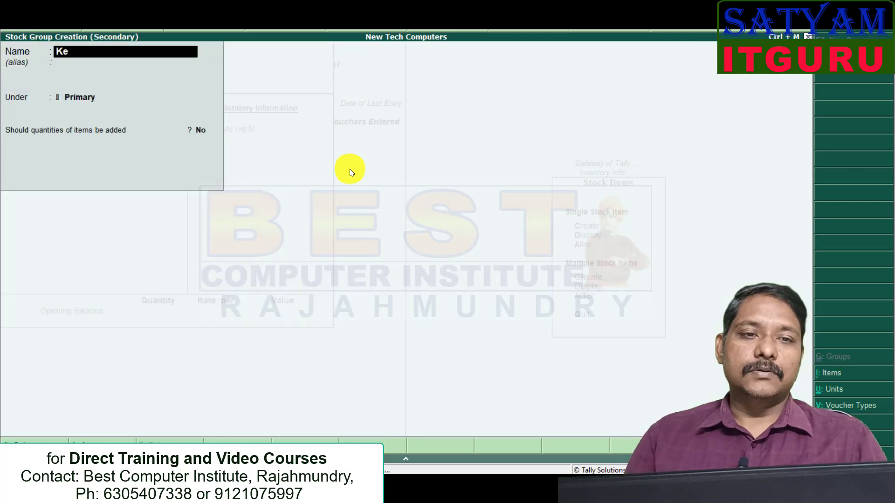
{"action": "type", "text": "ds"}
{"action": "key", "text": "Return"}
{"action": "key", "text": "ctrl+a"}
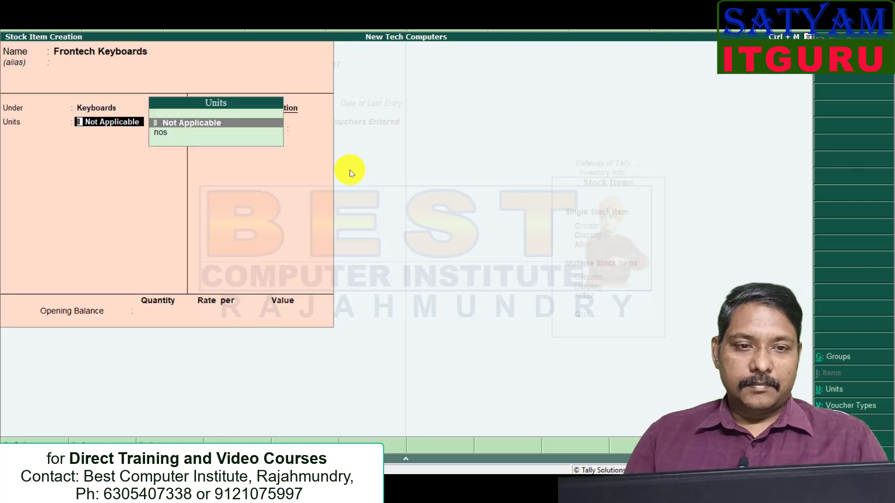
{"action": "key", "text": "Down"}
{"action": "key", "text": "Return"}
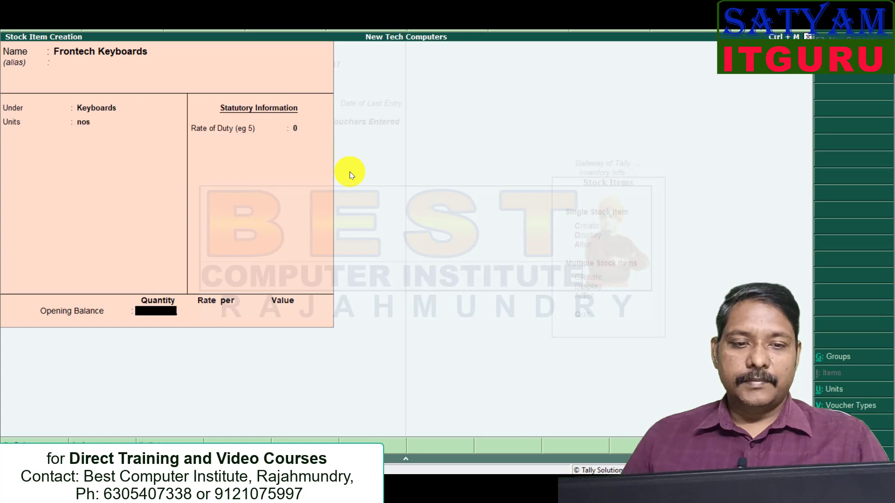
{"action": "key", "text": "Return"}
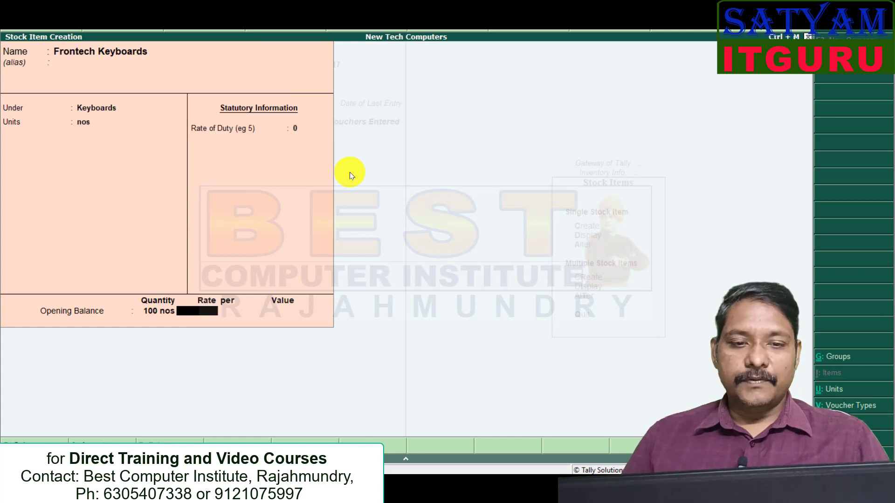
{"action": "type", "text": "250"}
{"action": "key", "text": "Return"}
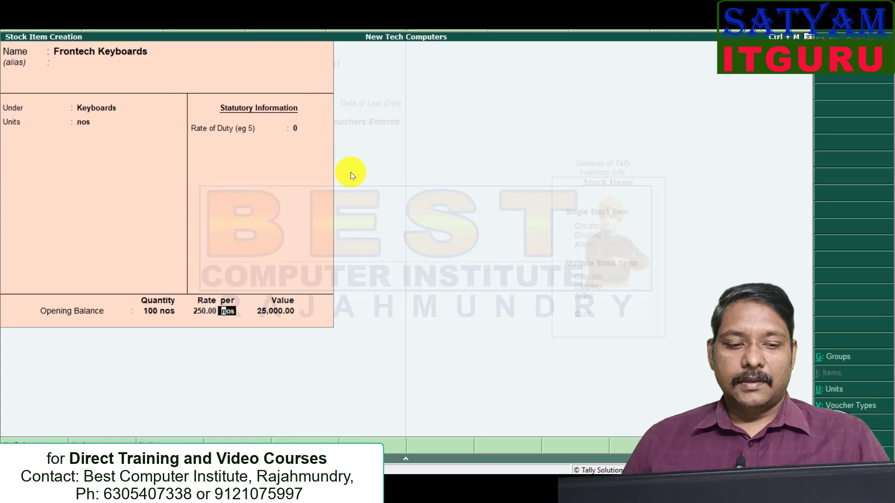
{"action": "key", "text": "Return"}
{"action": "key", "text": "Return"}
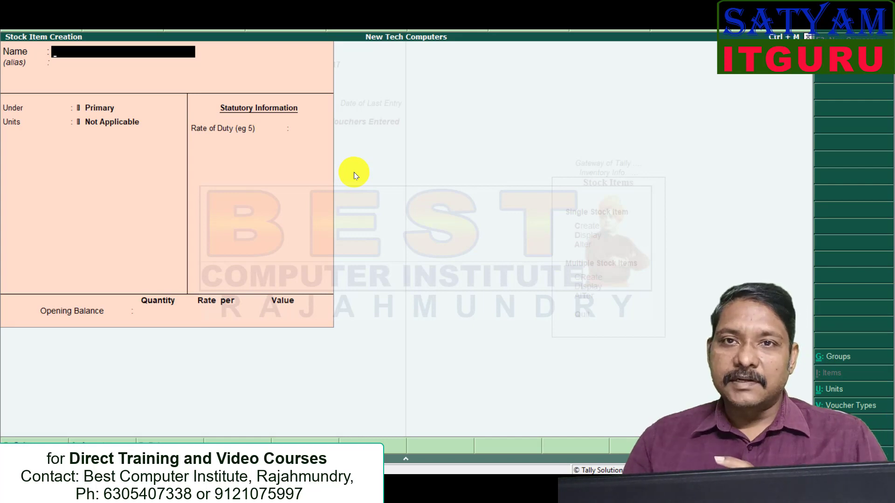
- Close the stock item form and return to the Gateway of Tally menu
{"action": "key", "text": "Escape"}
{"action": "key", "text": "Escape"}
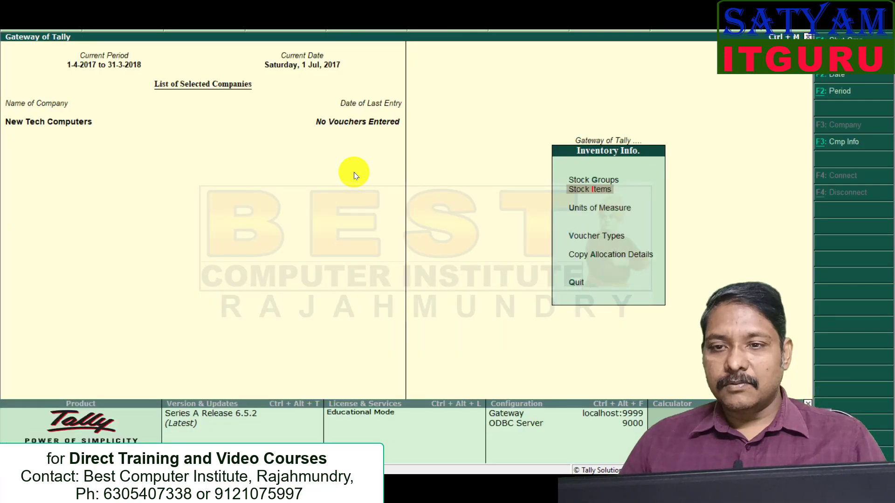
{"action": "key", "text": "Escape"}
{"action": "key", "text": "Down"}
{"action": "key", "text": "Down"}
{"action": "key", "text": "Down"}
- Review the Stock Summary report, then view the Balance Sheet totalling 11,80,000
{"action": "key", "text": "Down"}
{"action": "key", "text": "Down"}
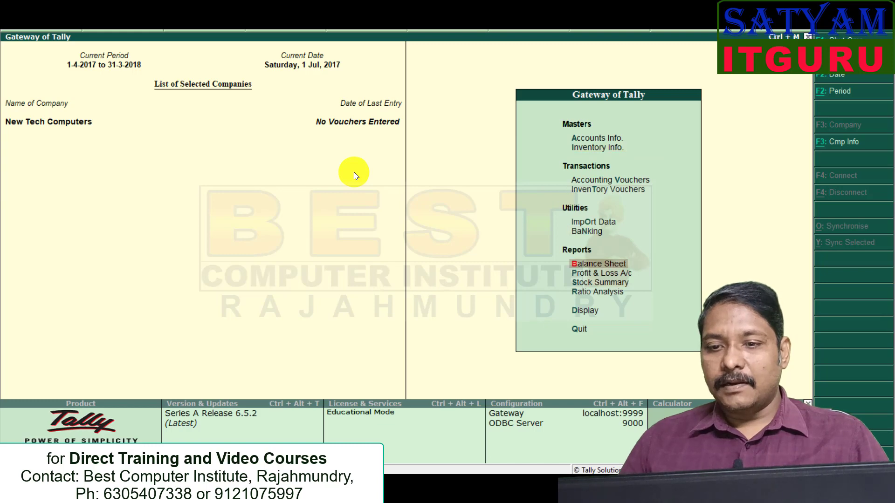
{"action": "key", "text": "Down"}
{"action": "key", "text": "Down"}
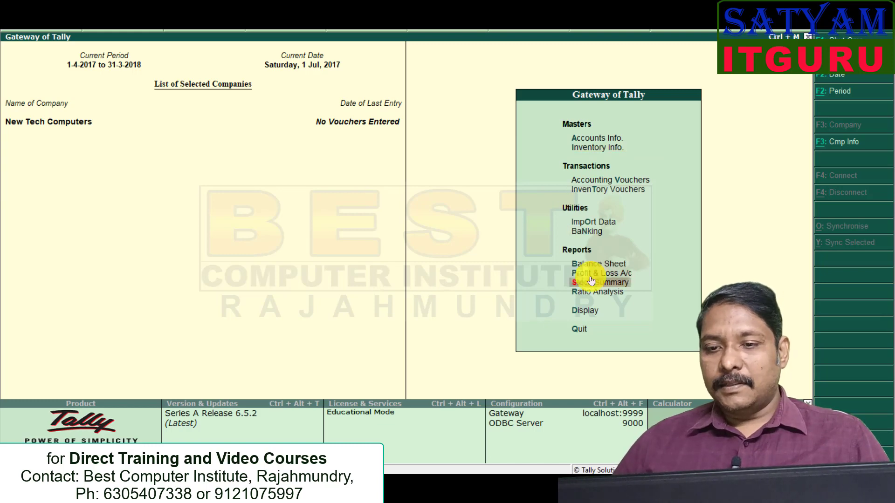
{"action": "left_click", "coordinate": [609, 281]}
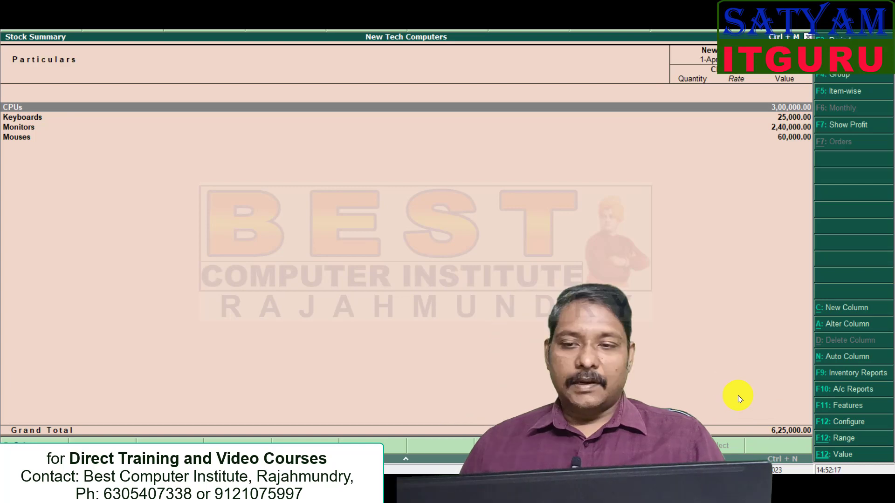
{"action": "key", "text": "Escape"}
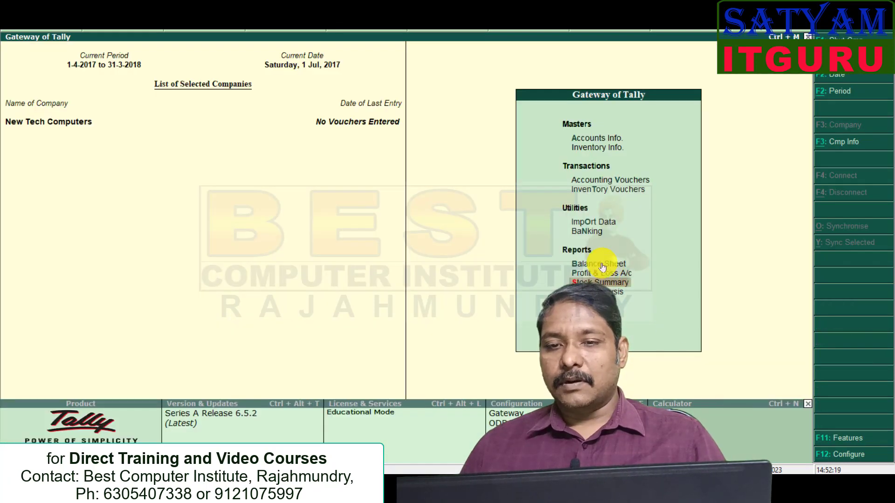
{"action": "left_click", "coordinate": [602, 265]}
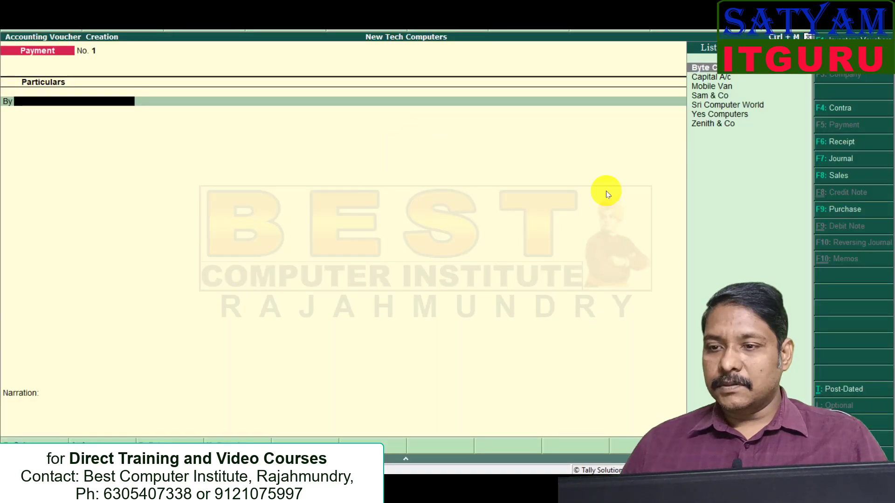
- Start a purchase voucher with Zenith & Co as the supplier
{"action": "left_click", "coordinate": [852, 210]}
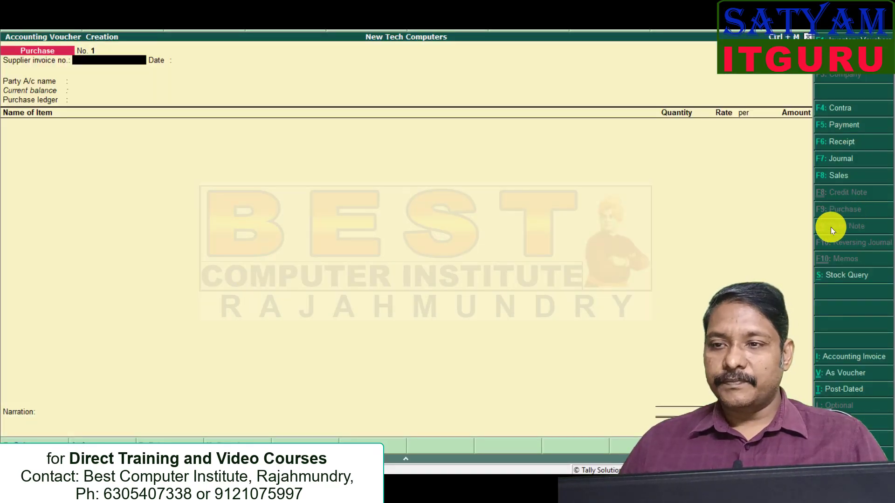
{"action": "key", "text": "Return"}
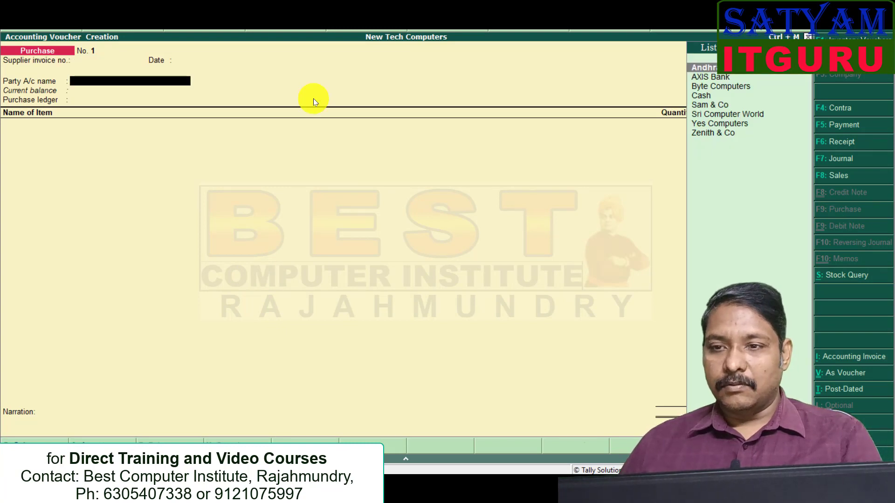
{"action": "left_click", "coordinate": [726, 135]}
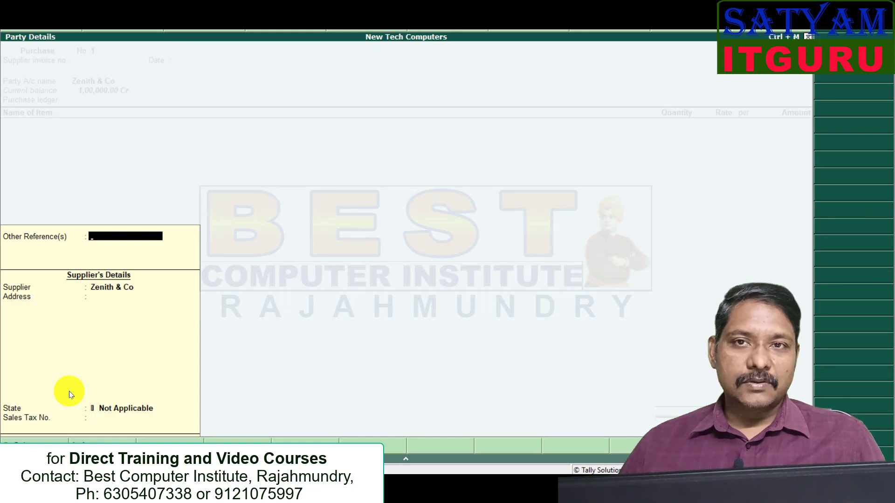
{"action": "key", "text": "Return"}
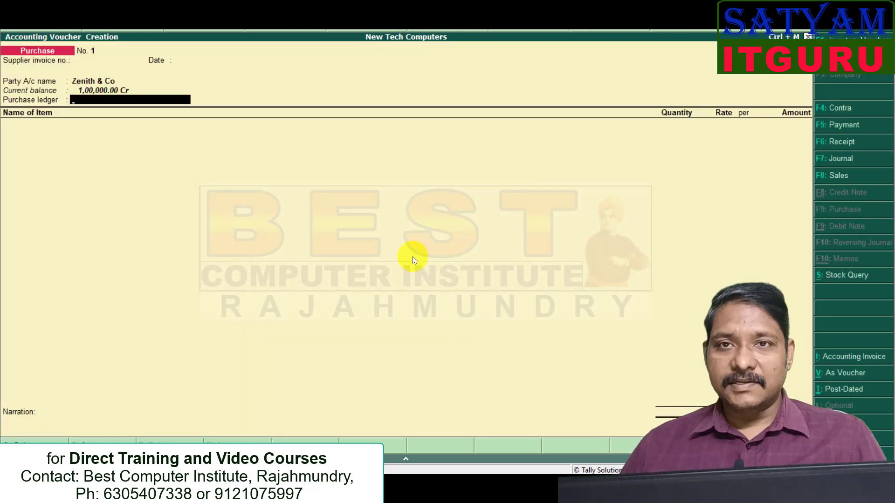
- Create a Purchases ledger under Purchase Accounts as the voucher's purchase ledger
{"action": "key", "text": "alt+c"}
{"action": "type", "text": "Pu"}
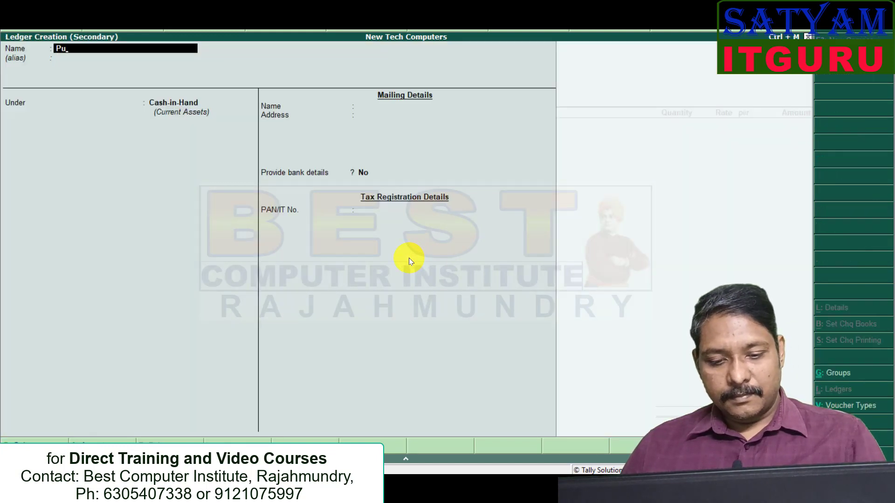
{"action": "type", "text": "rcha"}
{"action": "type", "text": "se"}
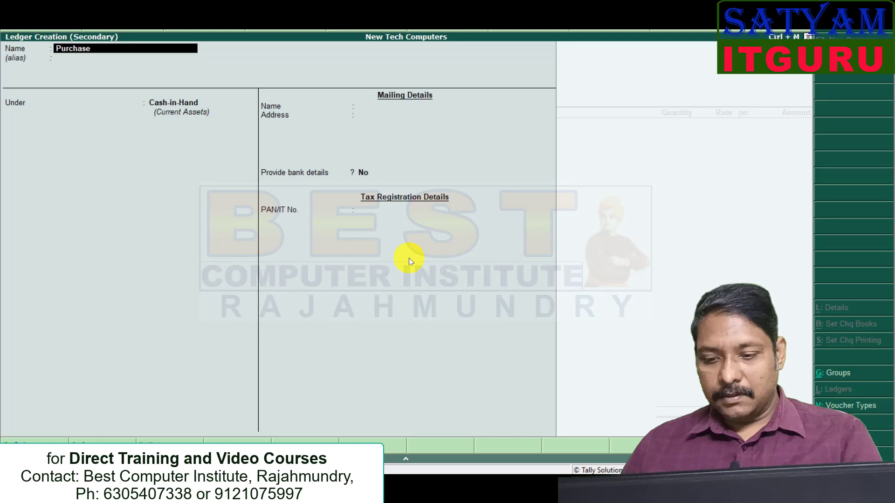
{"action": "type", "text": "s"}
{"action": "key", "text": "Return"}
{"action": "key", "text": "Return"}
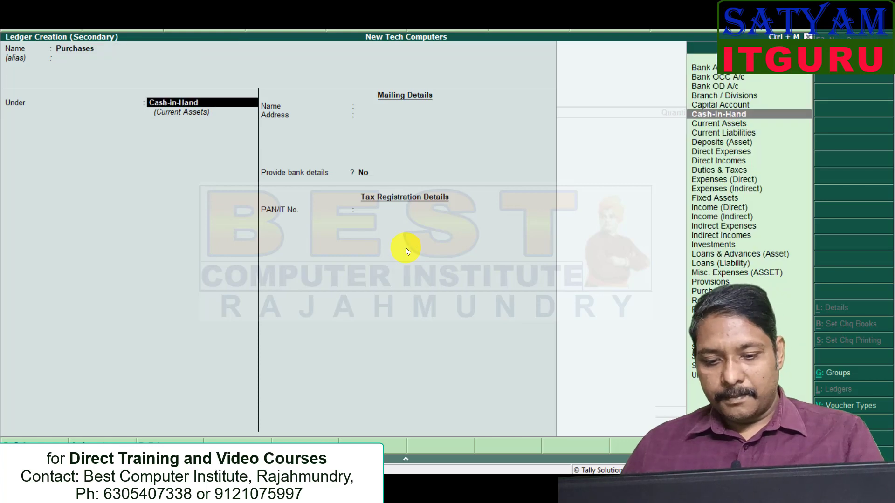
{"action": "type", "text": "Pur"}
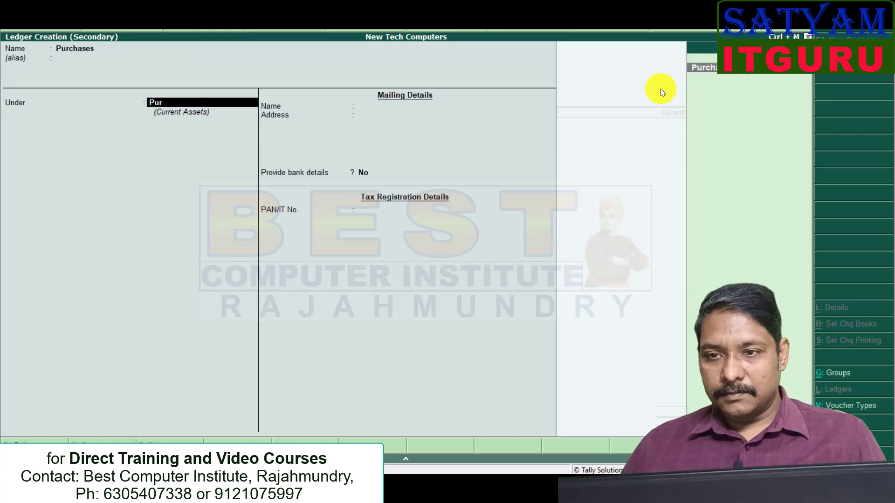
{"action": "left_click", "coordinate": [723, 70]}
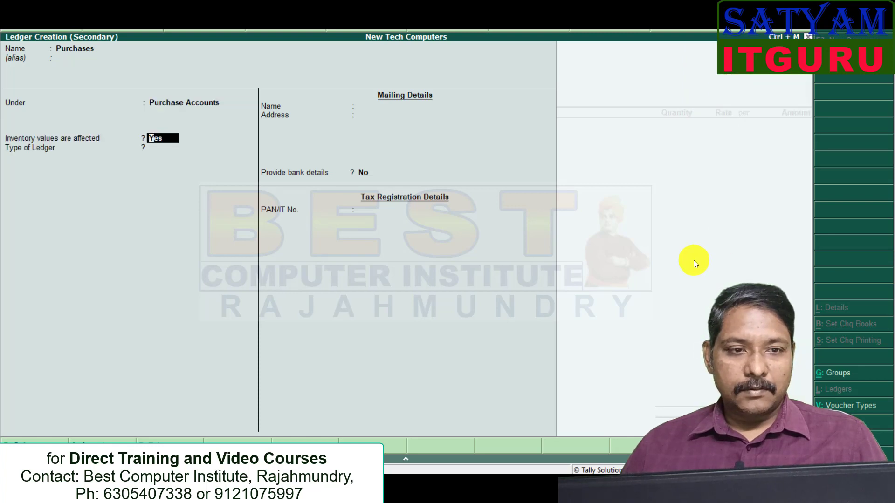
{"action": "key", "text": "ctrl+a"}
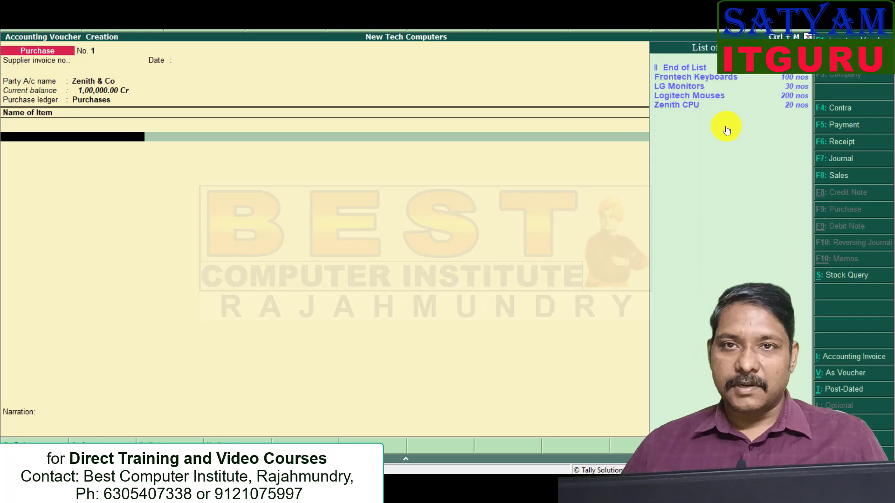
- Enter 50 Zenith CPU for 9,00,000 on Purchase voucher No. 1 and save it
{"action": "left_click", "coordinate": [685, 106]}
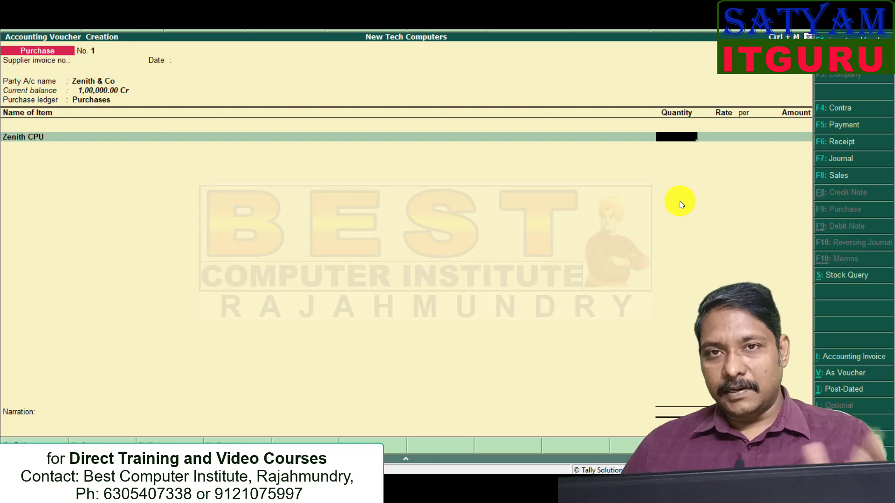
{"action": "key", "text": "alt+Tab"}
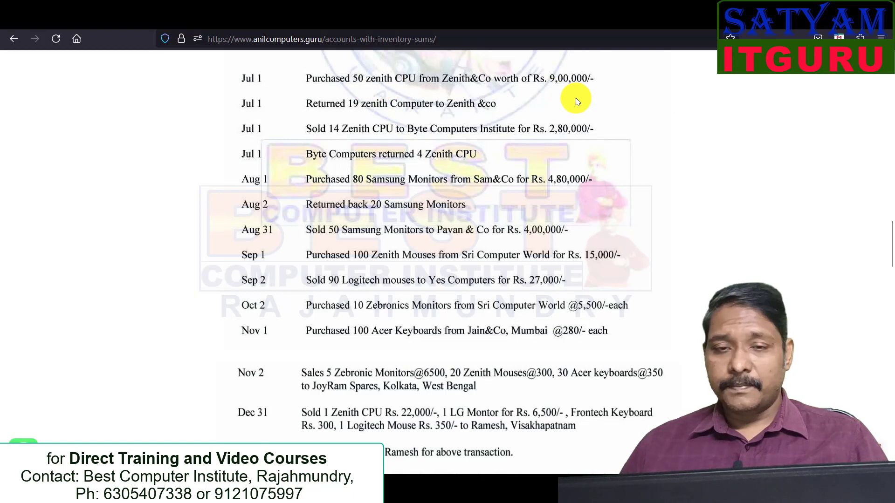
{"action": "key", "text": "alt+Tab"}
{"action": "type", "text": "50"}
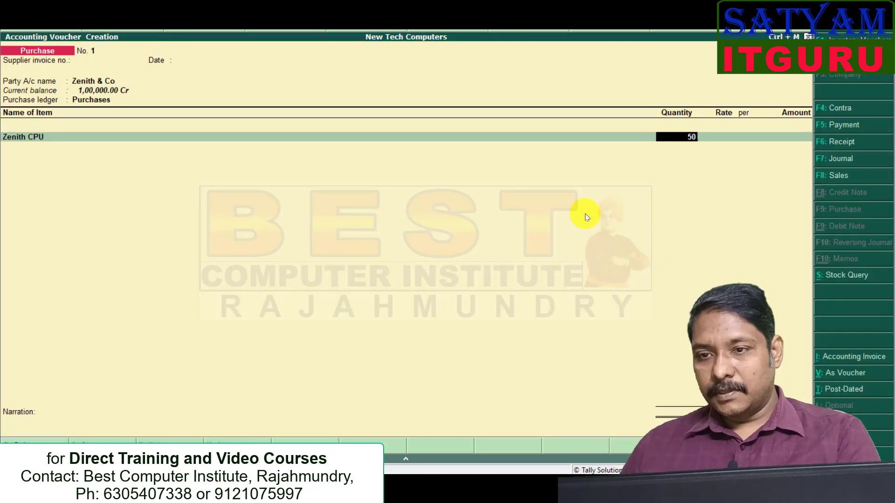
{"action": "key", "text": "Return"}
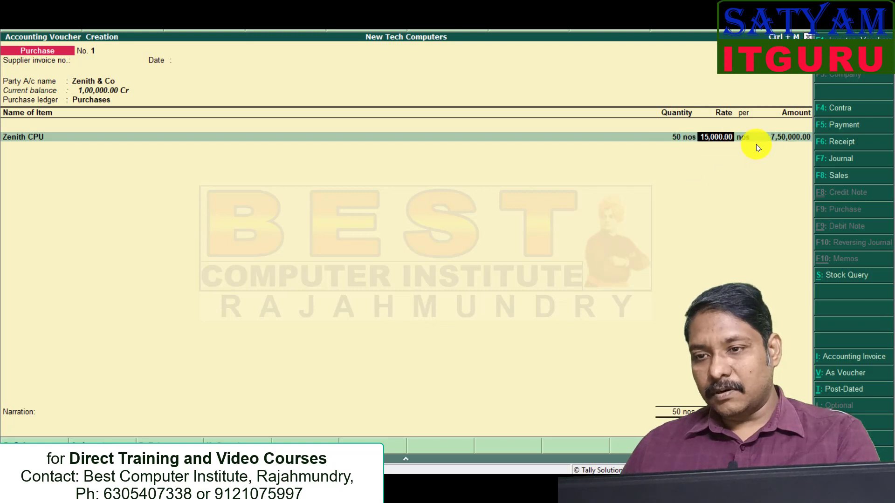
{"action": "key", "text": "Return"}
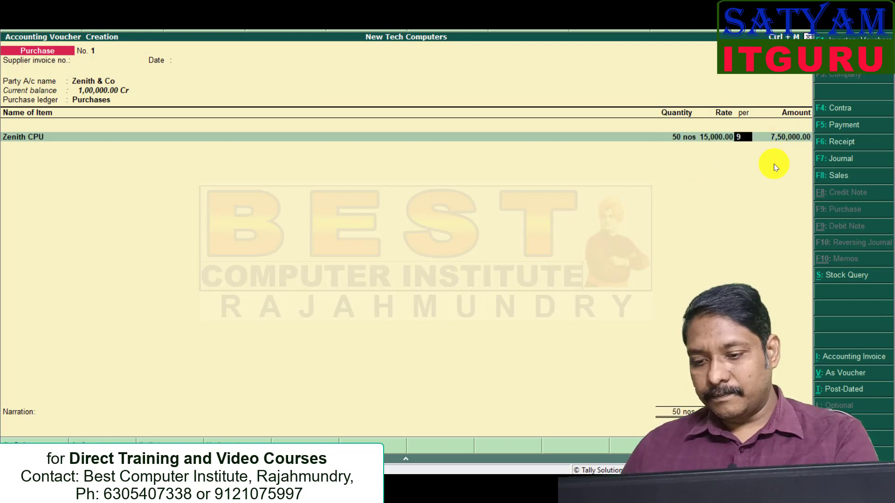
{"action": "key", "text": "Return"}
{"action": "type", "text": "900000"}
{"action": "key", "text": "Return"}
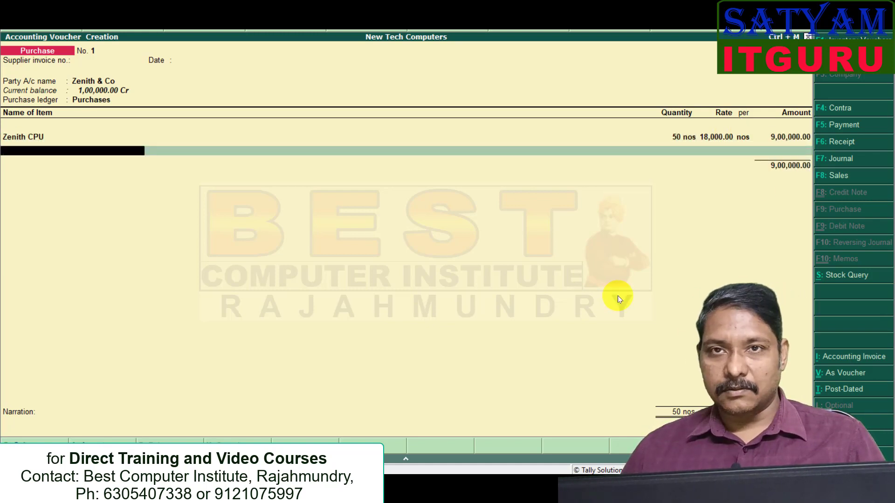
{"action": "key", "text": "alt+Tab"}
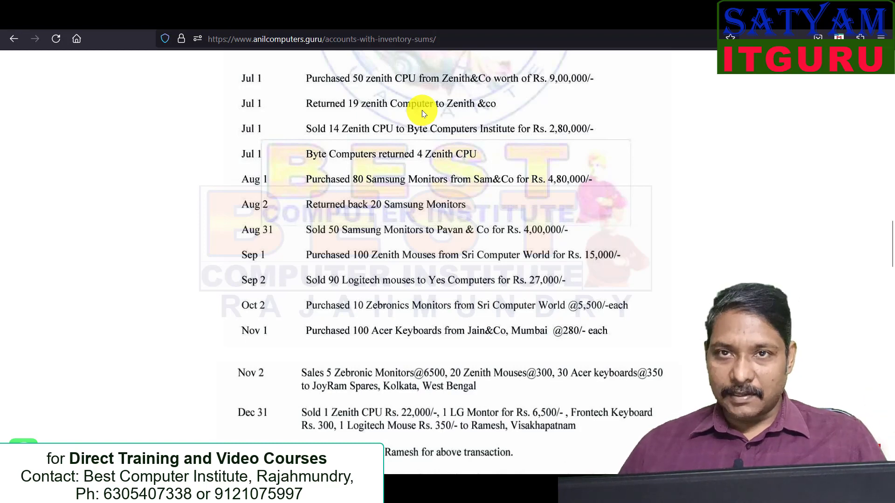
{"action": "key", "text": "alt+Tab"}
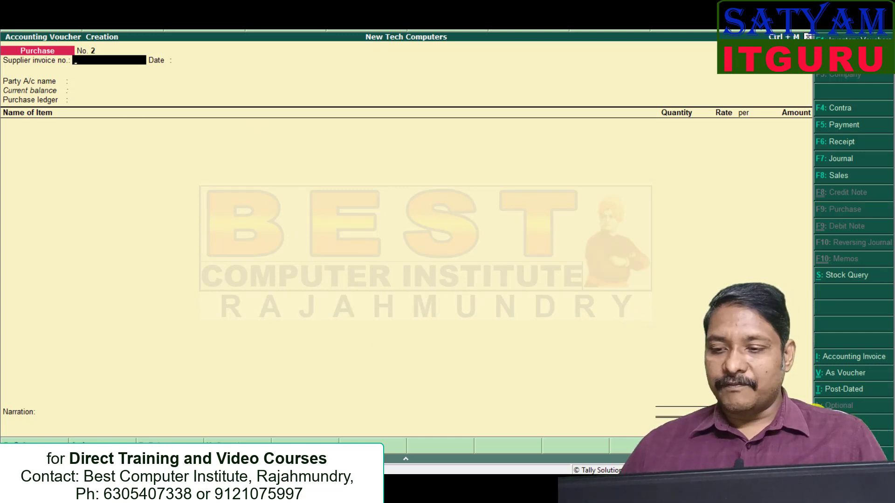
- Turn on debit and credit notes, recording both in invoice mode
{"action": "key", "text": "F11"}
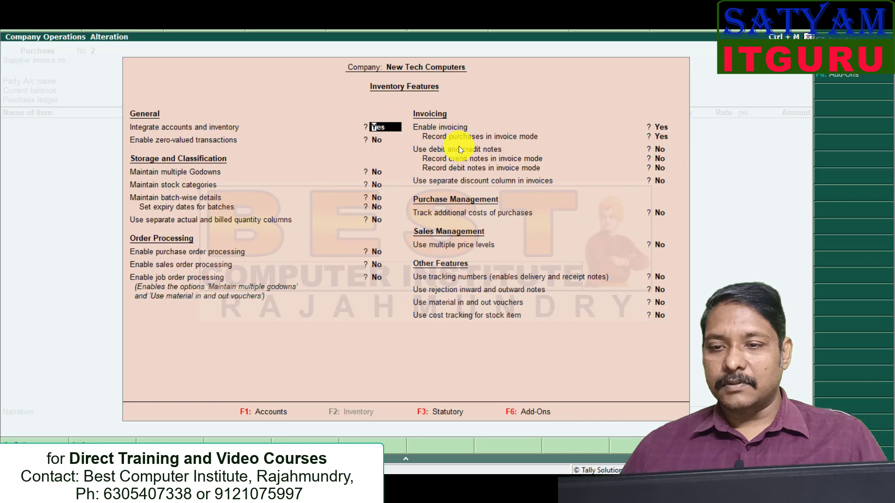
{"action": "left_click", "coordinate": [664, 151]}
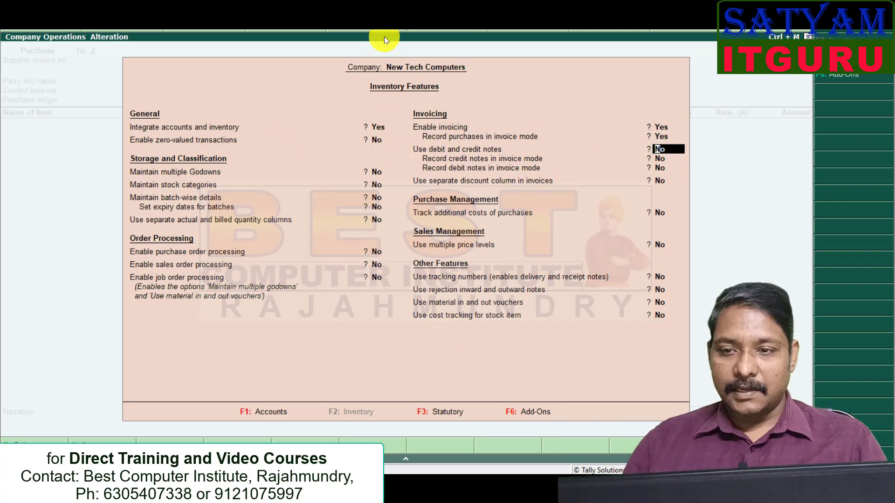
{"action": "key", "text": "y"}
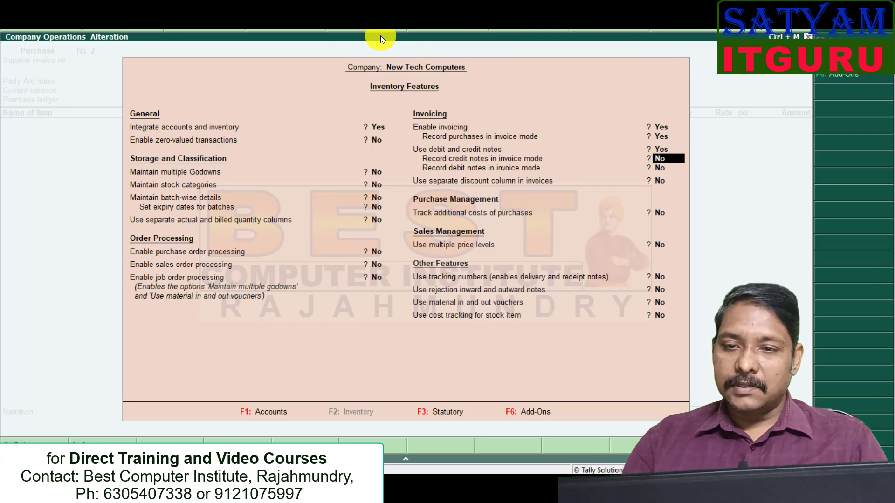
{"action": "key", "text": "y"}
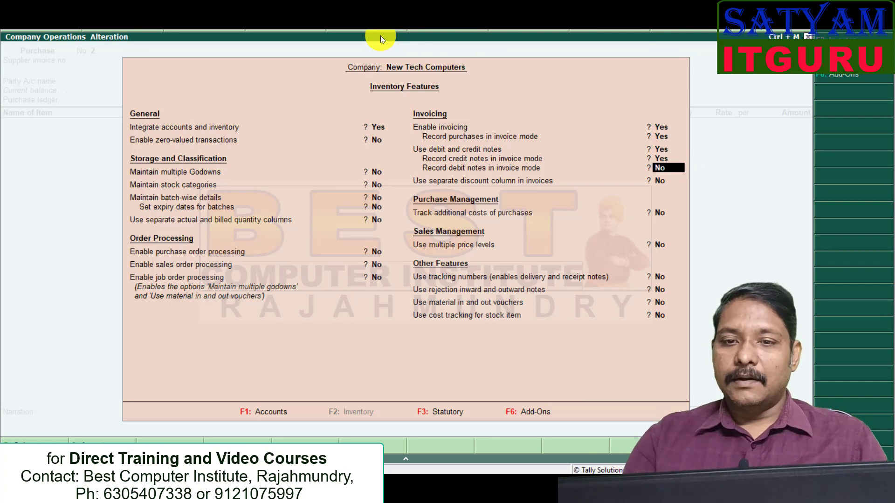
{"action": "key", "text": "y"}
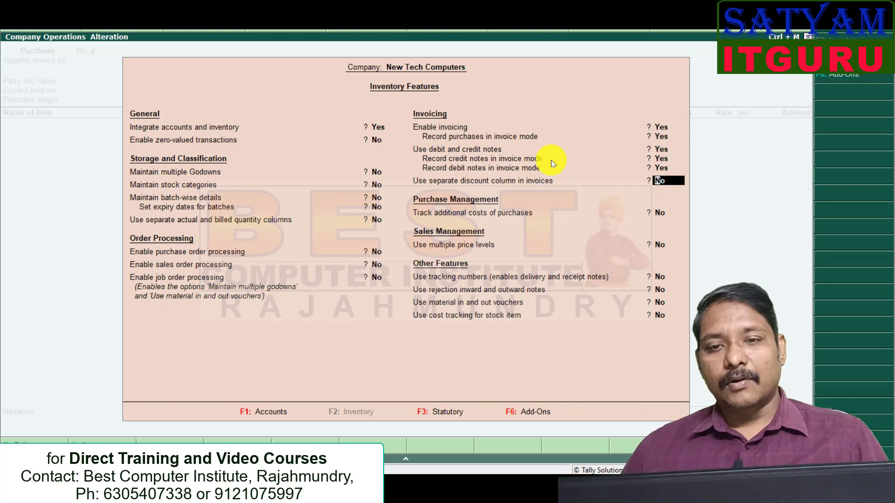
{"action": "key", "text": "ctrl+a"}
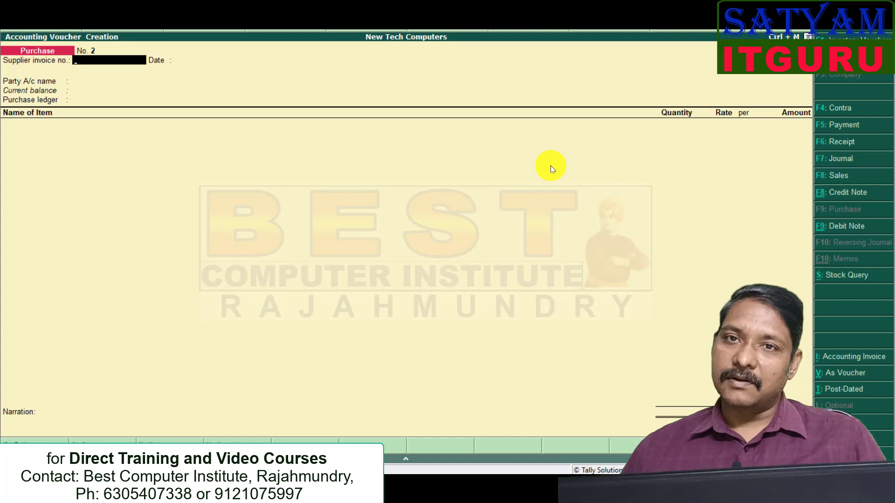
- Fill a debit note for Zenith & Co returning 19 nos of Zenith CPU
{"action": "left_click", "coordinate": [844, 226]}
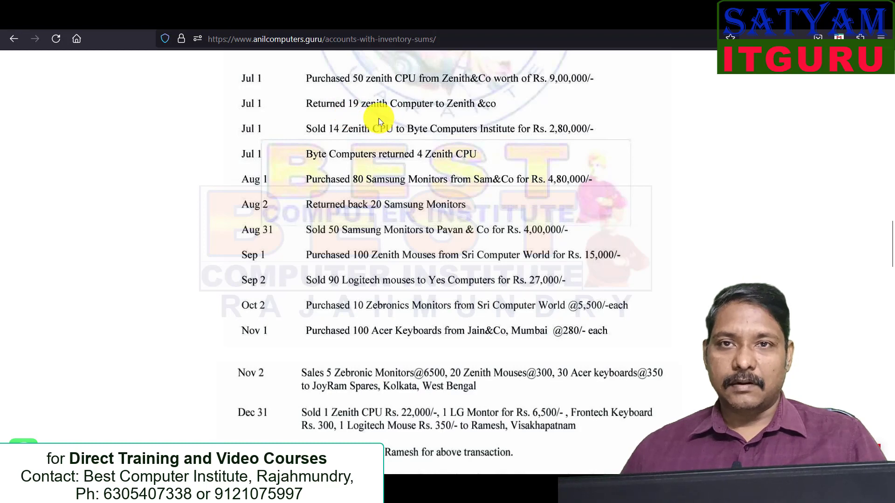
{"action": "key", "text": "Return"}
{"action": "type", "text": "Z"}
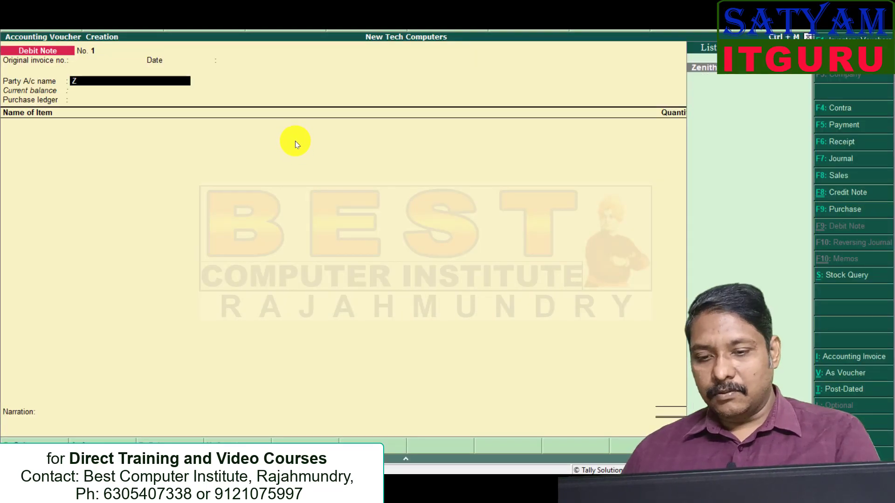
{"action": "key", "text": "Return"}
{"action": "key", "text": "Return"}
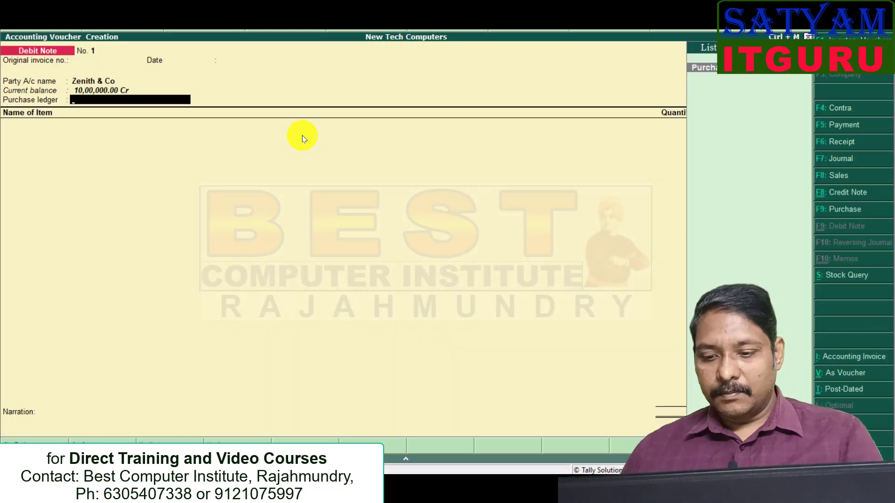
{"action": "key", "text": "Return"}
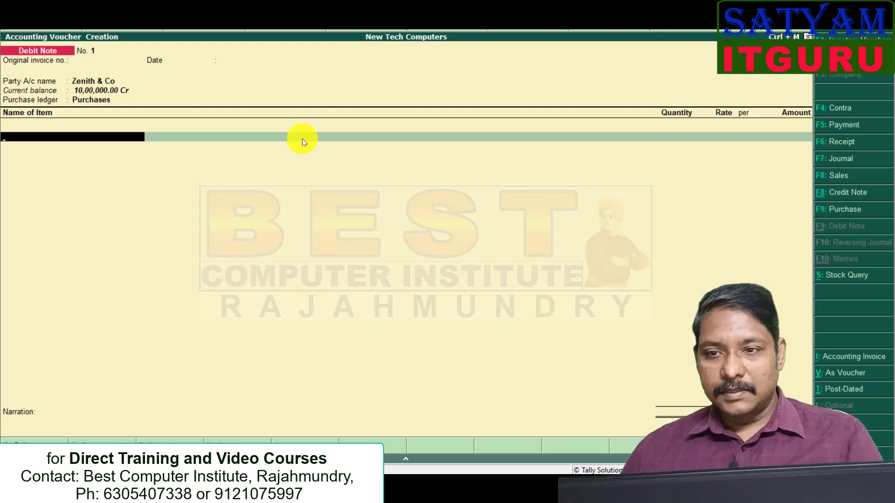
{"action": "type", "text": "Z"}
{"action": "key", "text": "Return"}
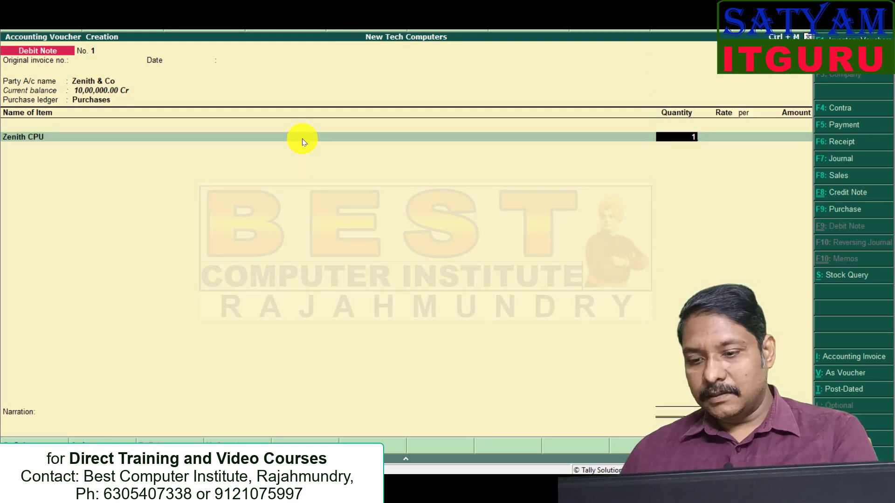
{"action": "type", "text": "19"}
{"action": "key", "text": "Return"}
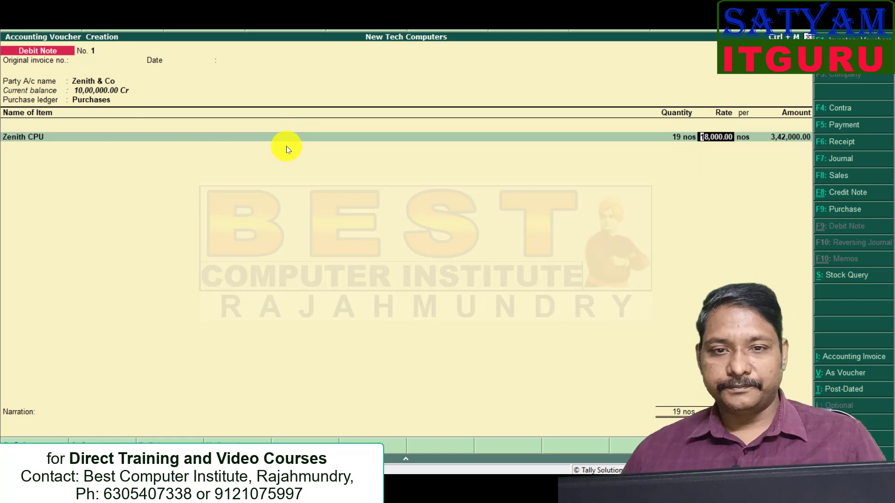
{"action": "key", "text": "alt+Tab"}
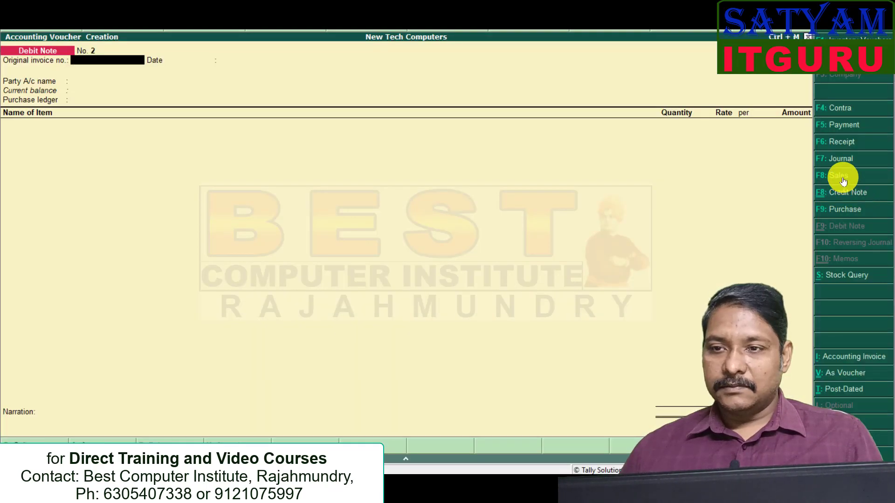
- Start a sales voucher with Byte Computers as the buyer
{"action": "left_click", "coordinate": [841, 176]}
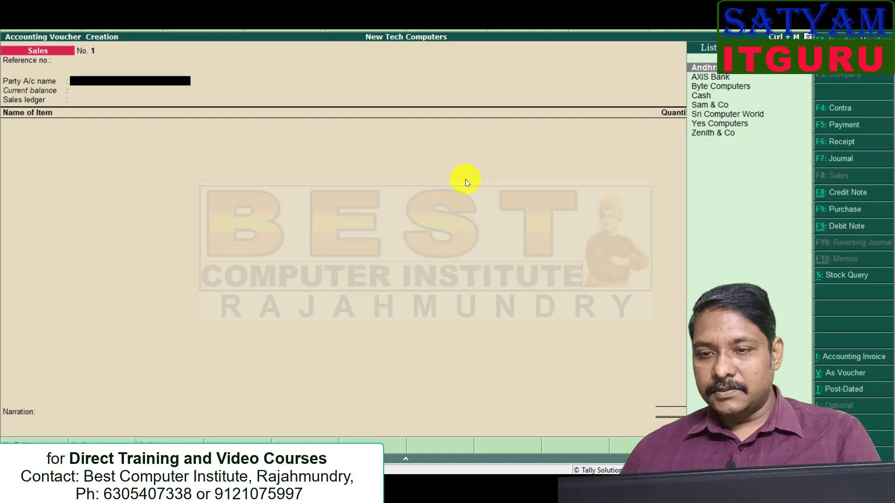
{"action": "key", "text": "Down"}
{"action": "key", "text": "Return"}
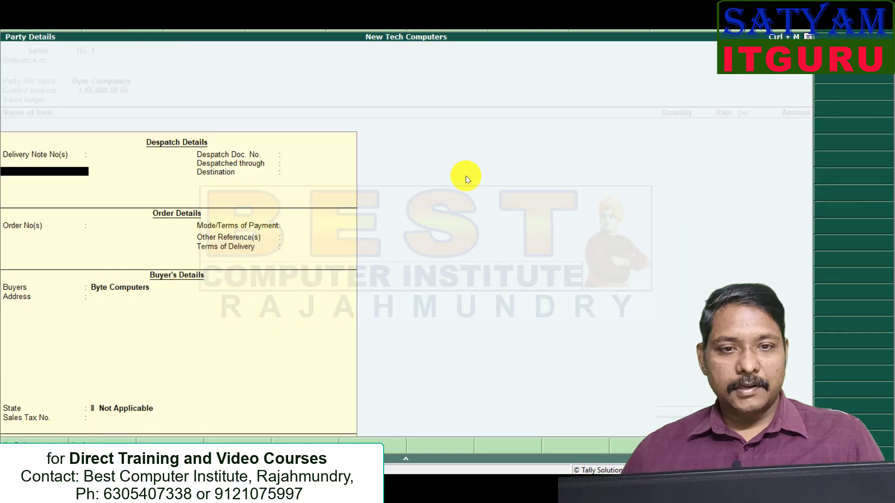
{"action": "key", "text": "ctrl+a"}
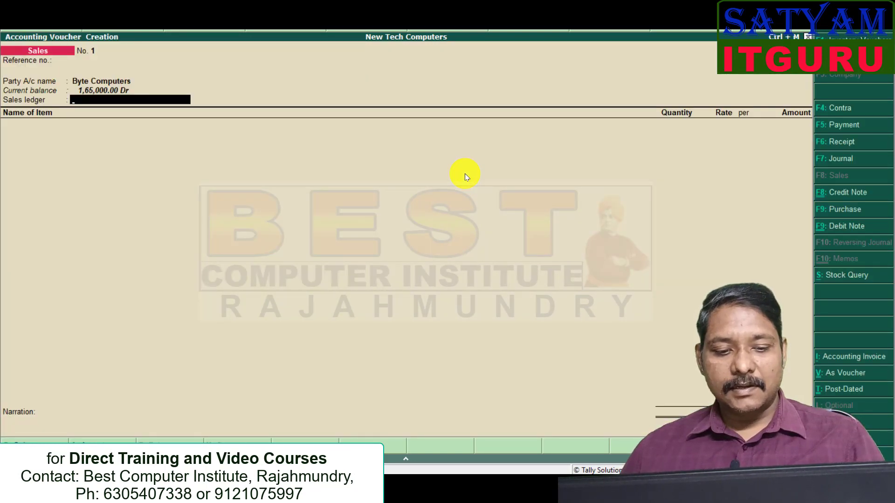
- Create a Sales ledger under Sales Accounts for the voucher
{"action": "key", "text": "alt+c"}
{"action": "type", "text": "Sales"}
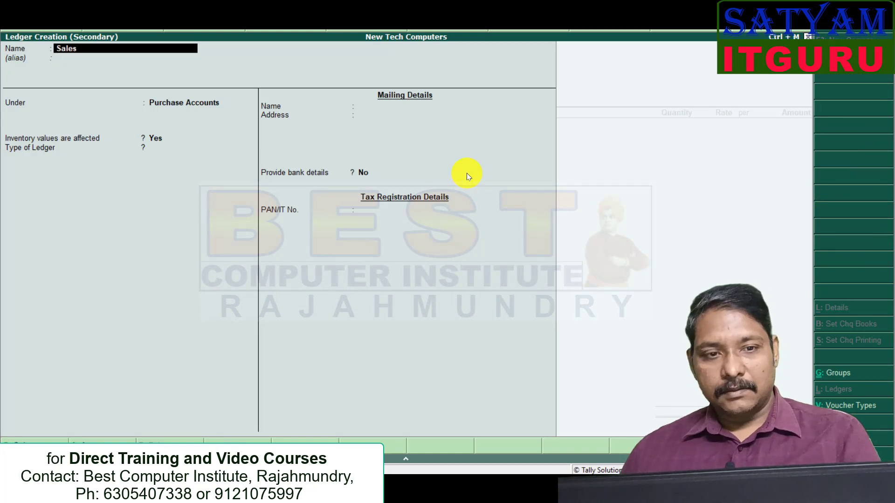
{"action": "key", "text": "Return"}
{"action": "key", "text": "Return"}
{"action": "type", "text": "sa"}
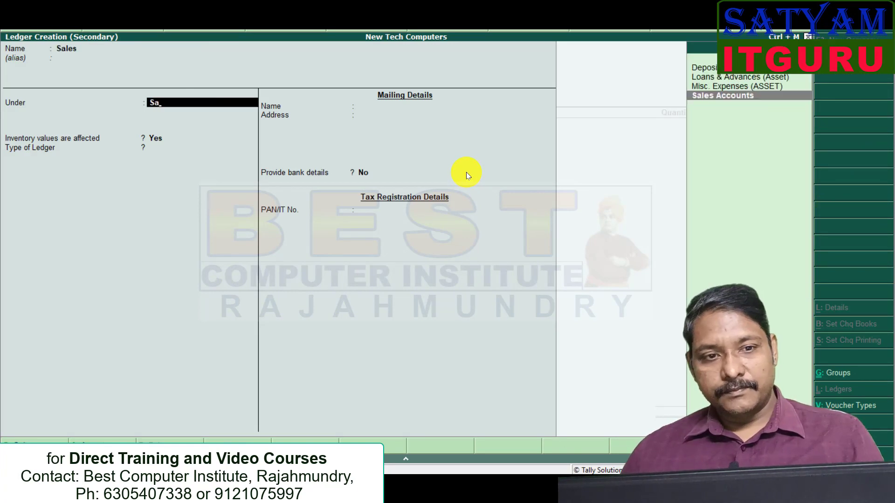
{"action": "key", "text": "Return"}
{"action": "key", "text": "ctrl+a"}
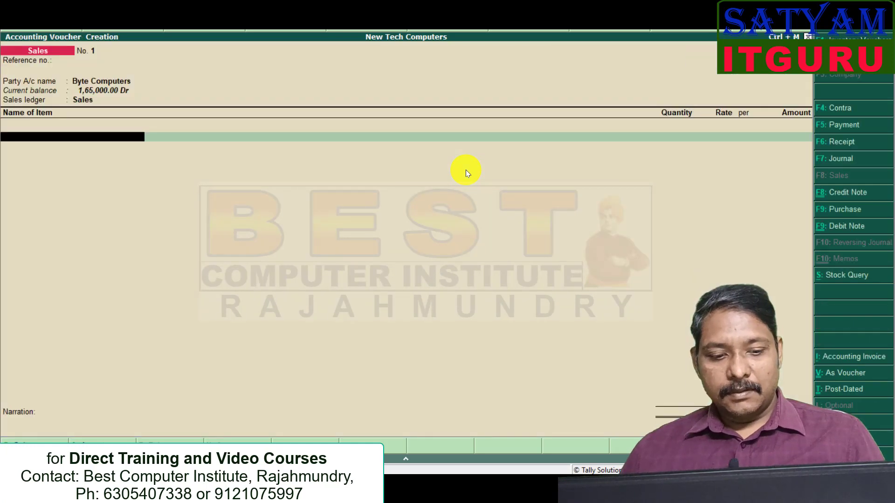
- Add 14 Zenith CPU for 2,80,000 to the sales voucher
{"action": "type", "text": "Z"}
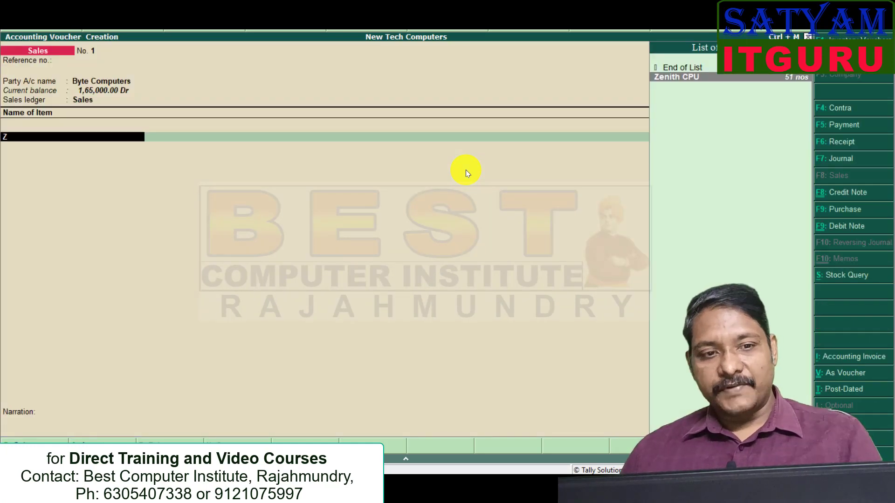
{"action": "key", "text": "Return"}
{"action": "key", "text": "alt+Tab"}
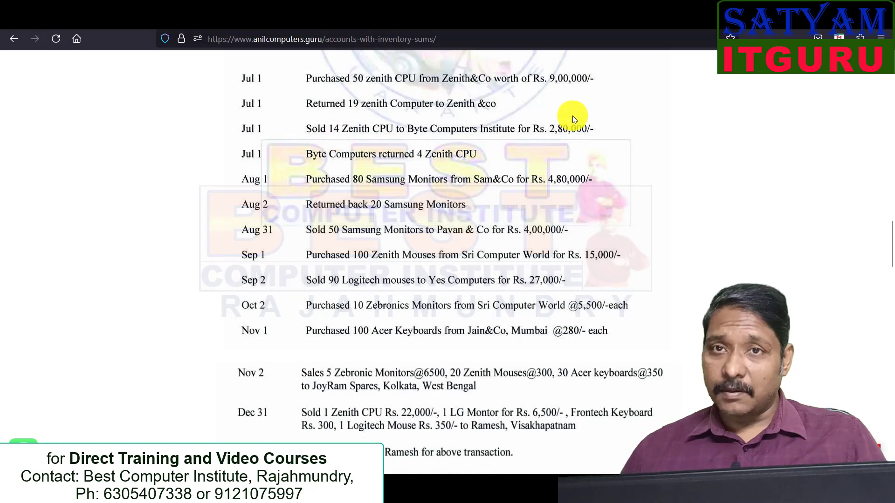
{"action": "key", "text": "alt+Tab"}
{"action": "type", "text": "14"}
{"action": "key", "text": "Return"}
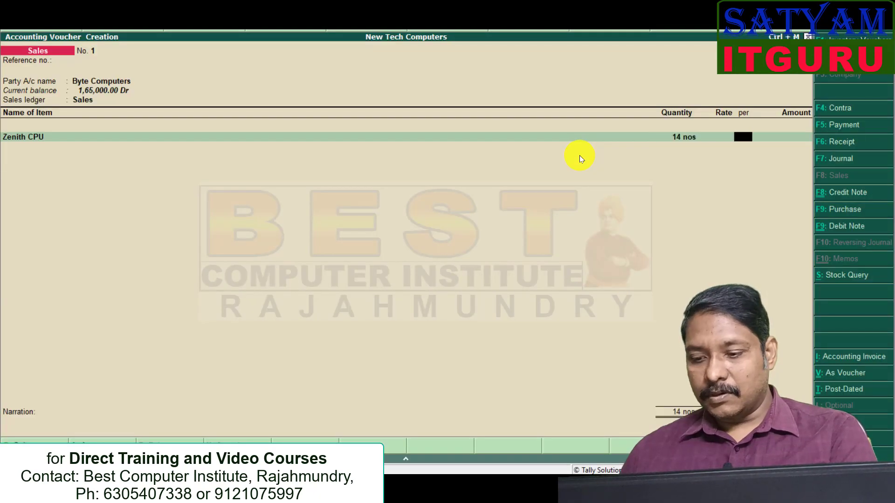
{"action": "key", "text": "Return"}
{"action": "type", "text": "280000"}
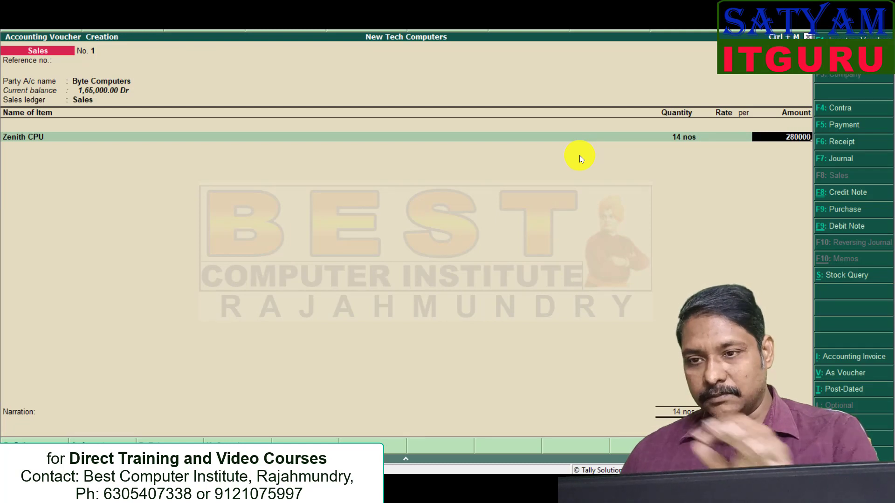
{"action": "key", "text": "Return"}
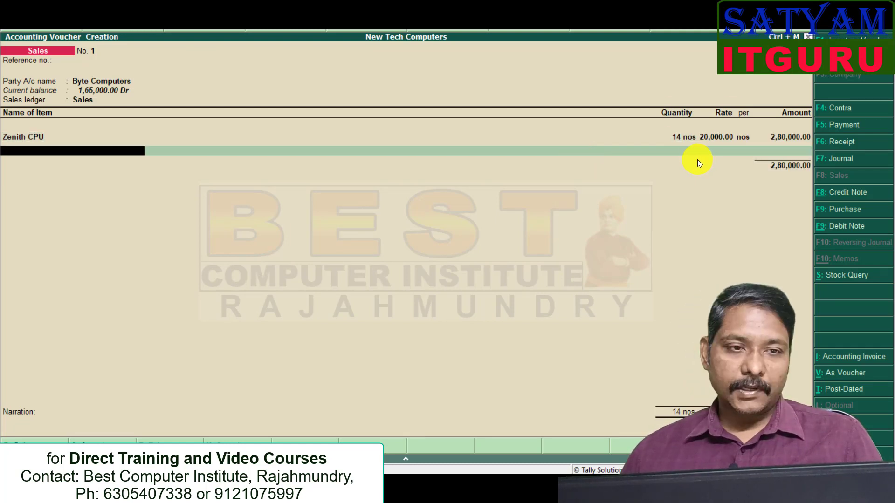
{"action": "key", "text": "alt+Tab"}
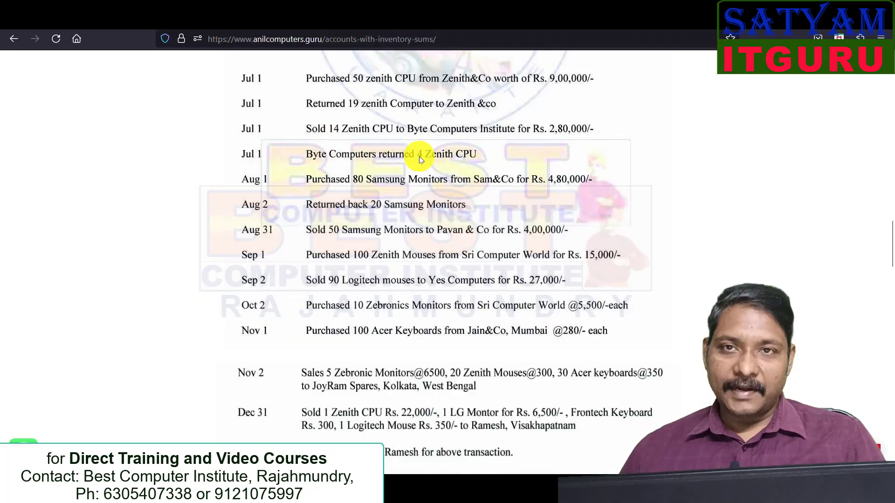
- Enter a credit note for Byte Computers against Sales, returning 4 Zenith CPU
{"action": "key", "text": "alt+Tab"}
{"action": "left_click", "coordinate": [830, 191]}
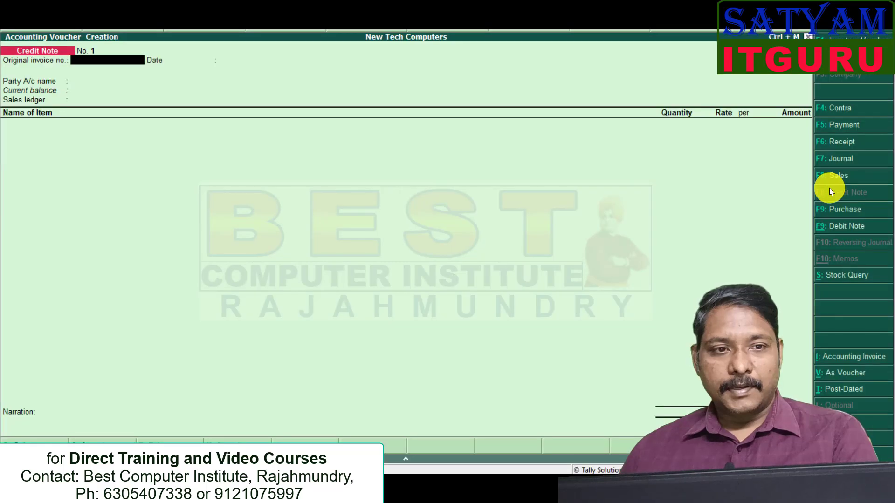
{"action": "key", "text": "Return"}
{"action": "key", "text": "Return"}
{"action": "type", "text": "b"}
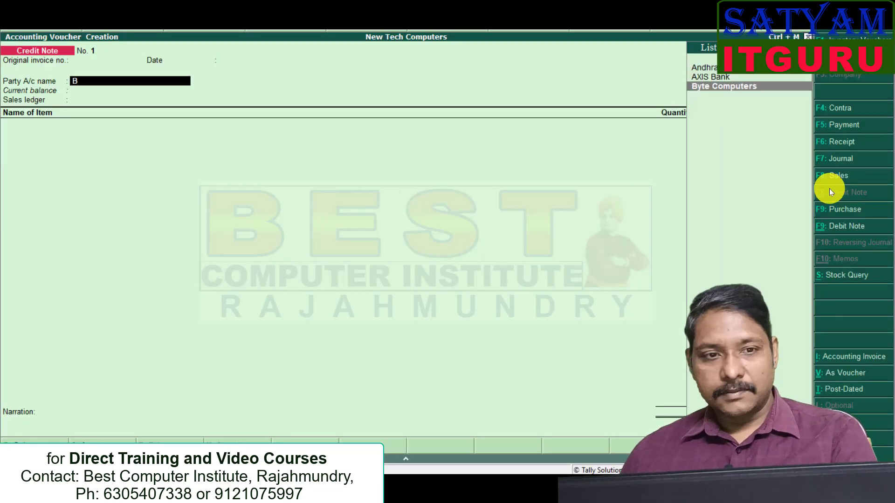
{"action": "key", "text": "Return"}
{"action": "key", "text": "ctrl+a"}
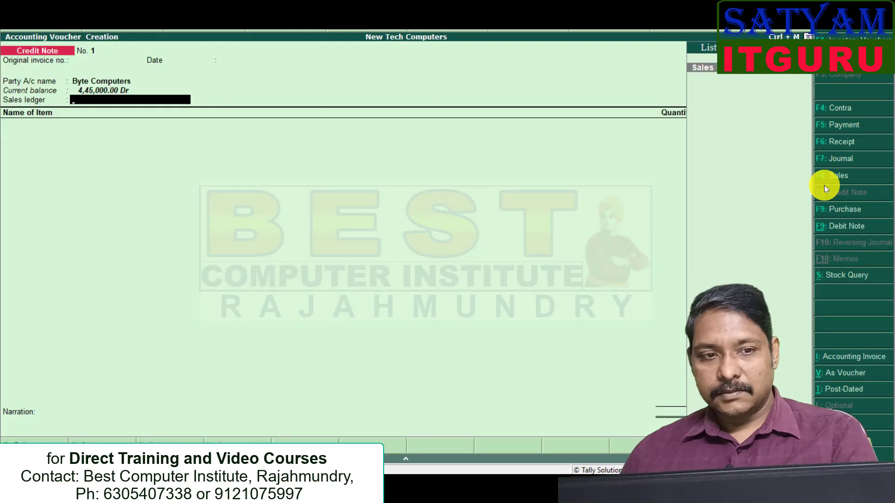
{"action": "key", "text": "Return"}
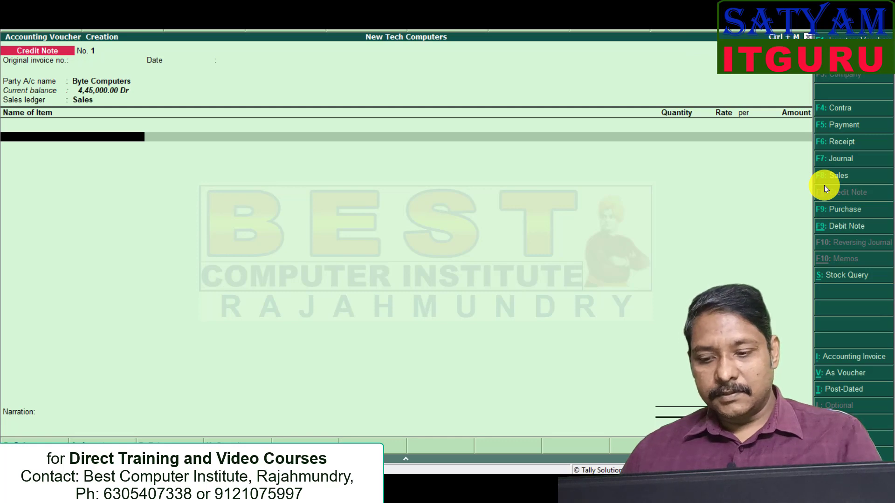
{"action": "type", "text": "z"}
{"action": "key", "text": "Return"}
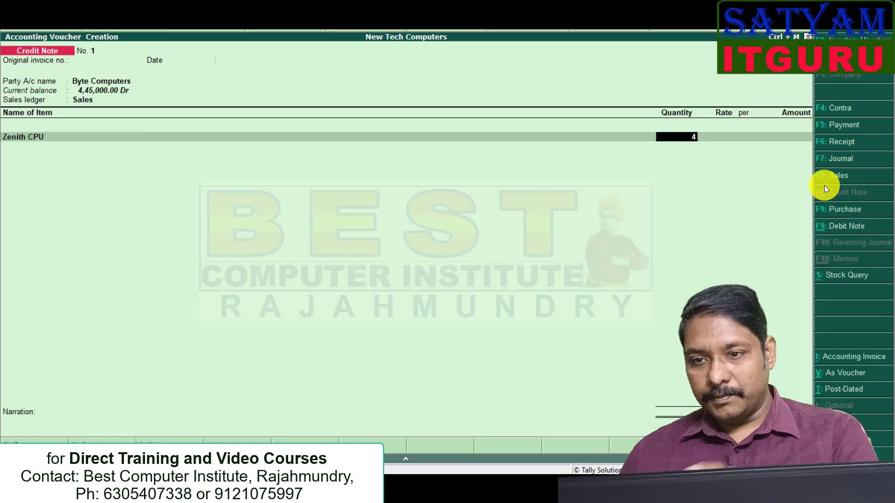
{"action": "key", "text": "alt+Tab"}
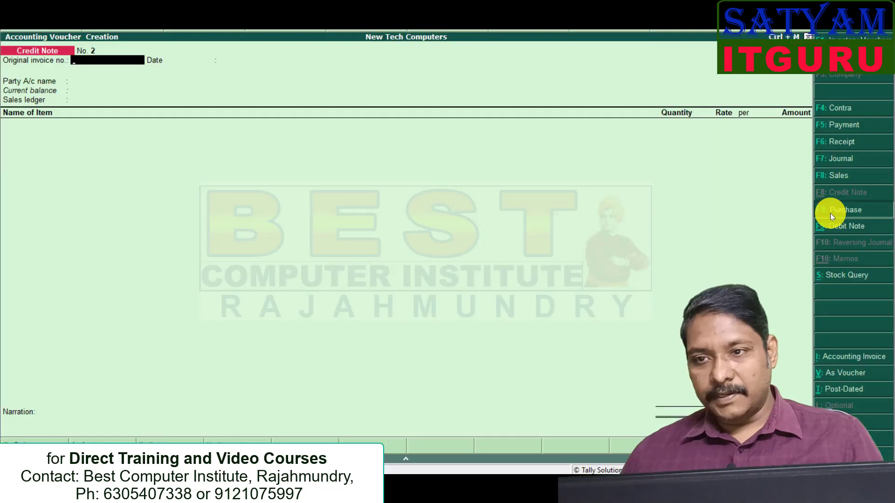
- Start a purchase voucher dated 1-8 from Sam & Co using the Purchases ledger
{"action": "left_click", "coordinate": [831, 212]}
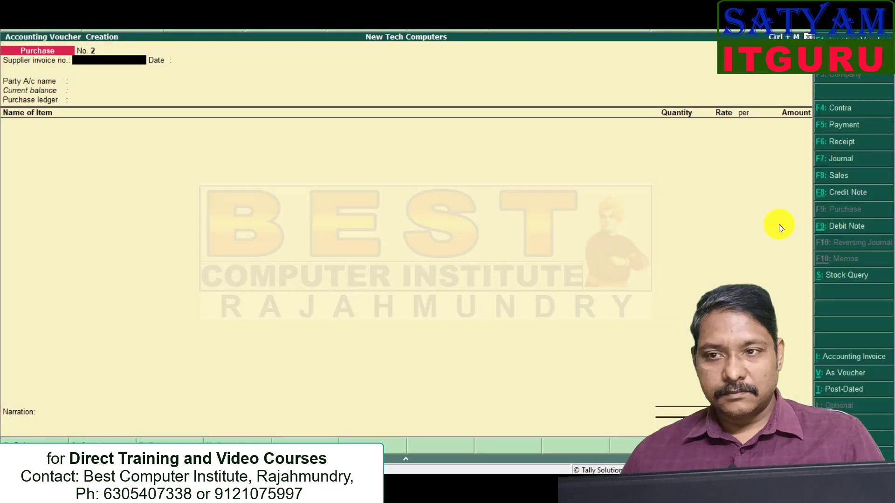
{"action": "left_click", "coordinate": [840, 58]}
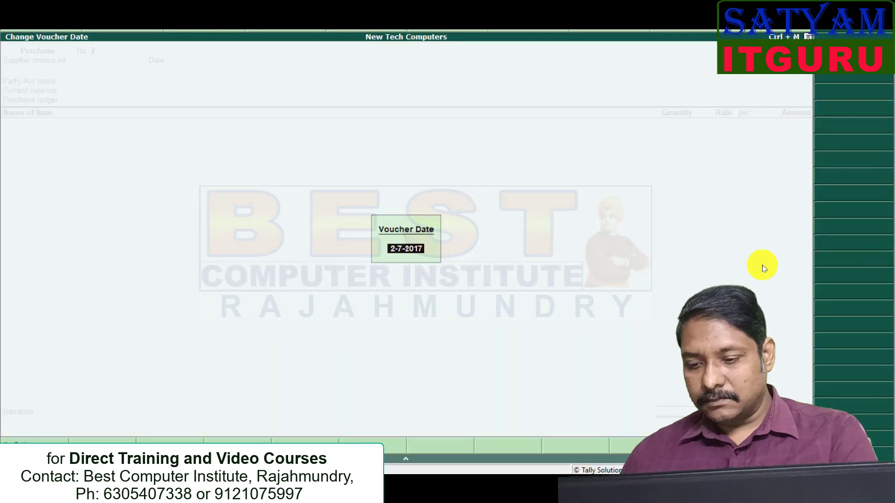
{"action": "type", "text": "1-8"}
{"action": "key", "text": "Return"}
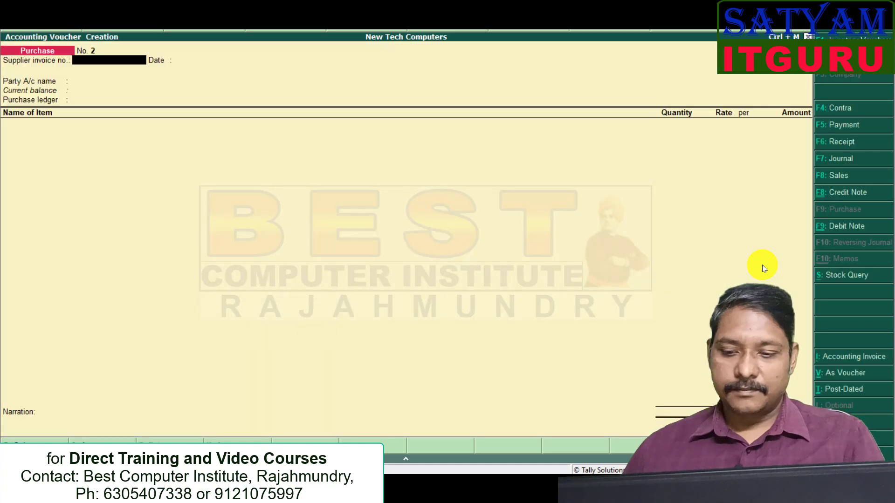
{"action": "key", "text": "Return"}
{"action": "key", "text": "Return"}
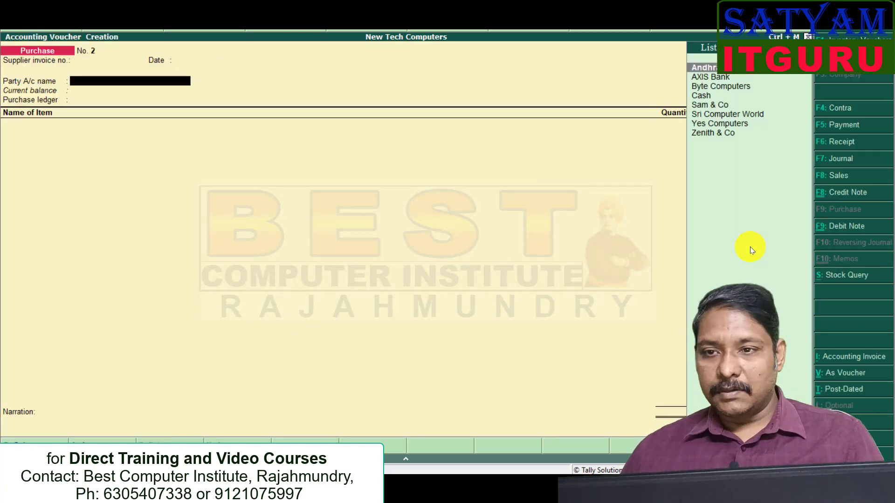
{"action": "type", "text": "S"}
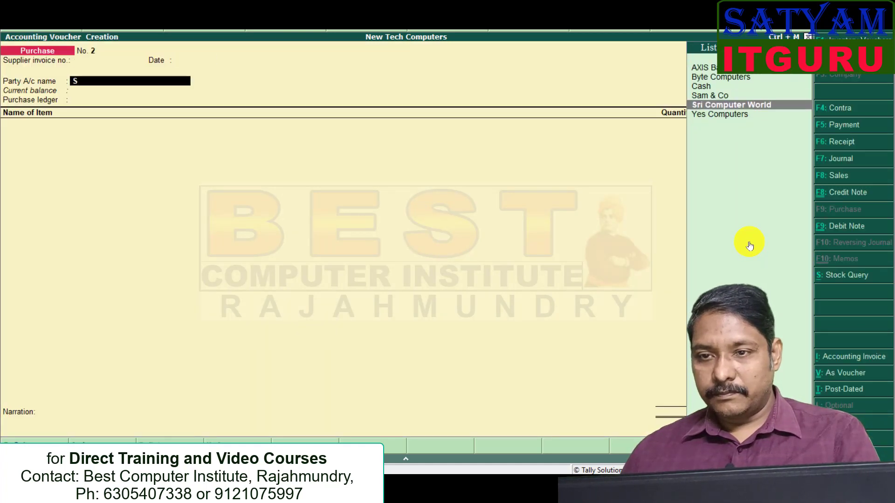
{"action": "key", "text": "Up"}
{"action": "key", "text": "Return"}
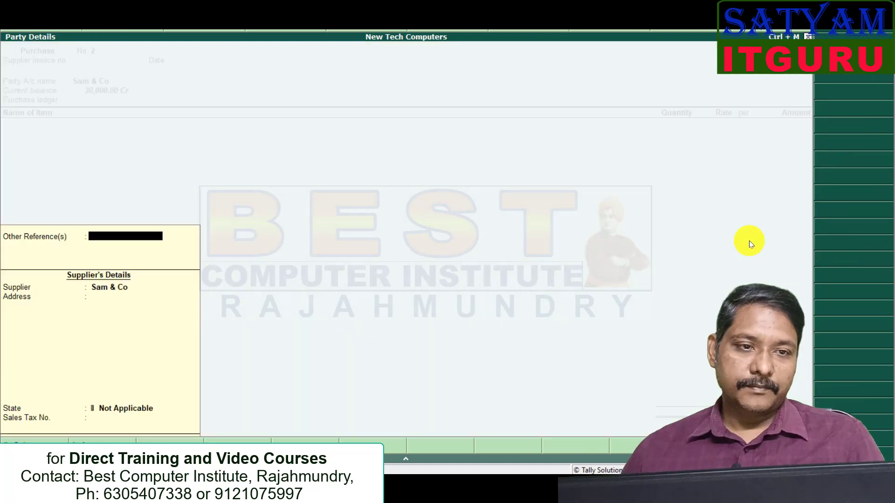
{"action": "key", "text": "Return"}
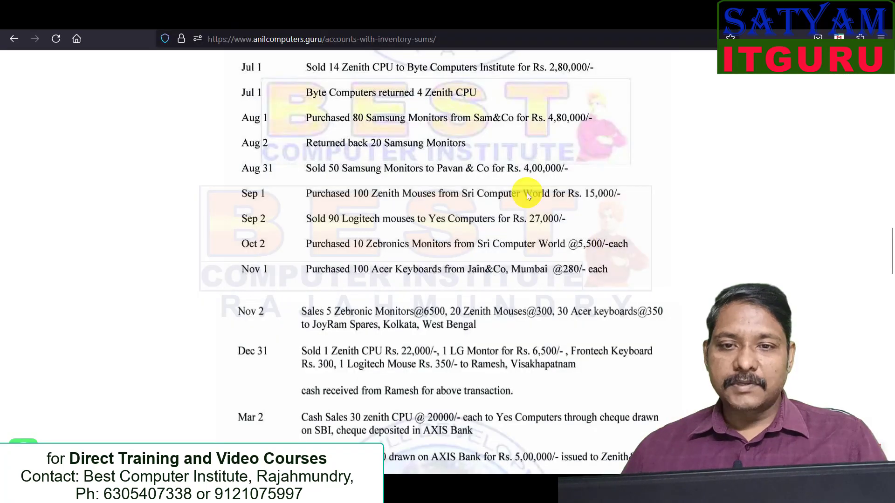
{"action": "key", "text": "Return"}
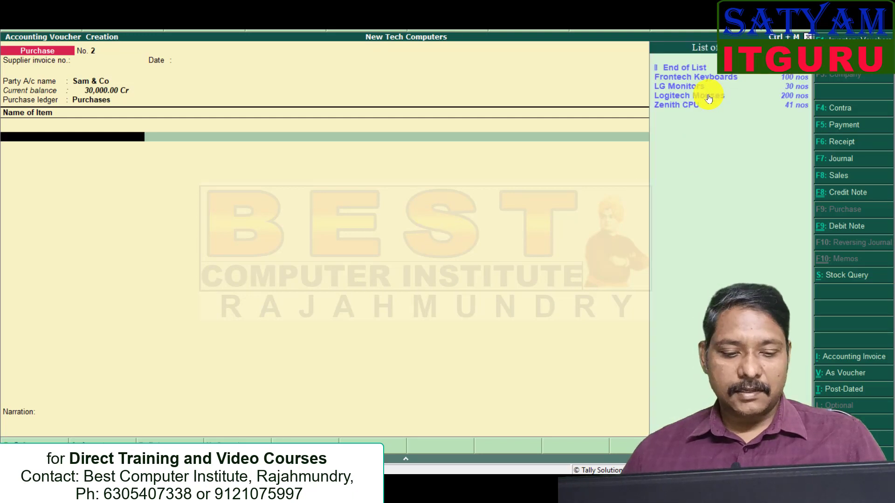
- Create stock item Samsung Monitors under Monitors with unit nos
{"action": "key", "text": "alt+c"}
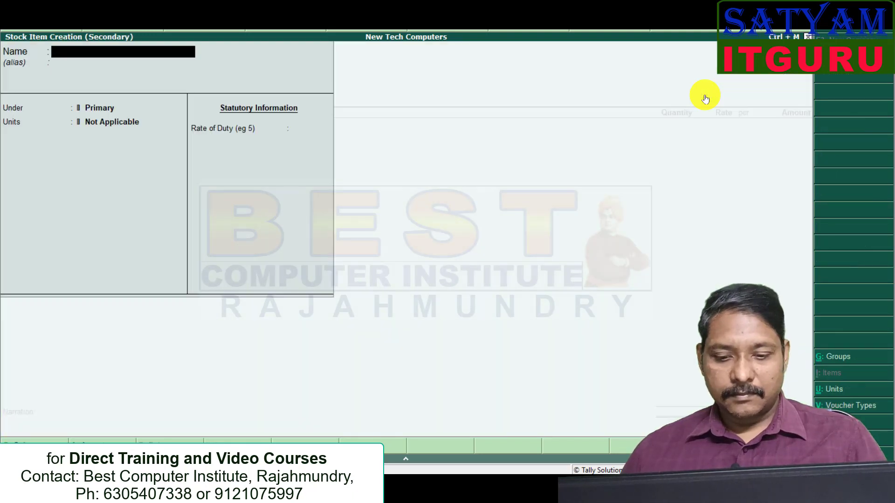
{"action": "type", "text": "Samsu"}
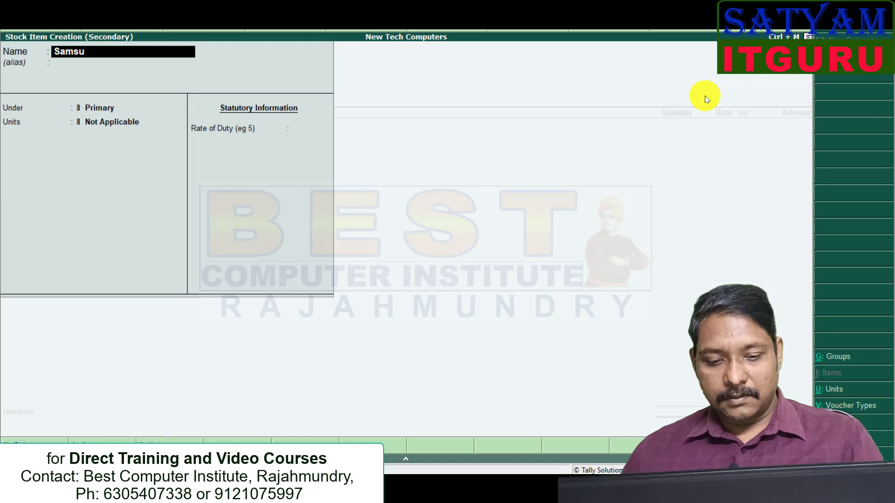
{"action": "type", "text": "ng Moni"}
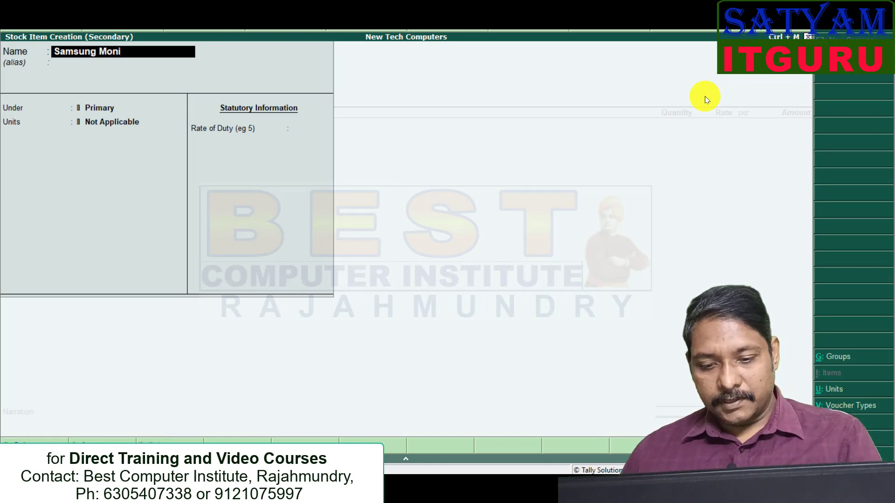
{"action": "type", "text": "tor"}
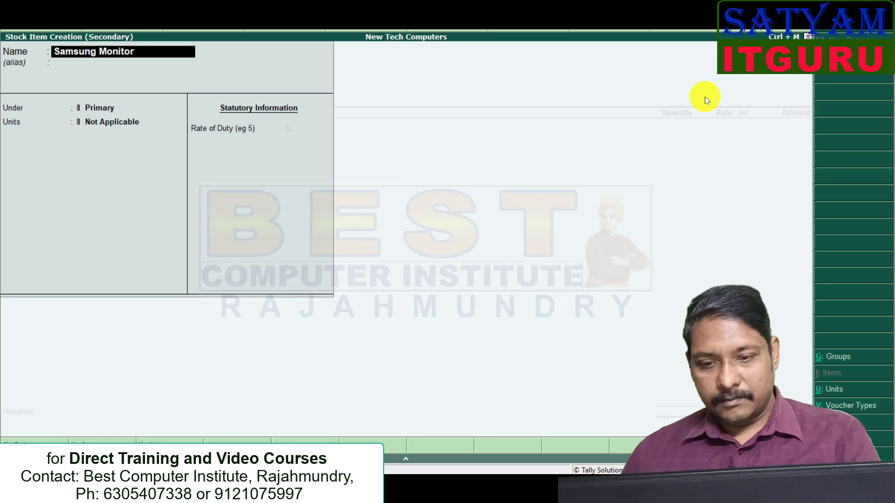
{"action": "type", "text": "s"}
{"action": "key", "text": "Return"}
{"action": "key", "text": "Return"}
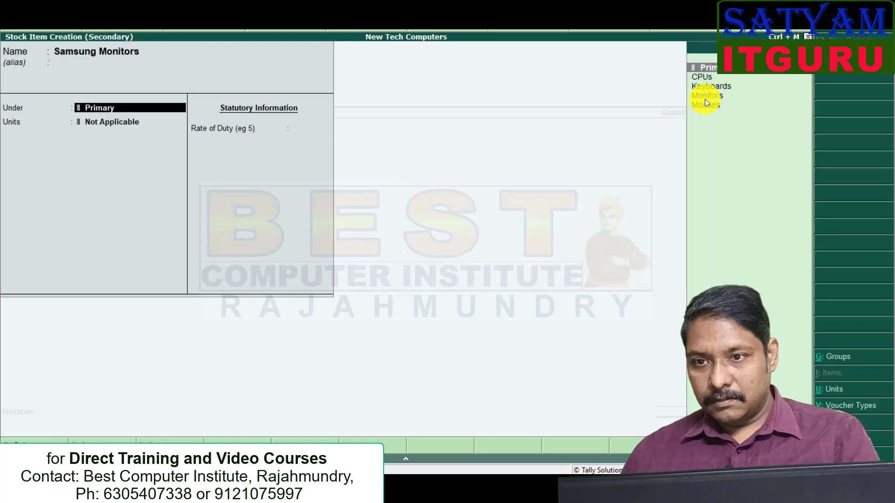
{"action": "key", "text": "Down"}
{"action": "key", "text": "Down"}
{"action": "key", "text": "Down"}
{"action": "key", "text": "Return"}
{"action": "key", "text": "Down"}
{"action": "key", "text": "Return"}
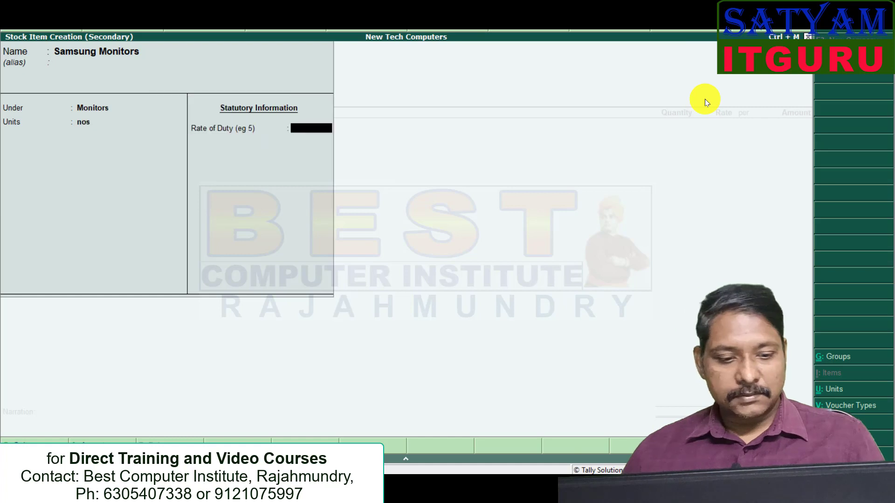
{"action": "key", "text": "Return"}
{"action": "key", "text": "Return"}
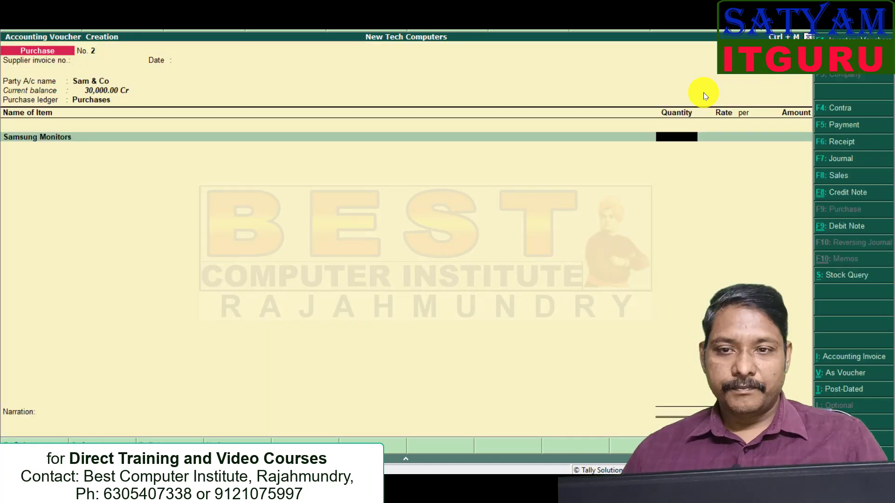
- Enter 80 Samsung Monitors at 6,000 each (4,80,000) and save the purchase
{"action": "type", "text": "80"}
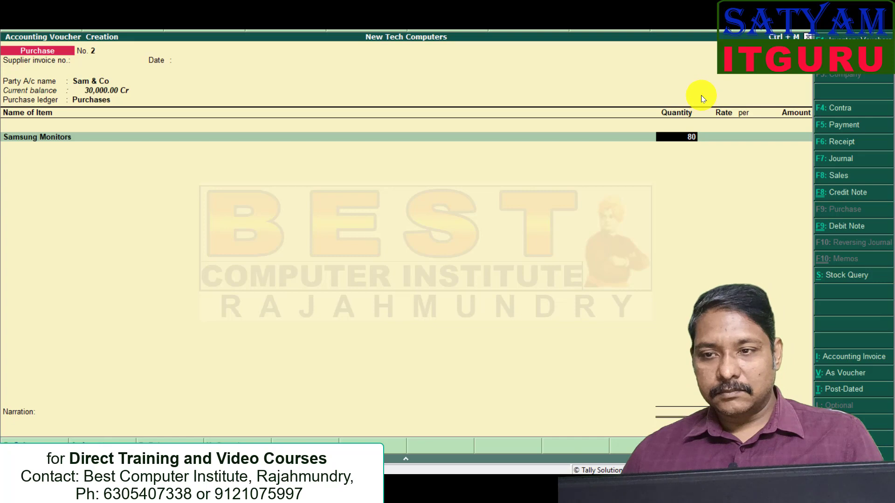
{"action": "key", "text": "alt+Tab"}
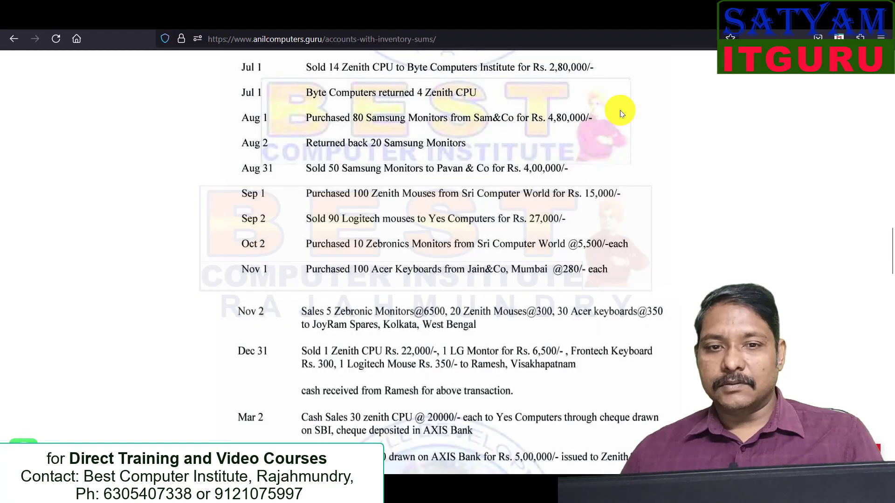
{"action": "key", "text": "alt+Tab"}
{"action": "key", "text": "Return"}
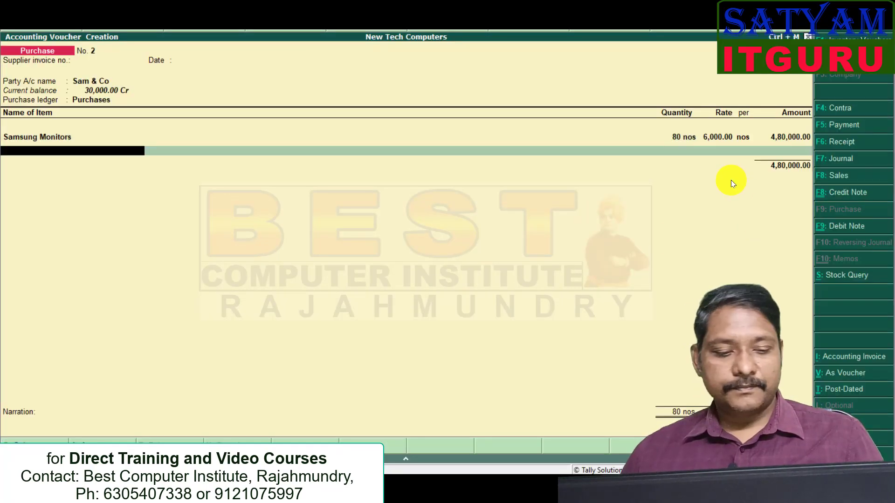
{"action": "key", "text": "alt+Tab"}
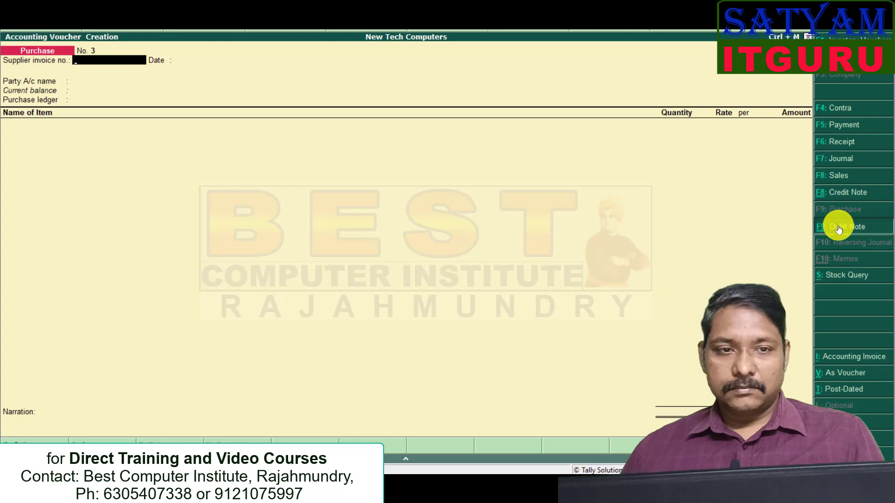
- Start a debit note dated 2-8-2017 with Sam & Co as the party
{"action": "left_click", "coordinate": [835, 222]}
{"action": "left_click", "coordinate": [844, 69]}
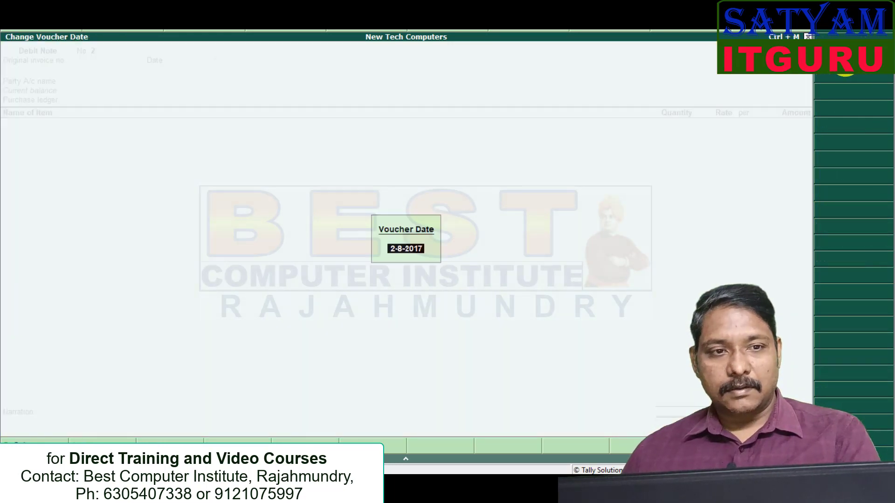
{"action": "key", "text": "Return"}
{"action": "key", "text": "Return"}
{"action": "key", "text": "Return"}
{"action": "type", "text": "sam"}
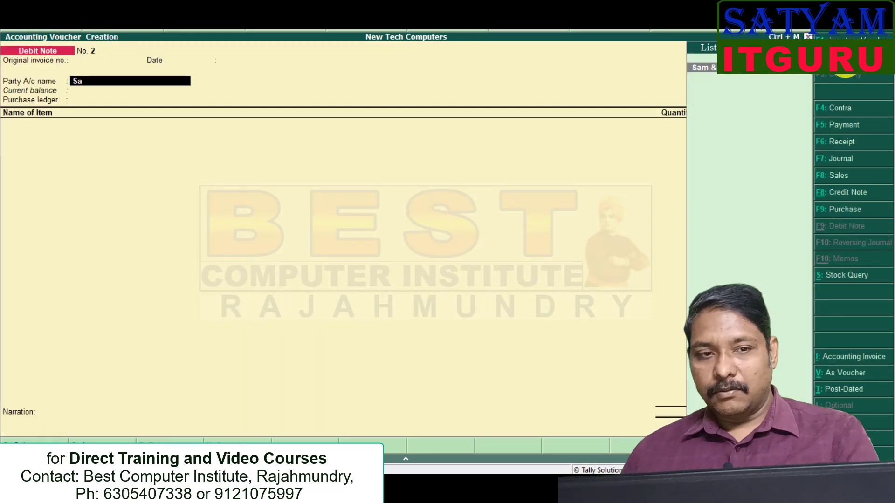
{"action": "key", "text": "Return"}
{"action": "key", "text": "Return"}
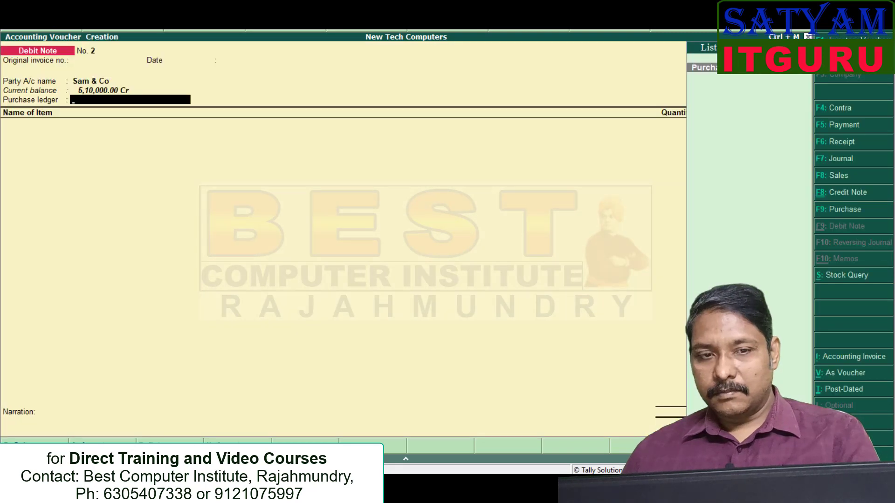
- Return 20 Samsung Monitors at 6,000 each via Purchases, totalling 1,20,000
{"action": "key", "text": "Return"}
{"action": "type", "text": "sa"}
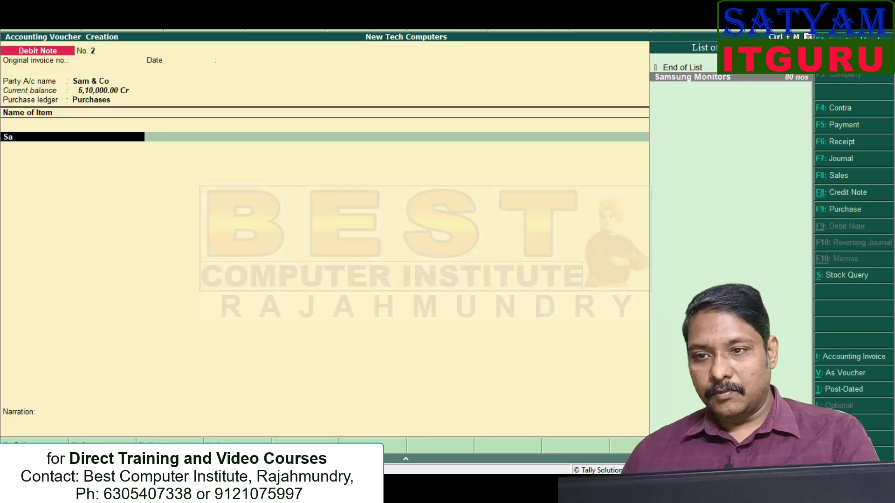
{"action": "key", "text": "Return"}
{"action": "type", "text": "20"}
{"action": "key", "text": "Return"}
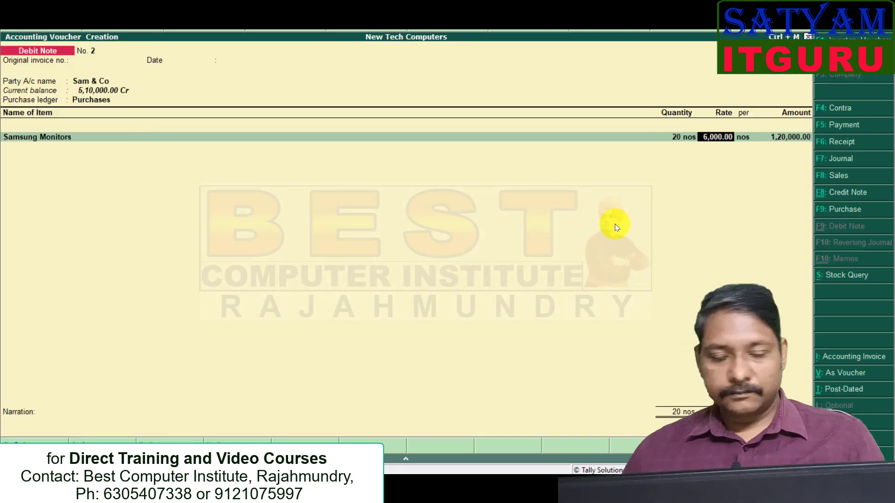
{"action": "key", "text": "alt+Tab"}
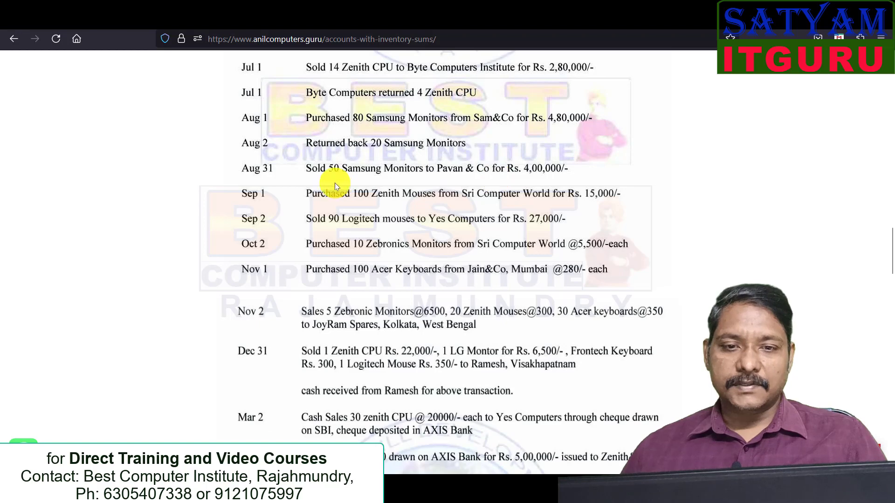
- Set the sales voucher date to 31-8
{"action": "key", "text": "alt+Tab"}
{"action": "key", "text": "F2"}
{"action": "type", "text": "3"}
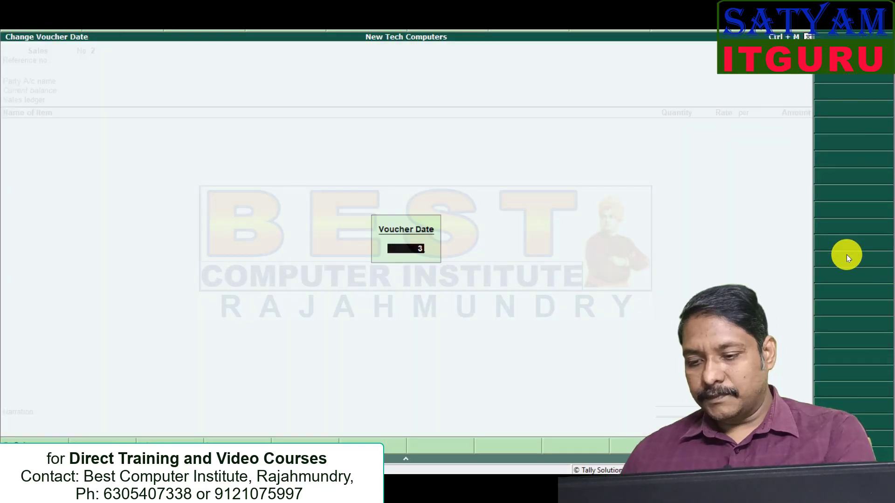
{"action": "type", "text": "1-8"}
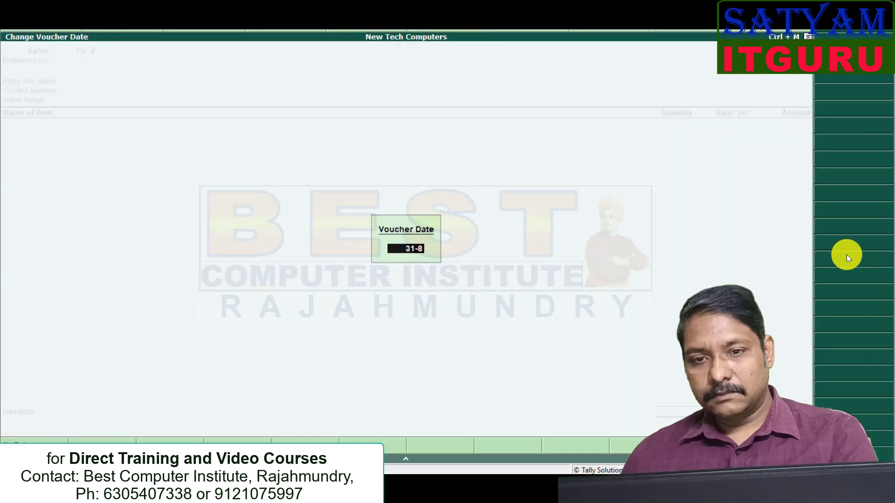
{"action": "key", "text": "Return"}
{"action": "key", "text": "Return"}
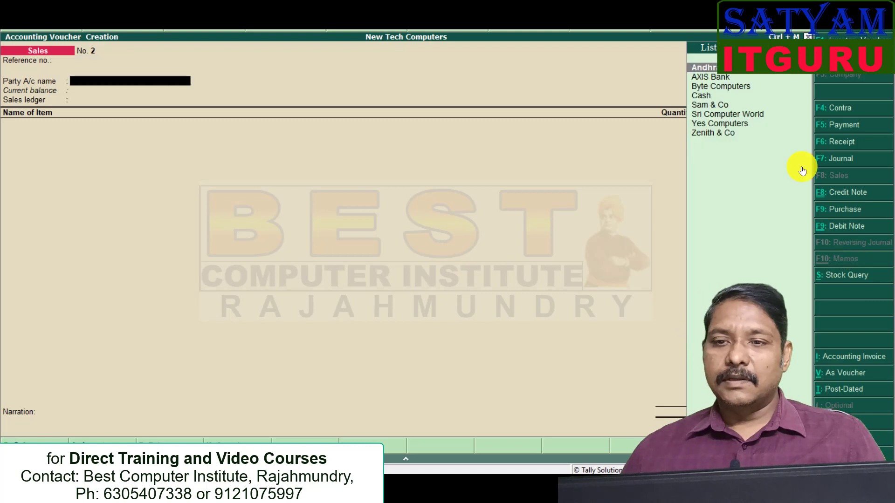
- Create customer ledger Pavan &Co under Sundry Debtors
{"action": "key", "text": "alt+c"}
{"action": "type", "text": "Pavan &Co"}
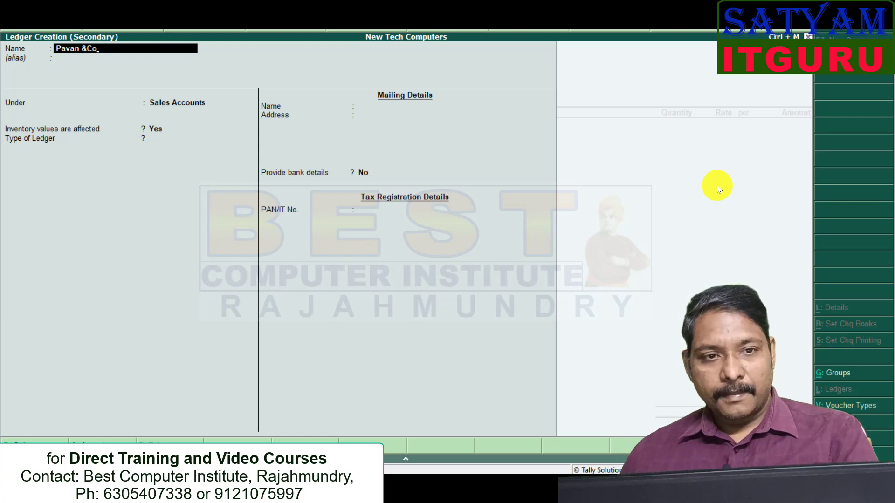
{"action": "key", "text": "Return"}
{"action": "type", "text": "De"}
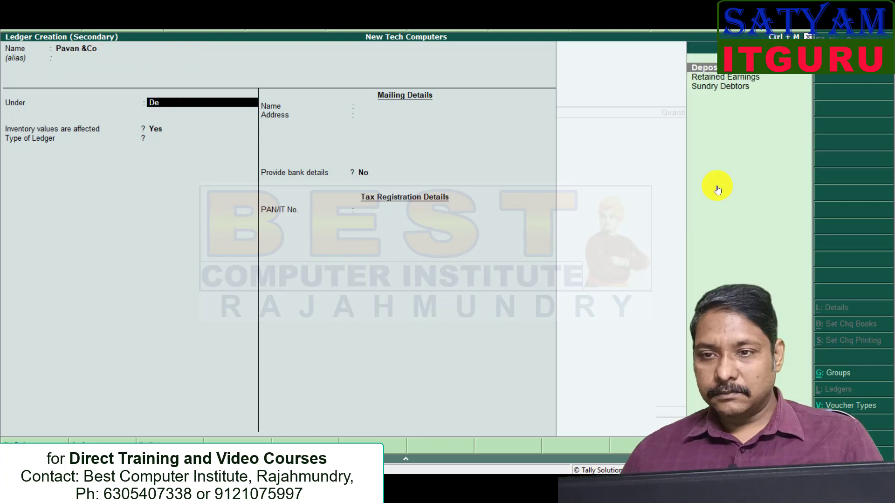
{"action": "left_click", "coordinate": [723, 87]}
{"action": "key", "text": "ctrl+a"}
- Sell 50 Samsung Monitors to Pavan &Co for 4,00,000 through the Sales ledger
{"action": "key", "text": "Return"}
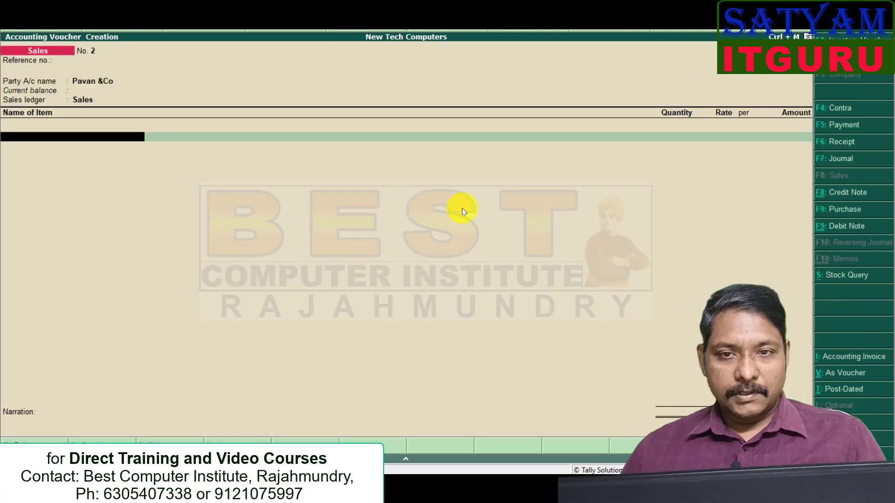
{"action": "type", "text": "Sa"}
{"action": "key", "text": "Return"}
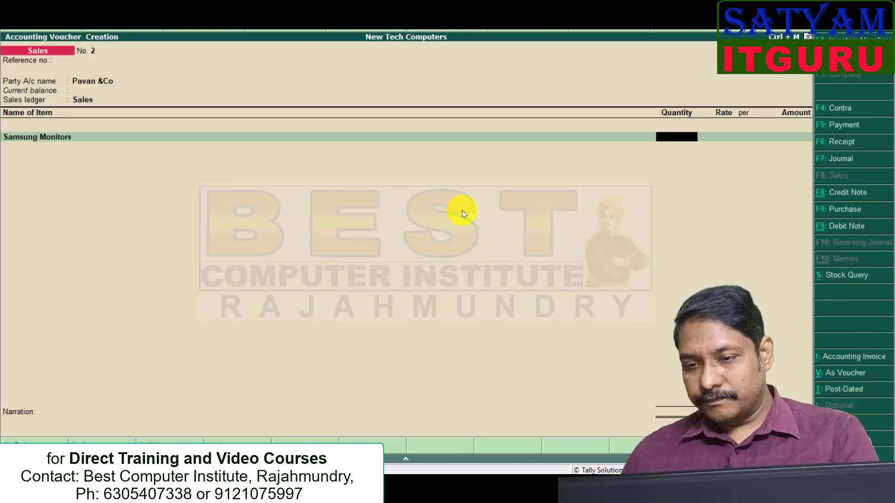
{"action": "type", "text": "50"}
{"action": "key", "text": "Return"}
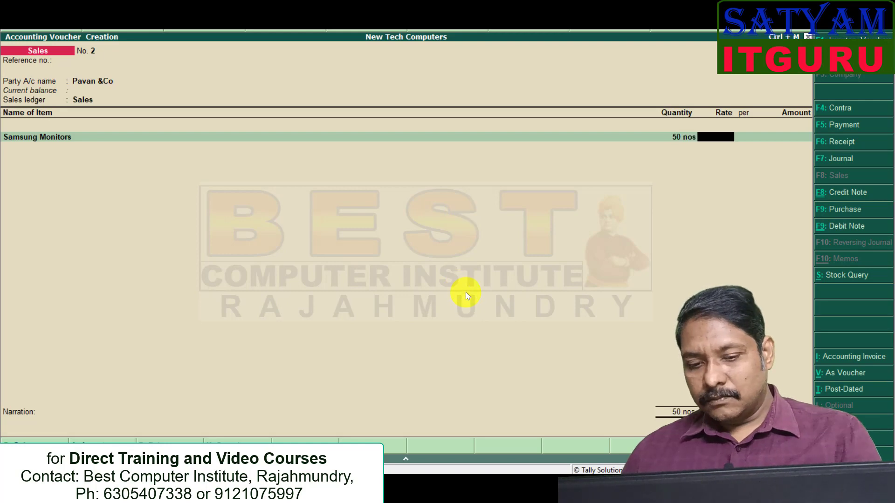
{"action": "key", "text": "Return"}
{"action": "type", "text": "400000"}
{"action": "key", "text": "Return"}
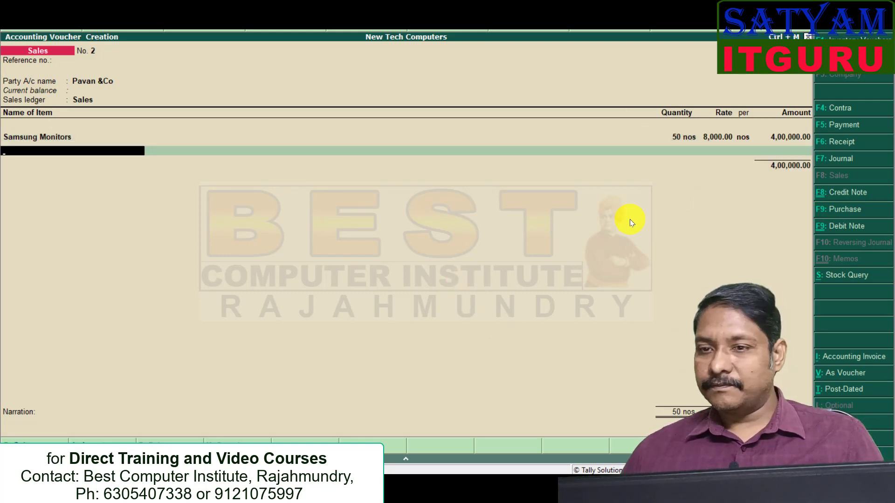
{"action": "key", "text": "alt+Tab"}
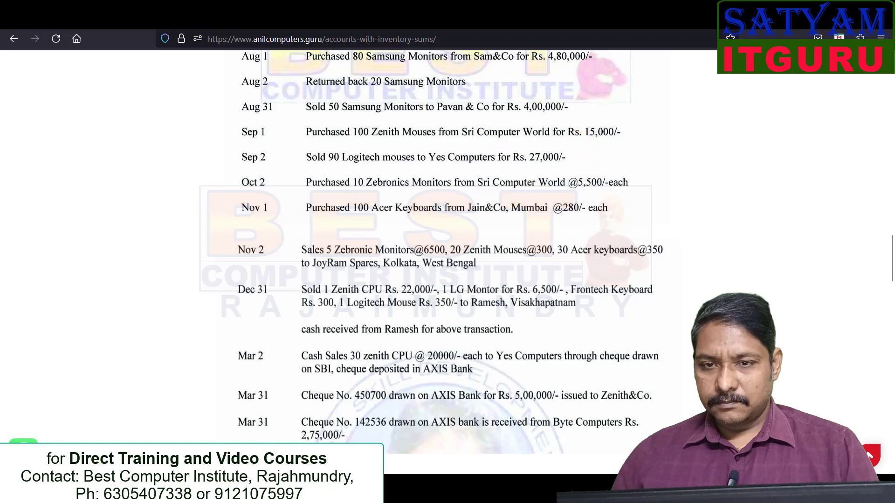
{"action": "key", "text": "alt+Tab"}
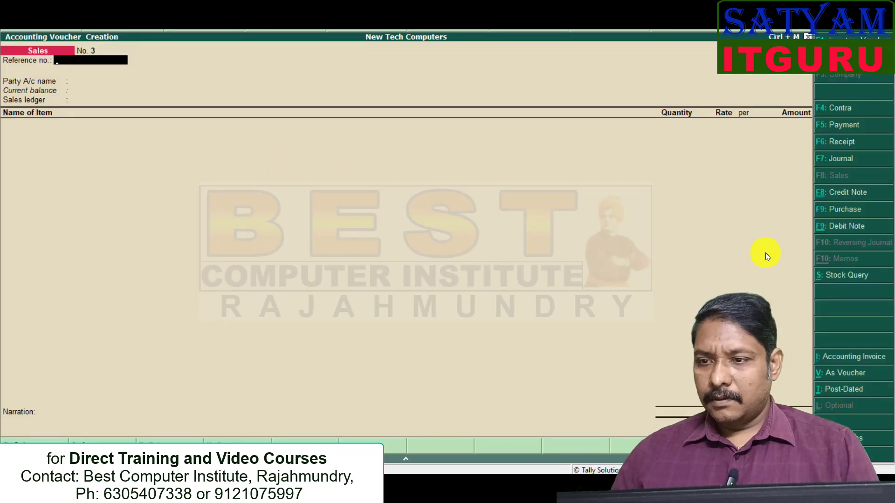
- Start a purchase dated 1-9-2017 from Sri Computer World using the Purchases ledger
{"action": "left_click", "coordinate": [857, 214]}
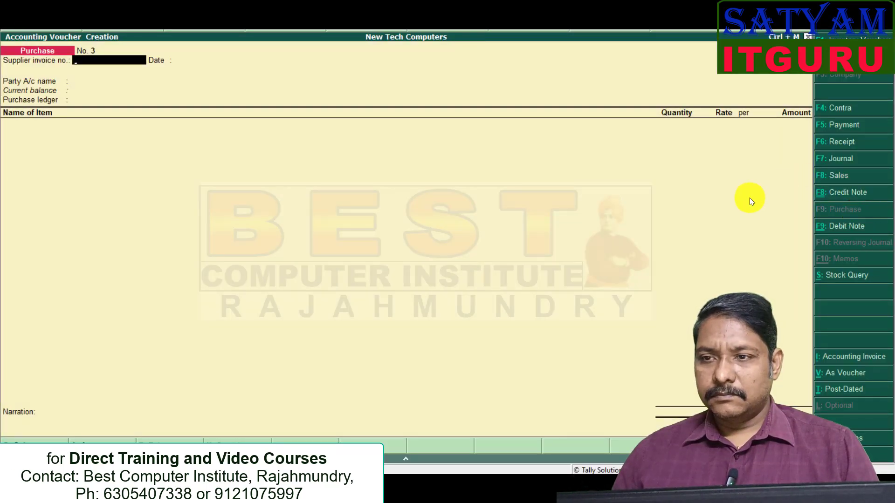
{"action": "key", "text": "F2"}
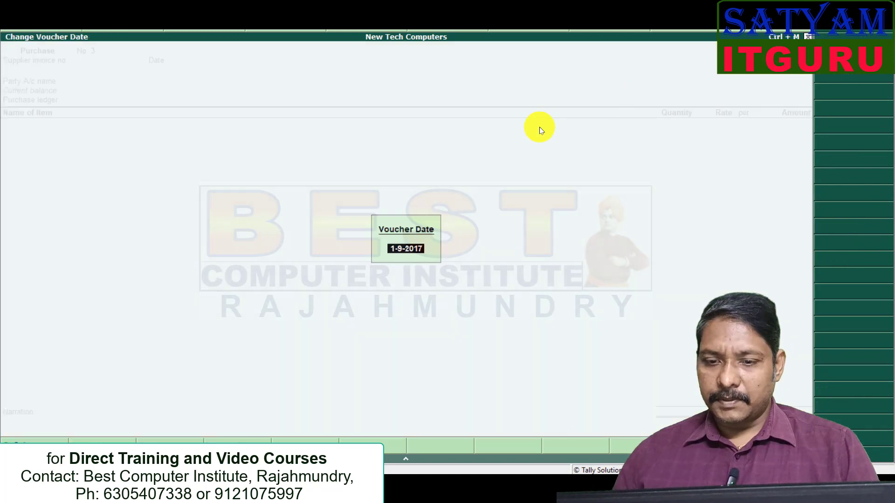
{"action": "key", "text": "Return"}
{"action": "key", "text": "Return"}
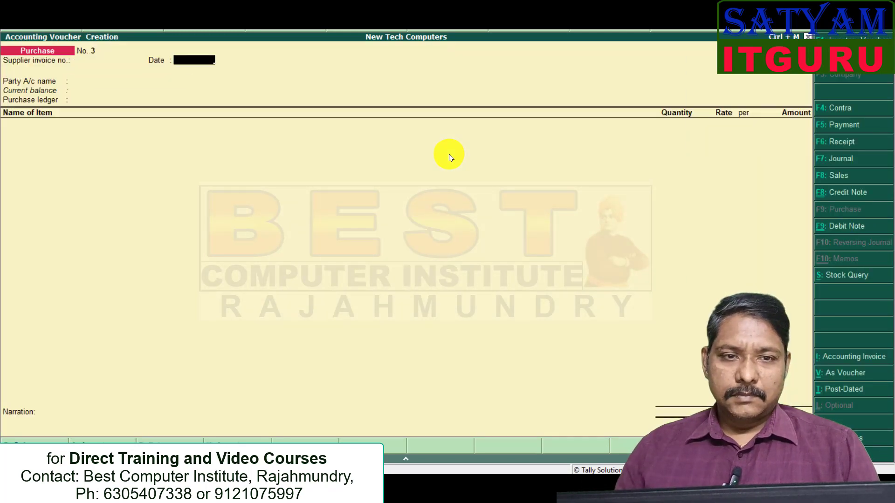
{"action": "key", "text": "Return"}
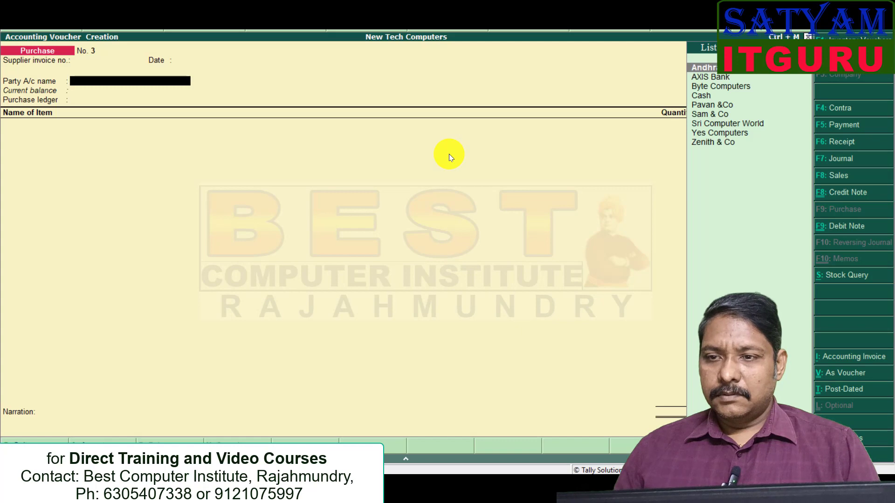
{"action": "key", "text": "Down"}
{"action": "key", "text": "Down"}
{"action": "key", "text": "Down"}
{"action": "key", "text": "Down"}
{"action": "key", "text": "Down"}
{"action": "key", "text": "Return"}
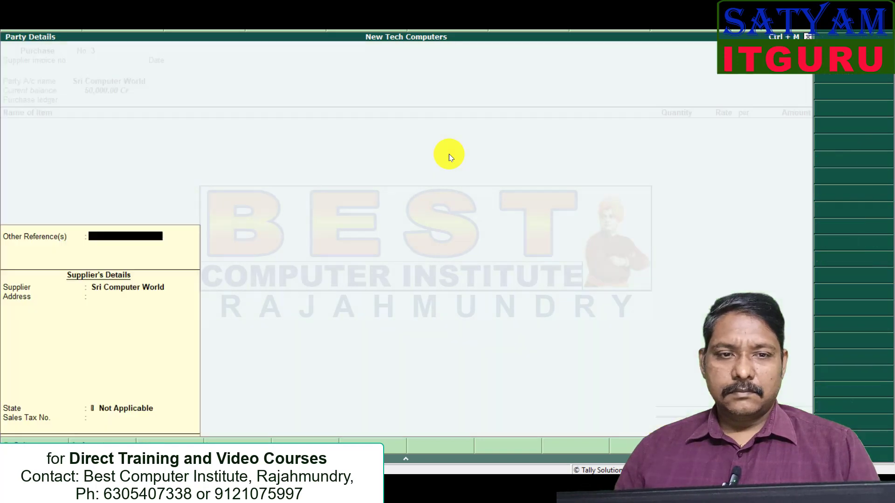
{"action": "key", "text": "Return"}
{"action": "key", "text": "Return"}
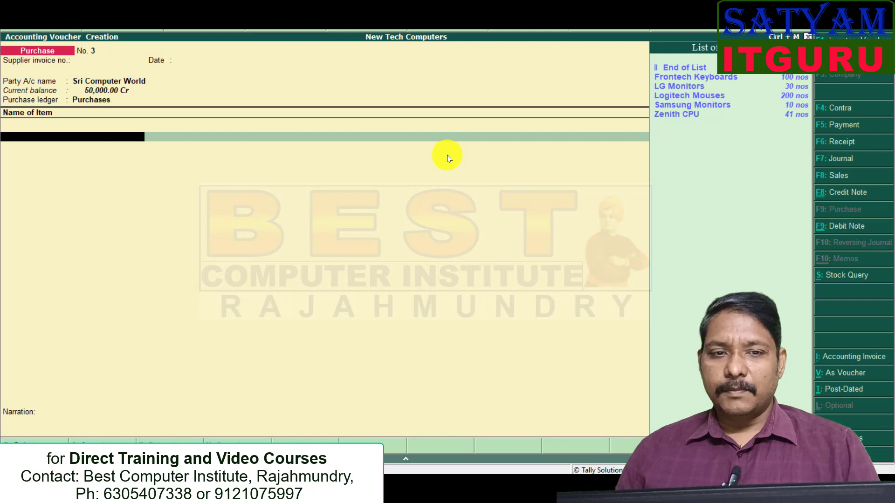
- Create stock item Zenith Mouses in the Mouses group with unit nos
{"action": "key", "text": "alt+c"}
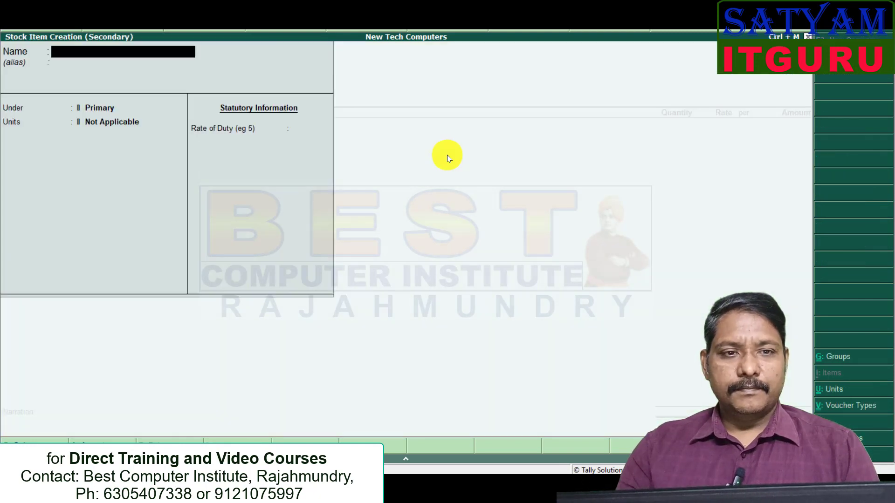
{"action": "type", "text": "Zenith Mouse"}
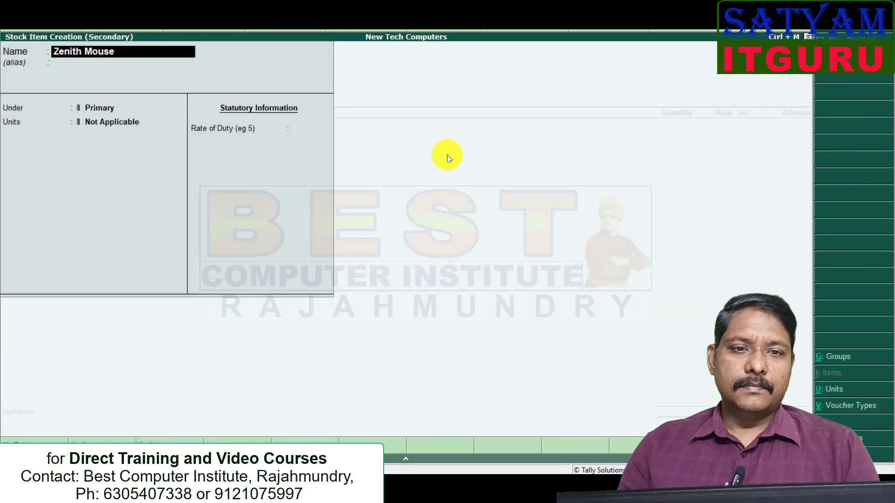
{"action": "type", "text": "s"}
{"action": "key", "text": "Return"}
{"action": "key", "text": "Down"}
{"action": "key", "text": "Down"}
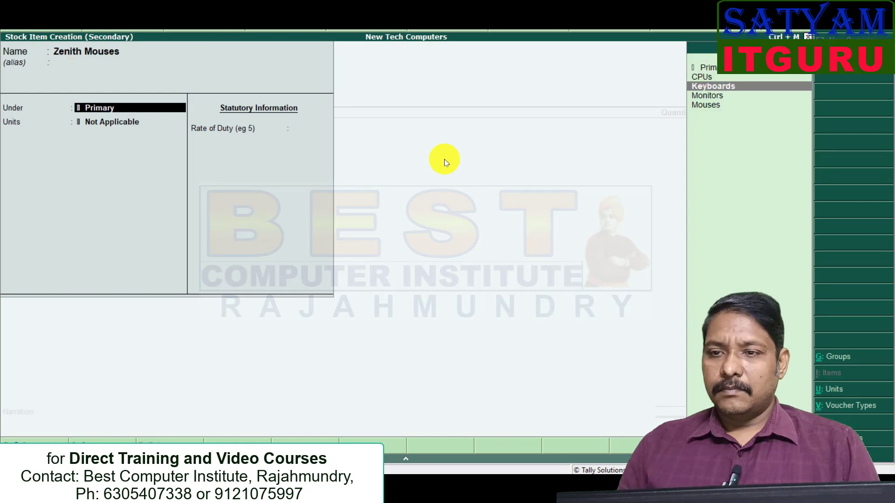
{"action": "key", "text": "Down"}
{"action": "key", "text": "Down"}
{"action": "key", "text": "Return"}
{"action": "key", "text": "Return"}
{"action": "key", "text": "Return"}
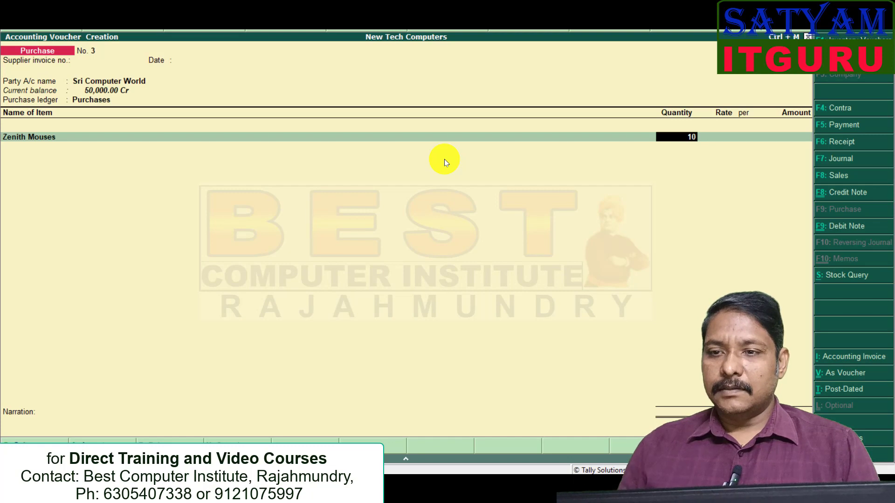
- Enter 100 Zenith Mouses at 150 each, totalling 15,000
{"action": "type", "text": "0"}
{"action": "key", "text": "Return"}
{"action": "key", "text": "alt+Tab"}
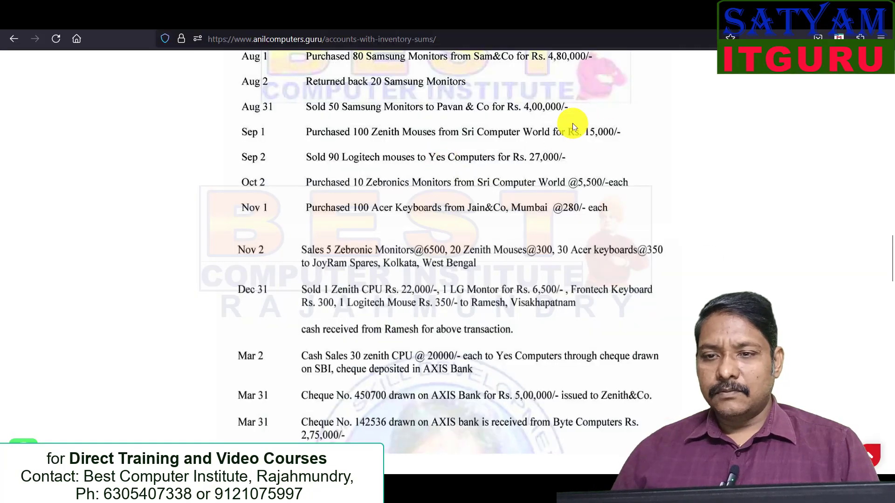
{"action": "key", "text": "alt+Tab"}
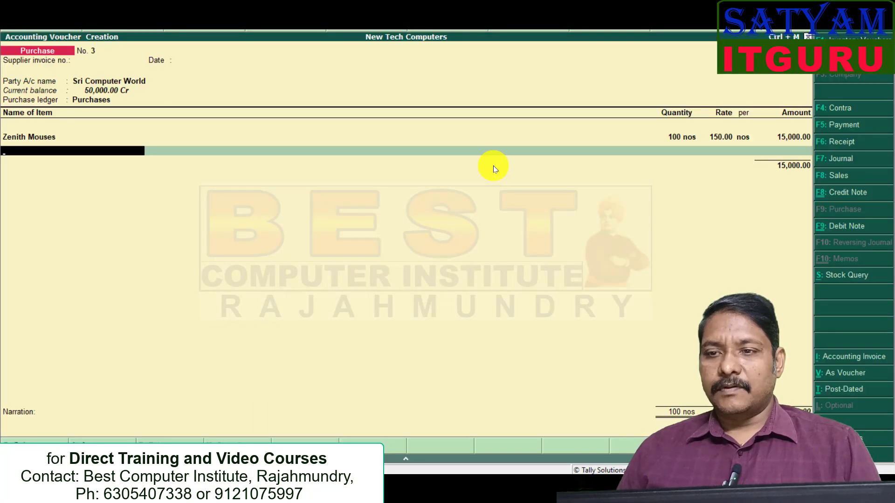
{"action": "key", "text": "alt+Tab"}
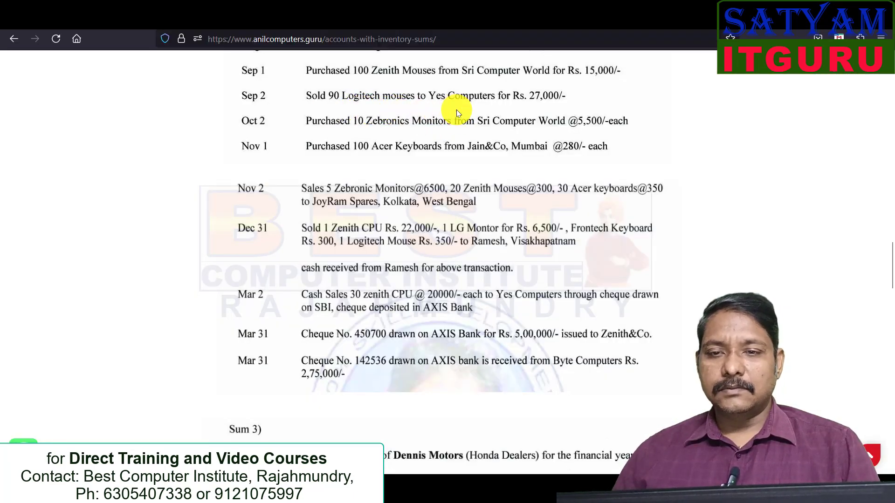
- Start a sales voucher dated 2-9-2017 for Yes Computers with the Sales ledger
{"action": "key", "text": "alt+Tab"}
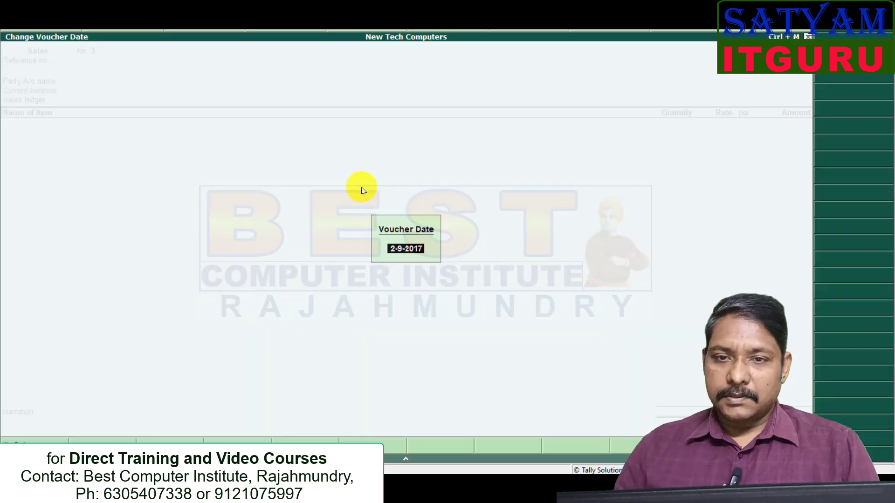
{"action": "key", "text": "Return"}
{"action": "type", "text": "Yes"}
{"action": "key", "text": "Return"}
{"action": "key", "text": "ctrl+a"}
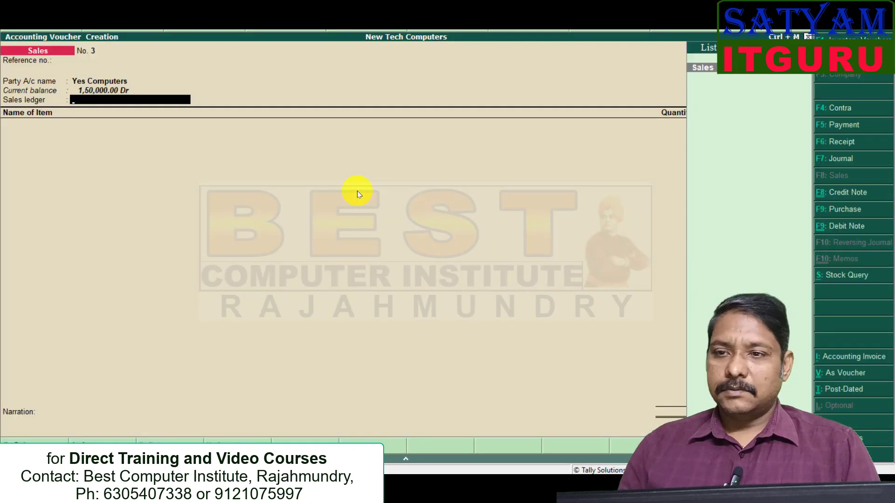
{"action": "key", "text": "Return"}
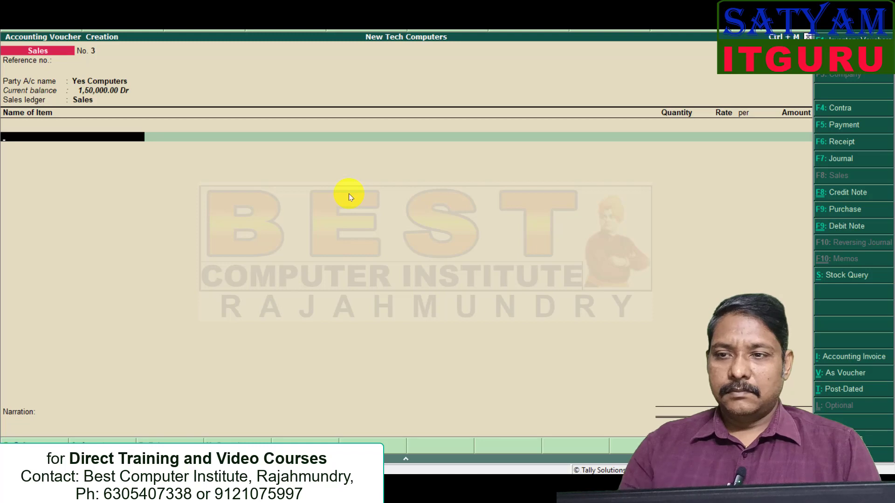
- Sell 90 Logitech Mouses at 300 each, totalling 27,000
{"action": "type", "text": "Lo"}
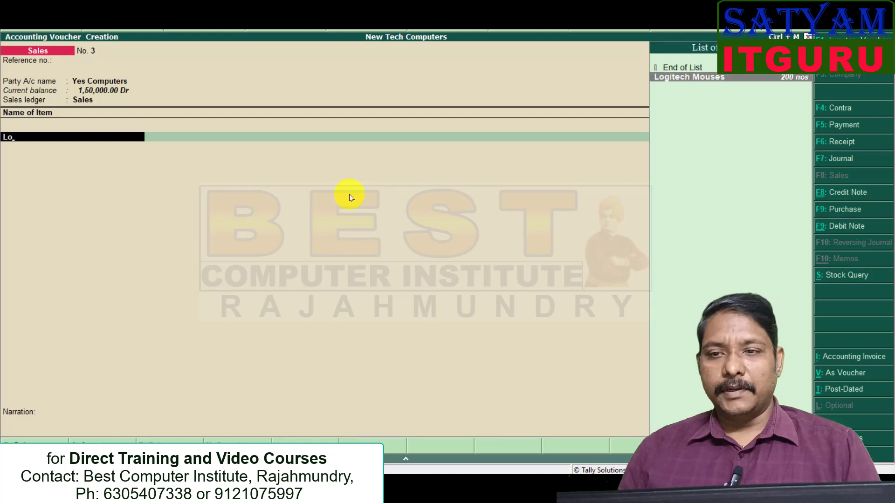
{"action": "key", "text": "Return"}
{"action": "type", "text": "90"}
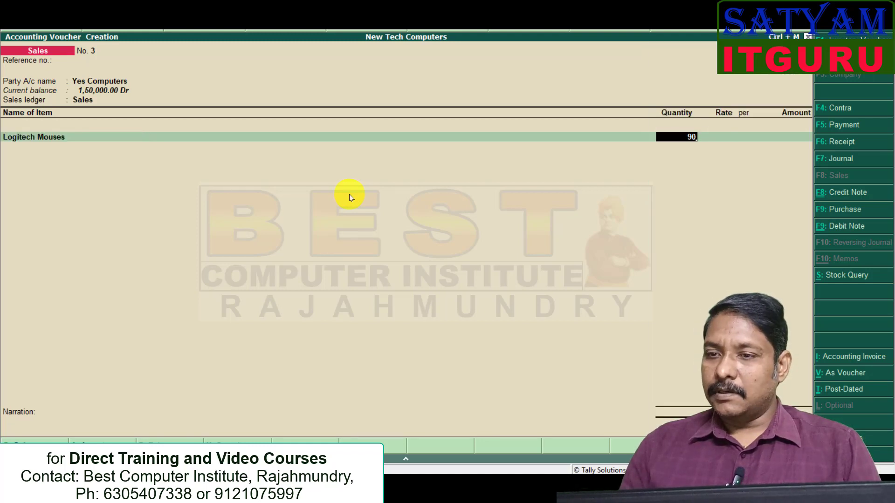
{"action": "key", "text": "Return"}
{"action": "key", "text": "Return"}
{"action": "type", "text": "27000"}
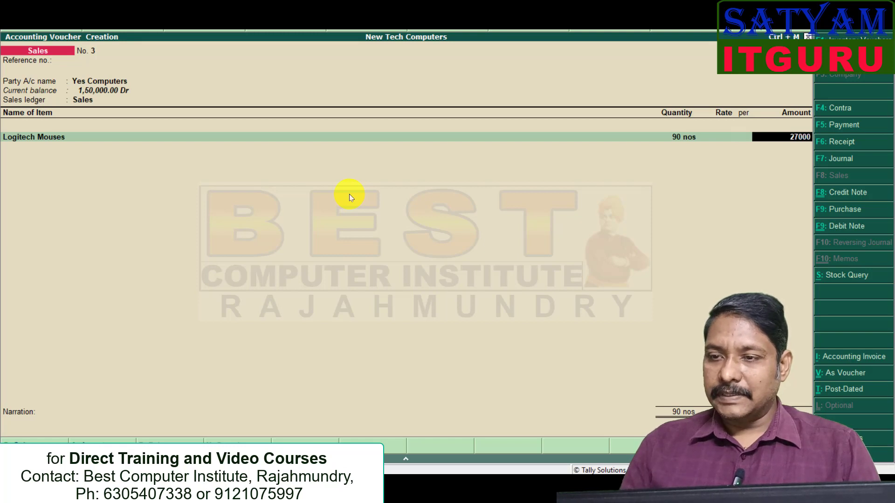
{"action": "key", "text": "Return"}
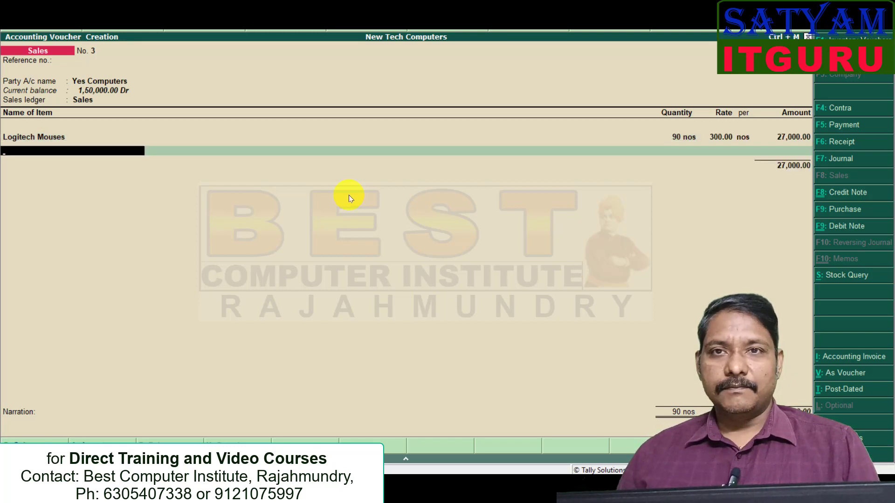
{"action": "key", "text": "alt+Tab"}
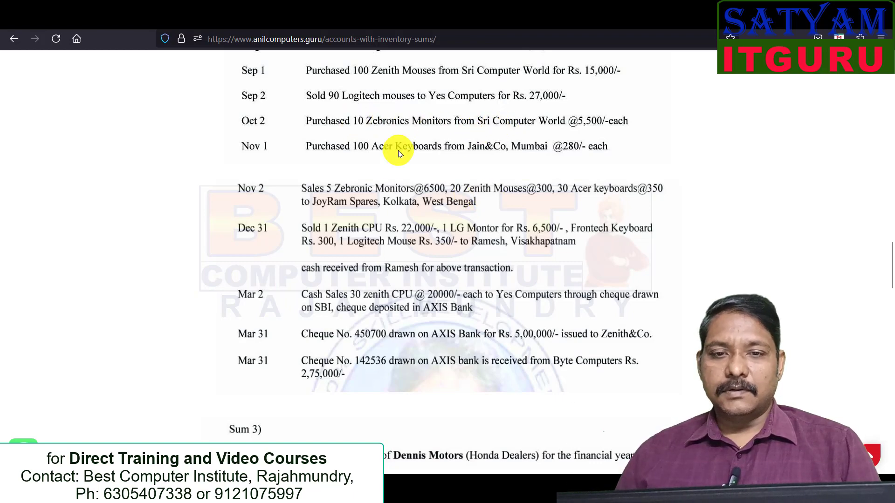
- Start a purchase dated 2-10 from Sri Computer World
{"action": "key", "text": "alt+Tab"}
{"action": "key", "text": "F2"}
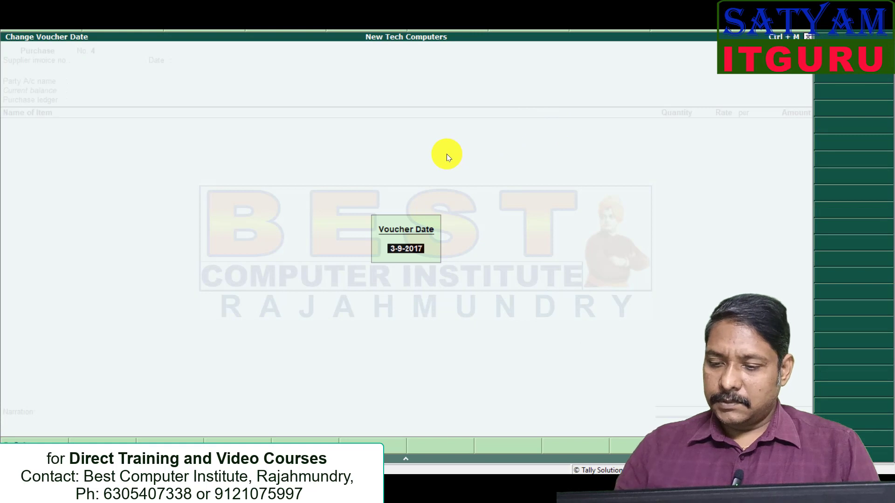
{"action": "type", "text": "2-10"}
{"action": "key", "text": "Return"}
{"action": "key", "text": "Return"}
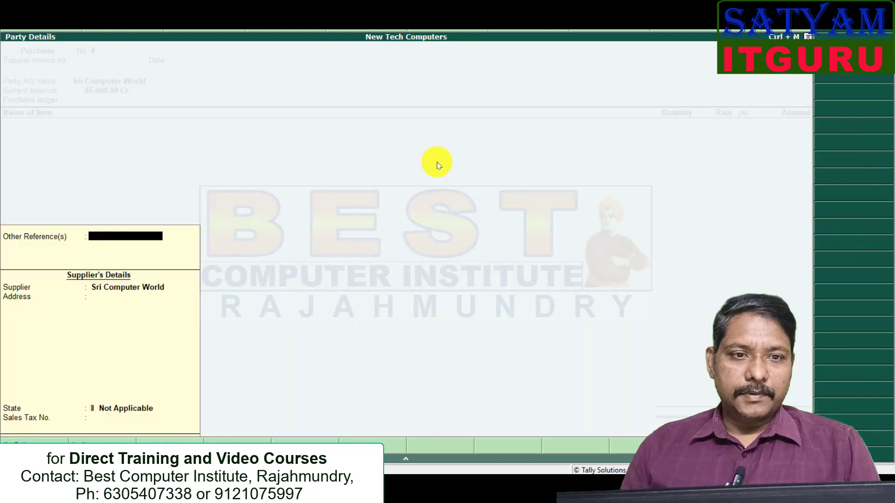
{"action": "key", "text": "Return"}
{"action": "key", "text": "Return"}
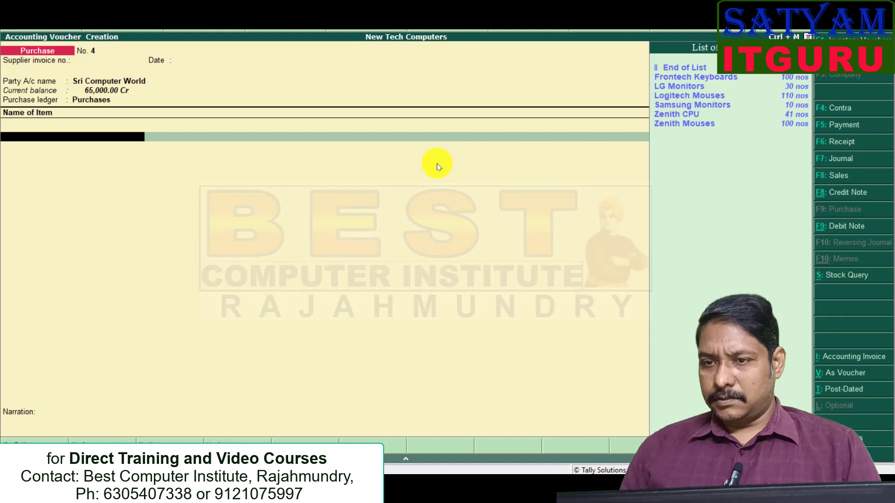
- Create stock item Zebronics Monitors under Monitors with unit nos
{"action": "key", "text": "alt+c"}
{"action": "type", "text": "Zee"}
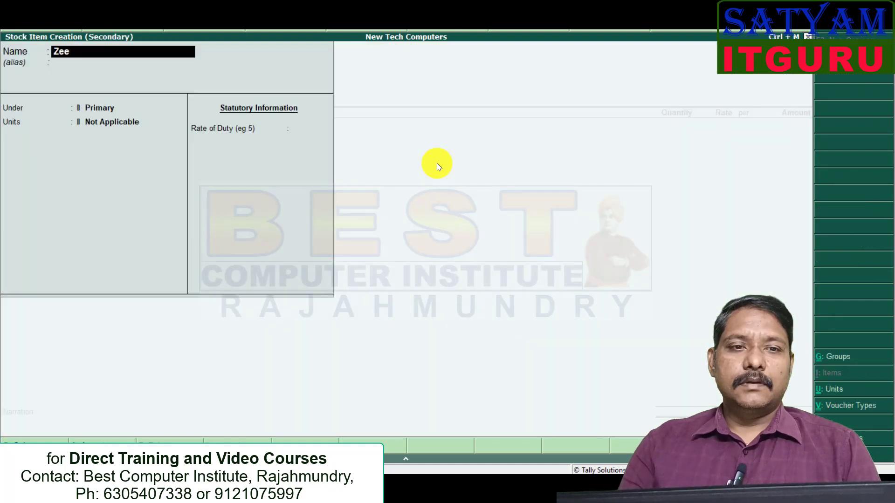
{"action": "key", "text": "BackSpace"}
{"action": "type", "text": "bronics Mon"}
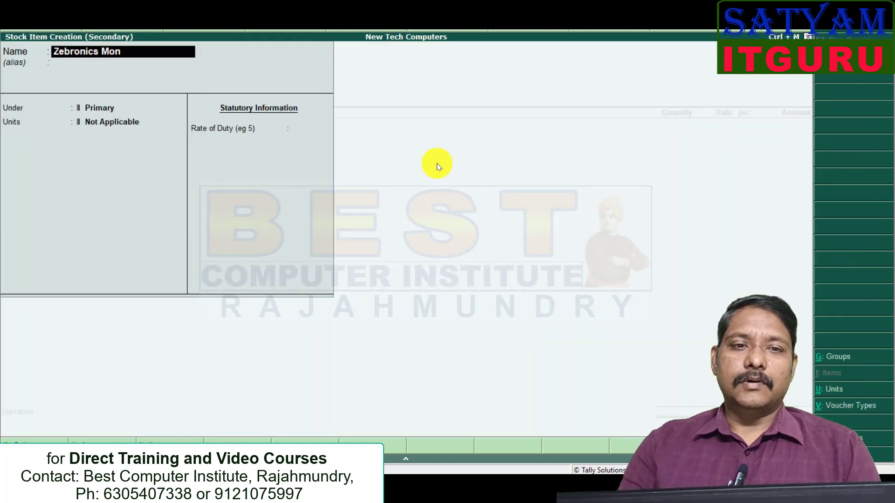
{"action": "type", "text": "ito"}
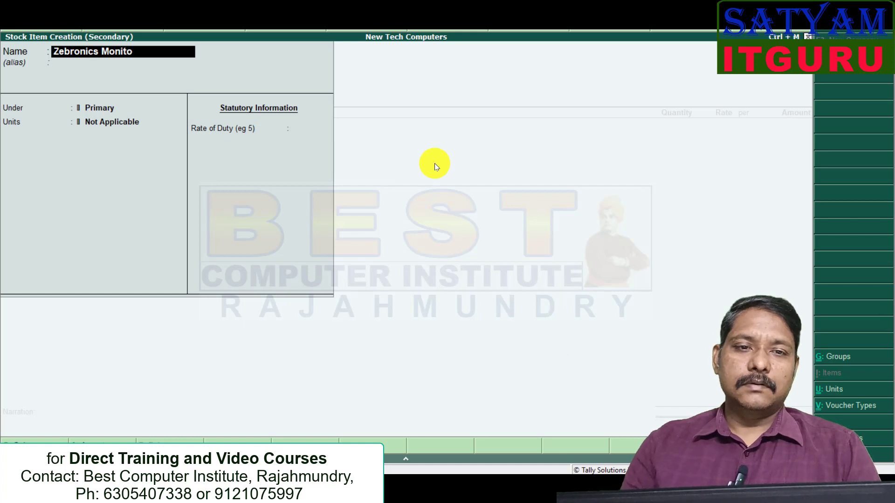
{"action": "type", "text": "rs"}
{"action": "key", "text": "Return"}
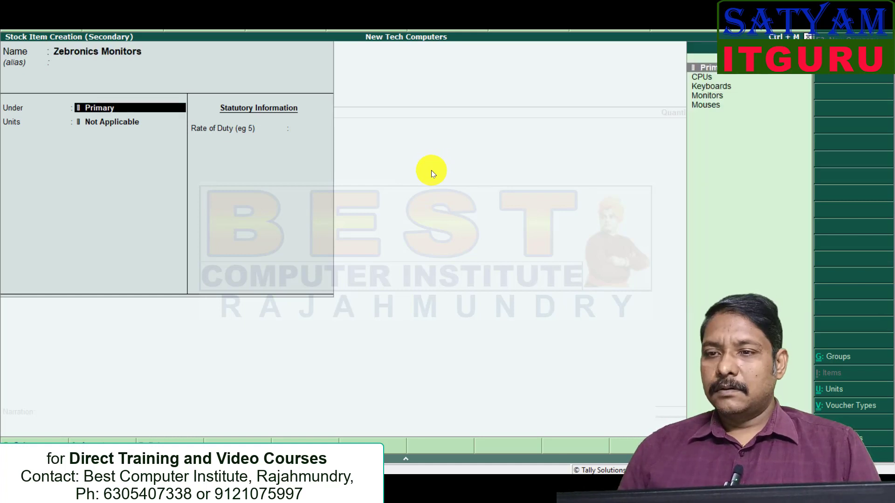
{"action": "key", "text": "Down"}
{"action": "key", "text": "Down"}
{"action": "key", "text": "Down"}
{"action": "key", "text": "Return"}
{"action": "key", "text": "Down"}
{"action": "key", "text": "Return"}
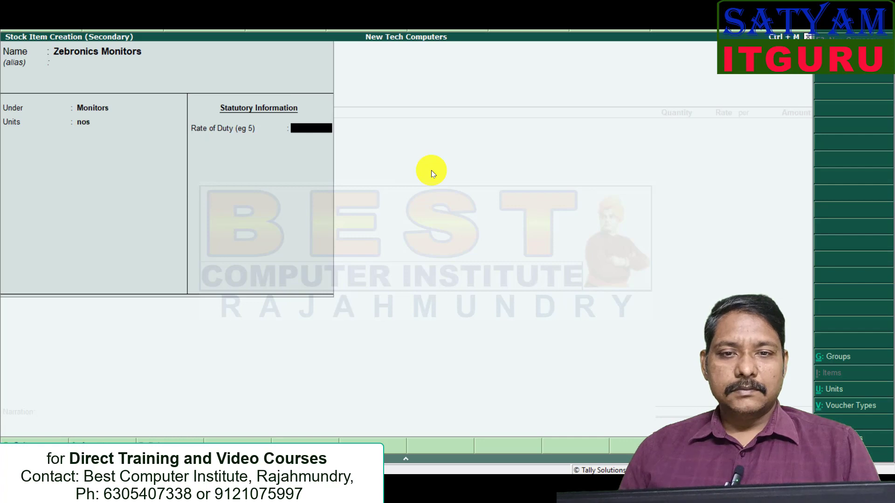
- Enter 10 Zebronics Monitors at 5,500 each, totalling 55,000
{"action": "key", "text": "alt+Tab"}
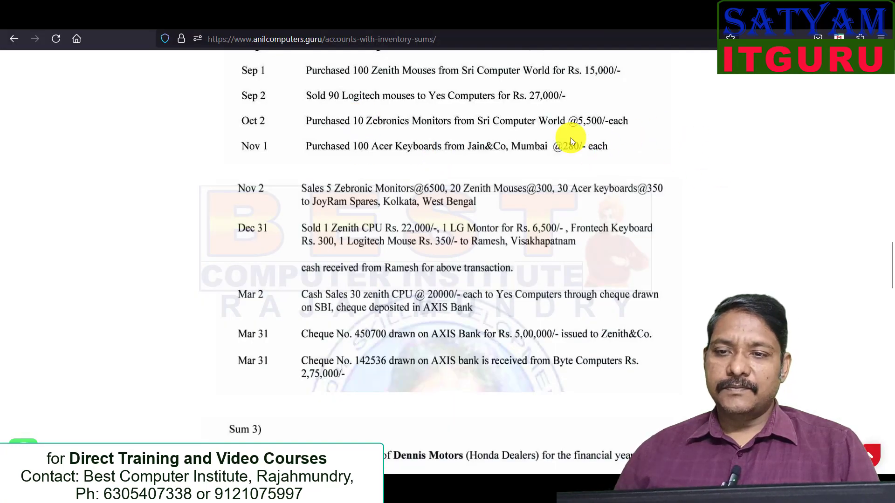
{"action": "key", "text": "alt+Tab"}
{"action": "type", "text": "10"}
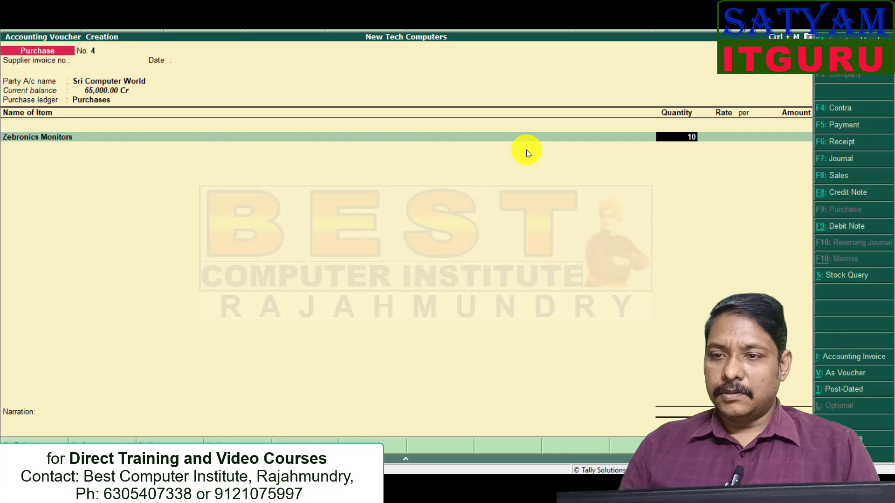
{"action": "key", "text": "Return"}
{"action": "type", "text": "5500"}
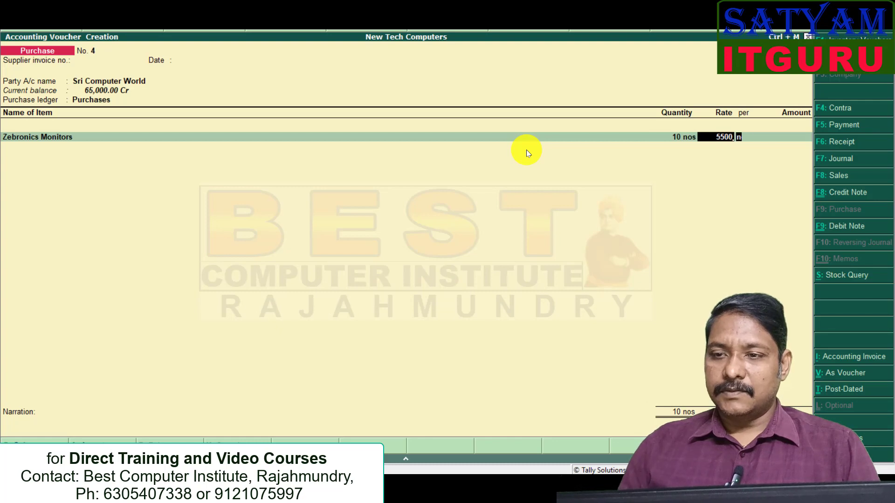
{"action": "key", "text": "Return"}
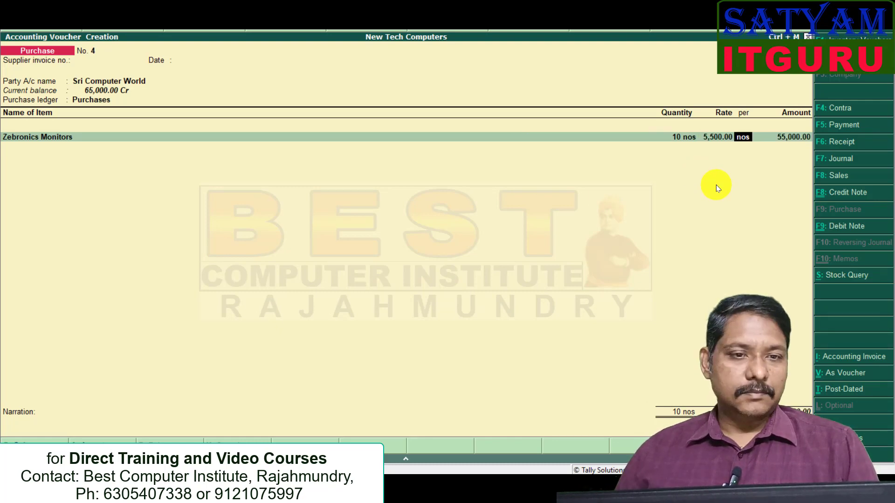
{"action": "key", "text": "Return"}
{"action": "key", "text": "alt+Tab"}
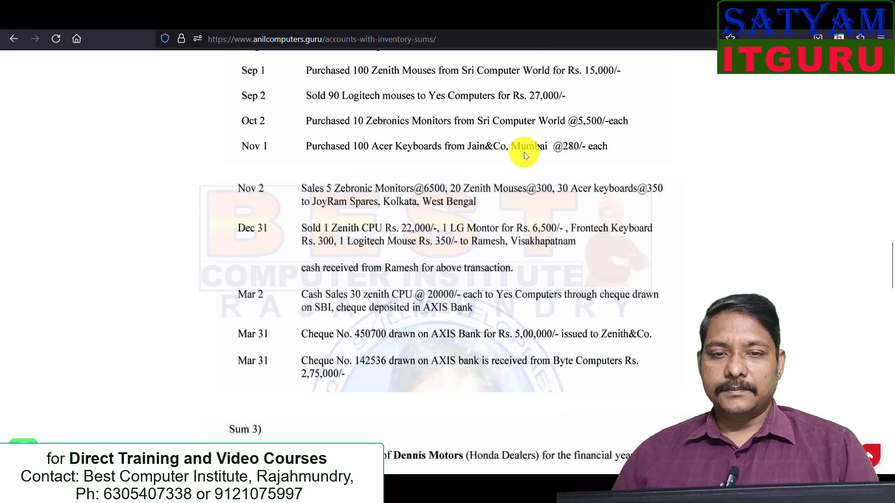
- Date the purchase 14 and create ledger Jain & Co under Sundry Creditors
{"action": "key", "text": "alt+Tab"}
{"action": "type", "text": "14"}
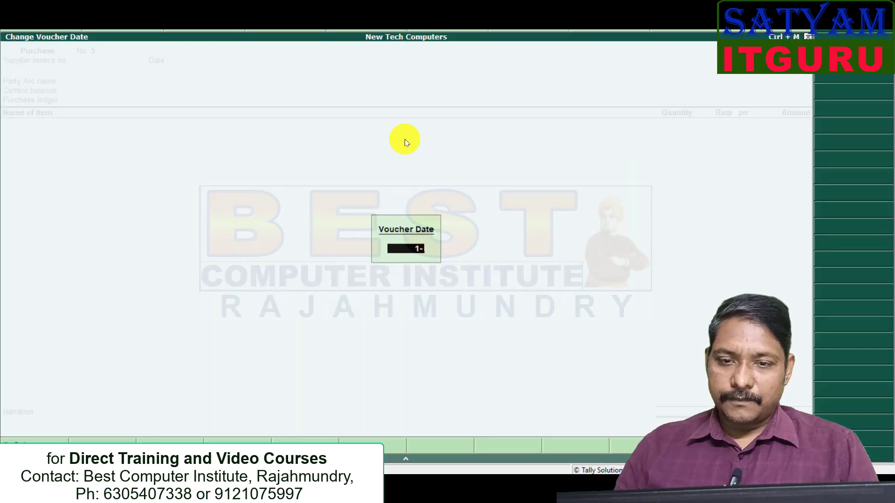
{"action": "key", "text": "Return"}
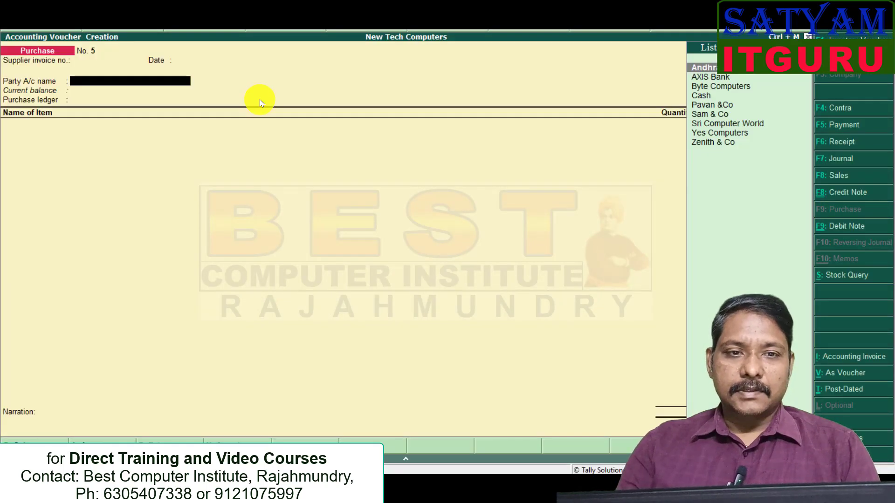
{"action": "key", "text": "alt+c"}
{"action": "type", "text": "Jain & Co"}
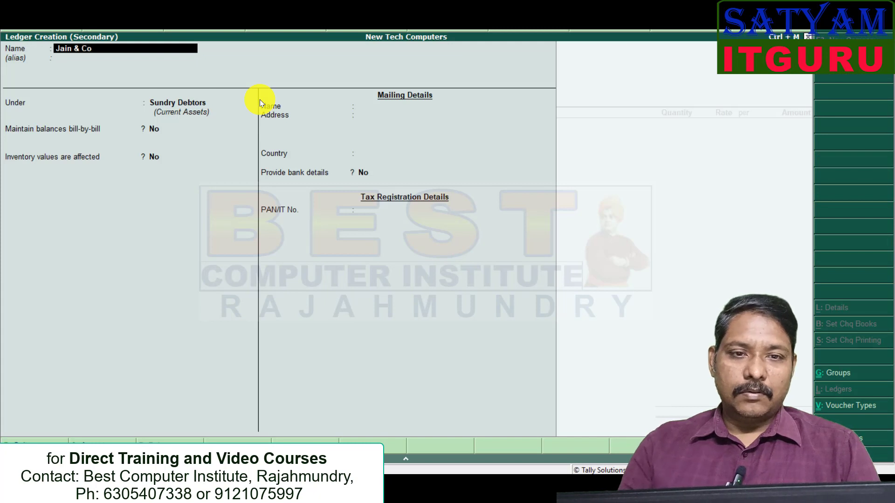
{"action": "key", "text": "Return"}
{"action": "key", "text": "Return"}
{"action": "type", "text": "Cre"}
{"action": "key", "text": "Return"}
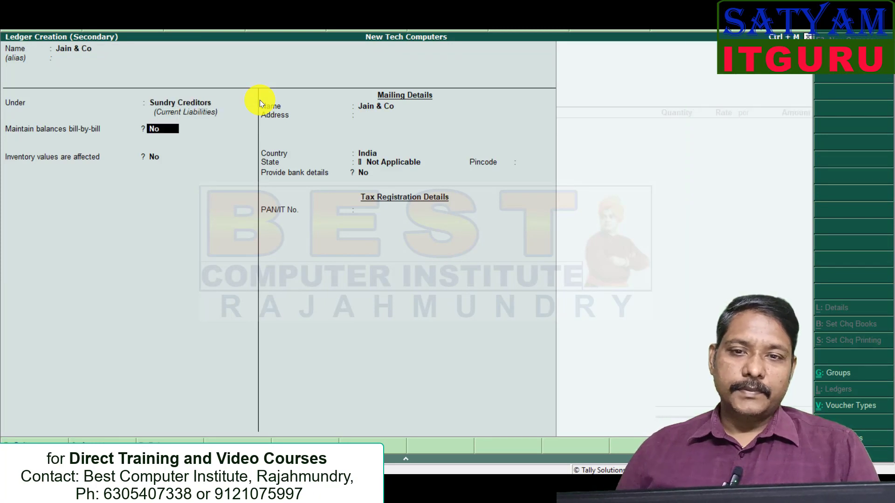
- Give Jain & Co the address Mumbai and save the ledger
{"action": "left_click", "coordinate": [366, 118]}
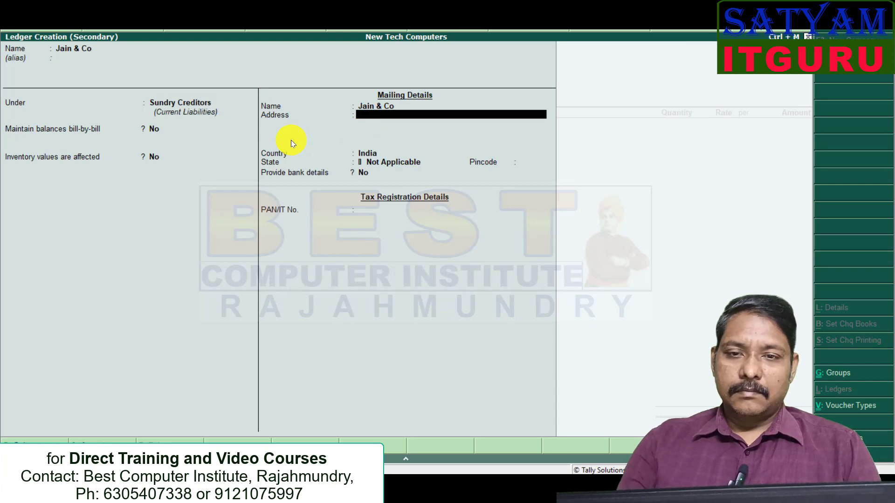
{"action": "type", "text": "Mumbai"}
{"action": "key", "text": "Return"}
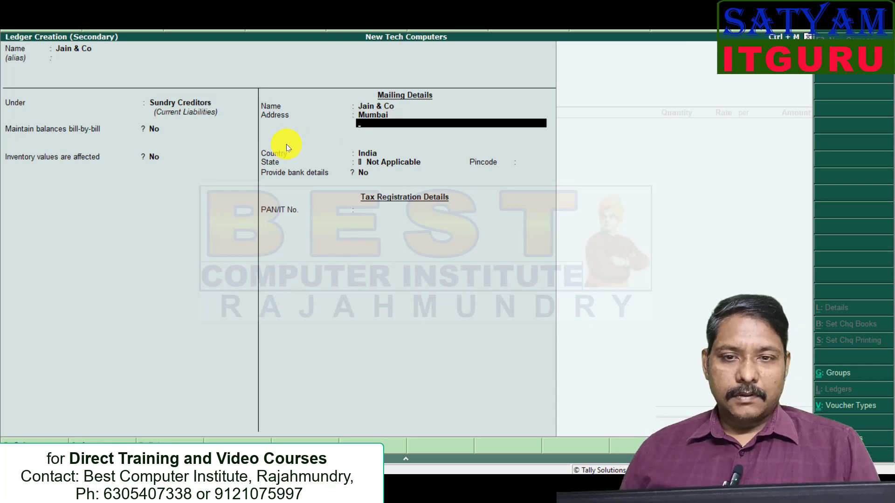
{"action": "key", "text": "ctrl+a"}
{"action": "key", "text": "ctrl+a"}
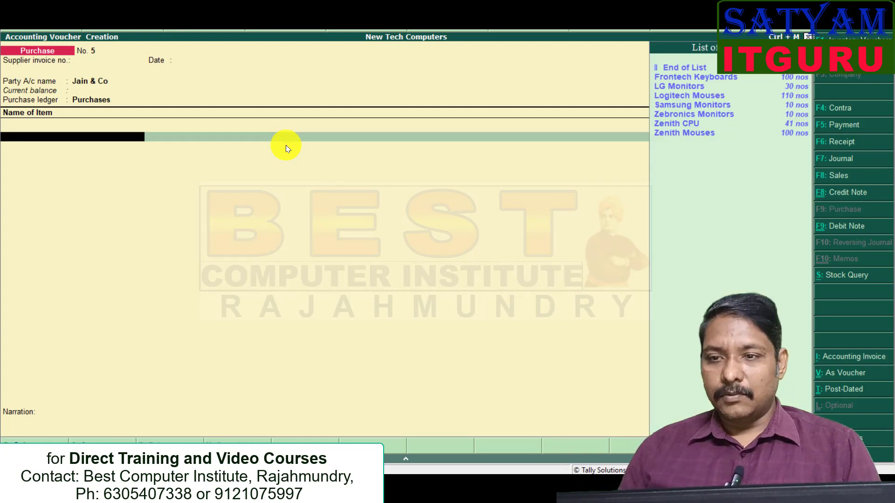
- Create stock item Acer Keyboards under Keyboards with unit nos
{"action": "key", "text": "alt+c"}
{"action": "type", "text": "Acer"}
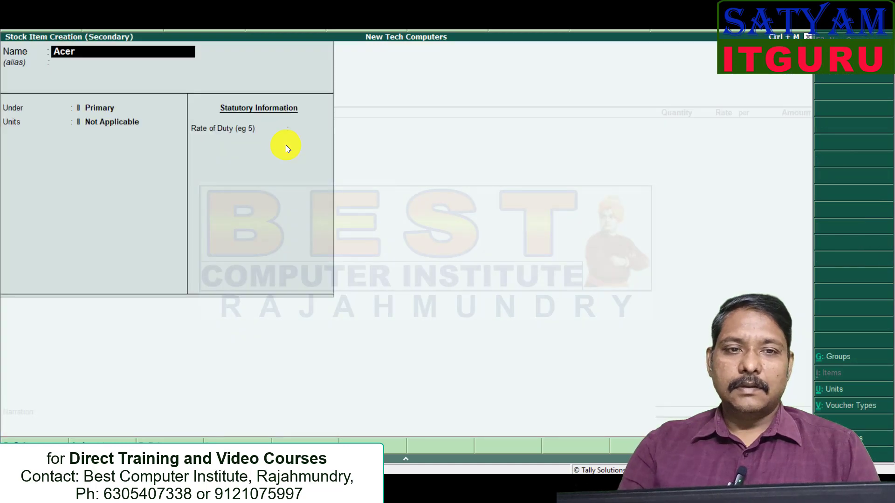
{"action": "type", "text": " Keyboards"}
{"action": "key", "text": "Return"}
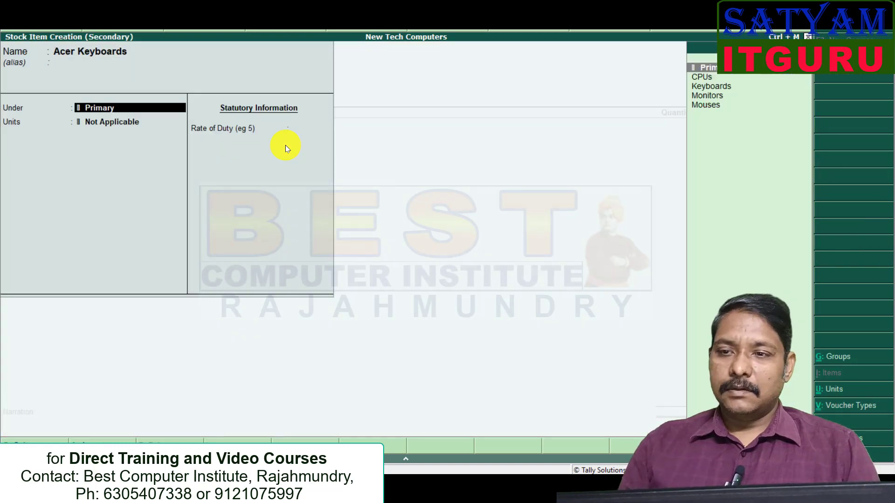
{"action": "key", "text": "Down"}
{"action": "key", "text": "Down"}
{"action": "key", "text": "Return"}
{"action": "key", "text": "Return"}
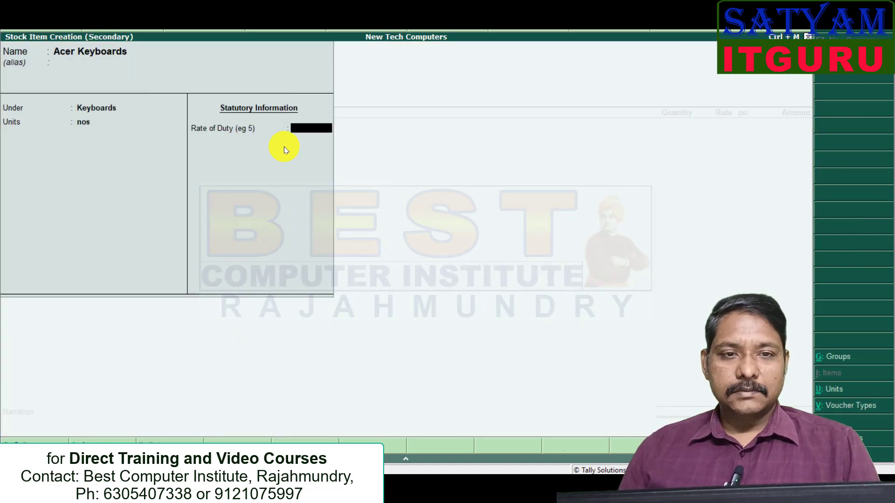
{"action": "key", "text": "alt+Tab"}
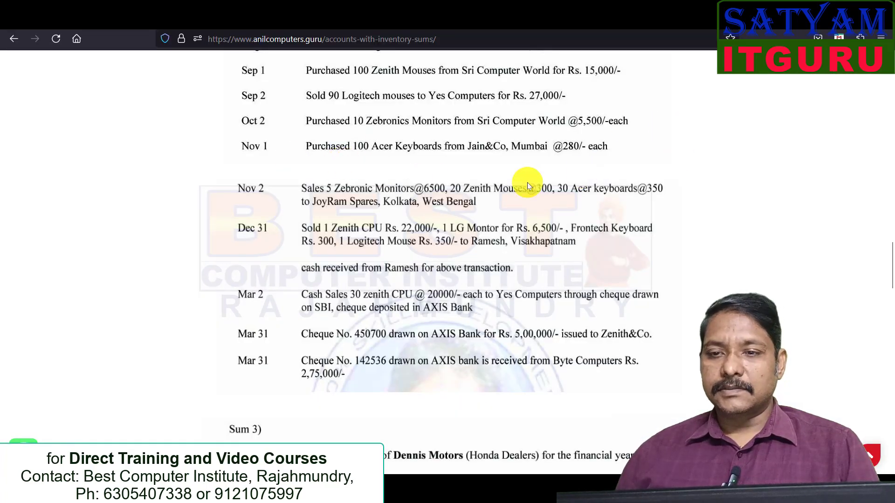
- Enter 100 Acer Keyboards at 280 and save the purchase totalling 28,000
{"action": "key", "text": "alt+Tab"}
{"action": "type", "text": "100"}
{"action": "key", "text": "Return"}
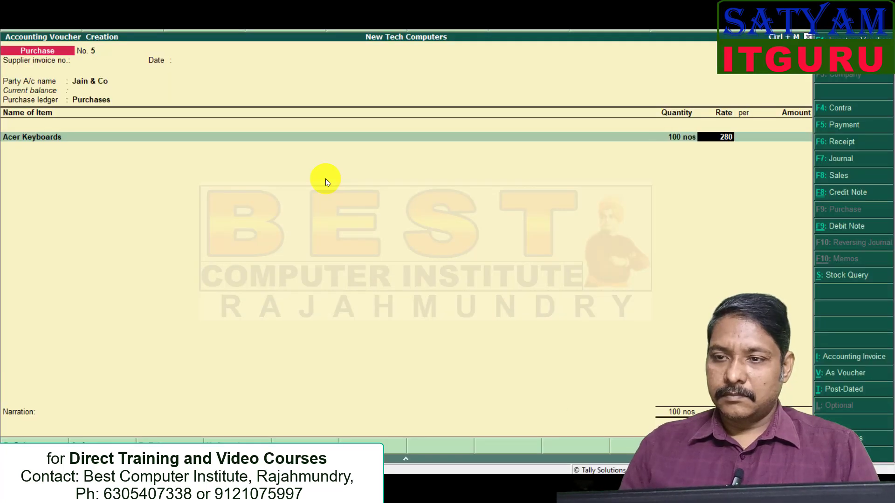
{"action": "key", "text": "Return"}
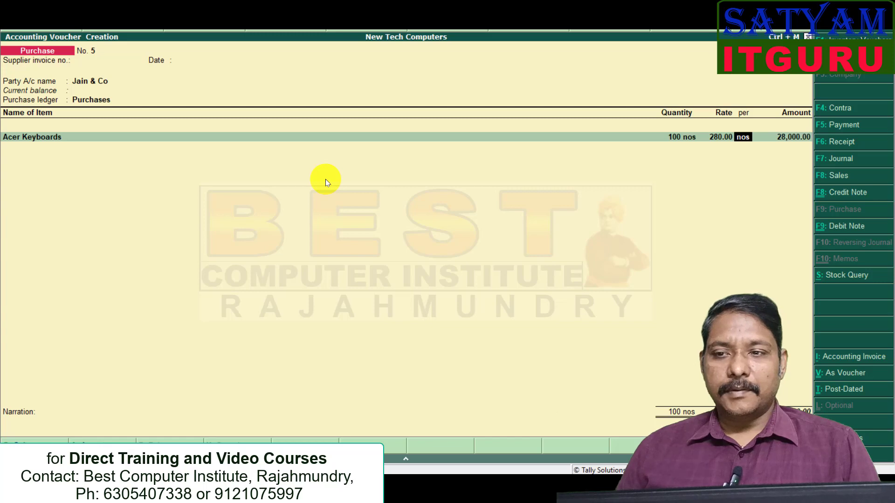
{"action": "key", "text": "alt+Tab"}
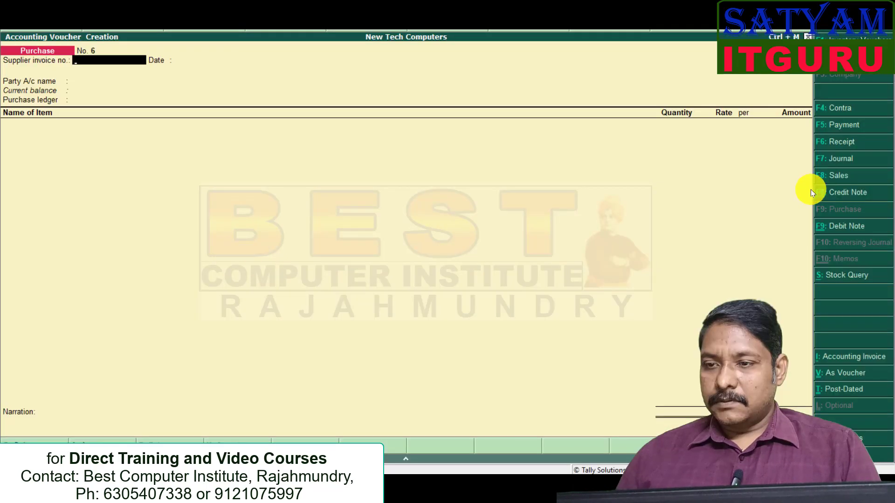
- Begin Sales voucher 4 and confirm its date
{"action": "left_click", "coordinate": [830, 176]}
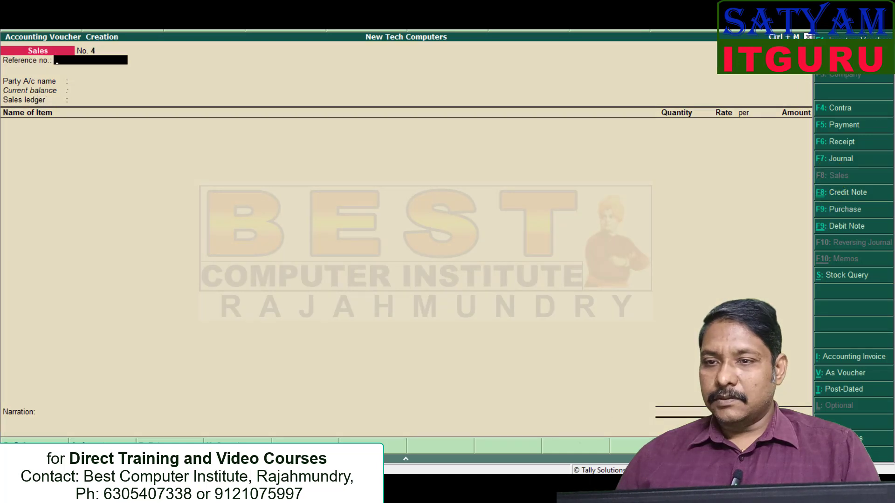
{"action": "key", "text": "F2"}
{"action": "key", "text": "Return"}
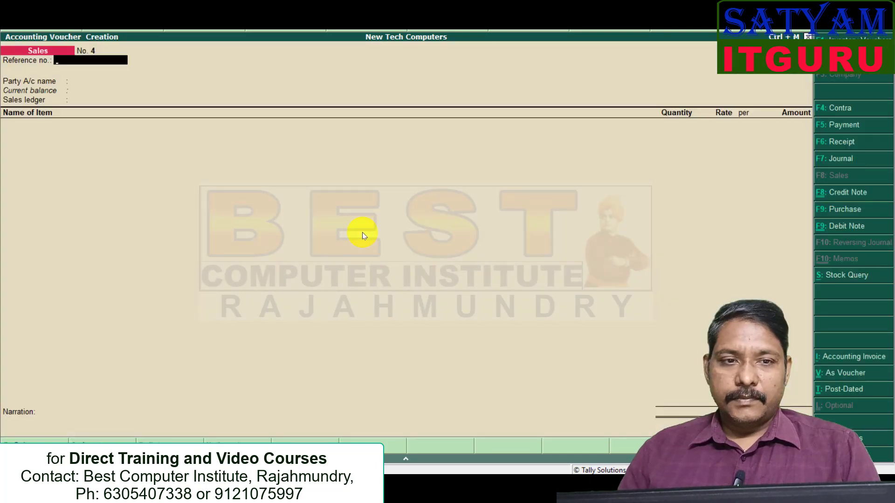
{"action": "key", "text": "Return"}
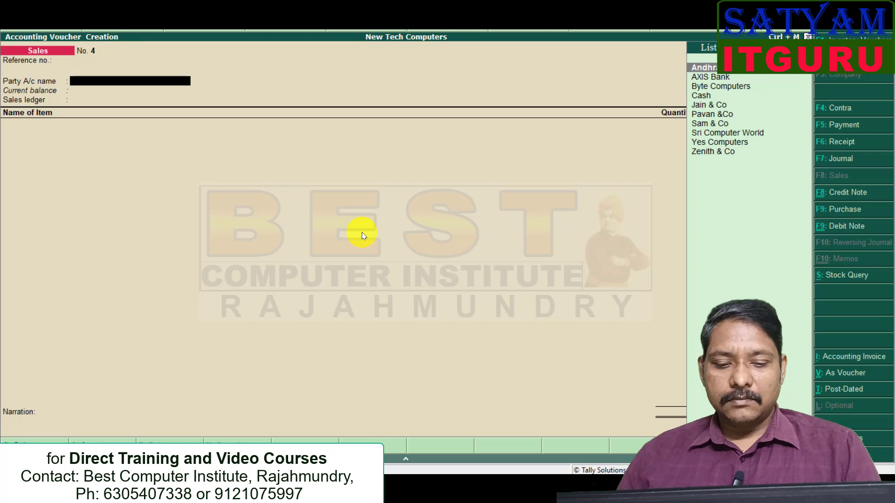
- Create customer ledger Joyram Spares under Sundry Debtors
{"action": "type", "text": "J"}
{"action": "key", "text": "alt+c"}
{"action": "type", "text": "oyra"}
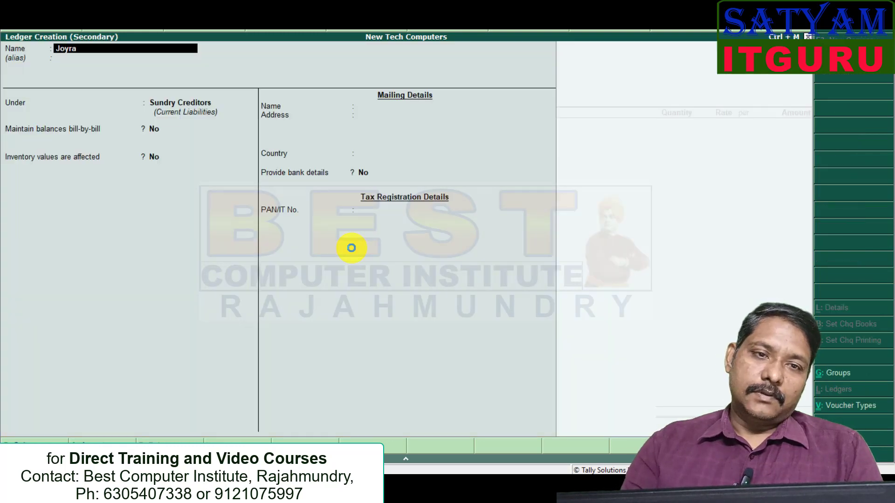
{"action": "type", "text": "m Spa"}
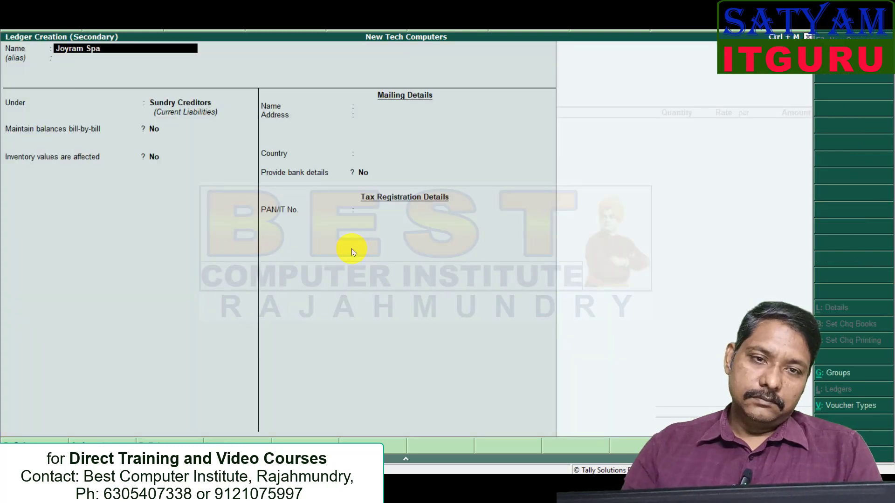
{"action": "type", "text": "res"}
{"action": "key", "text": "Return"}
{"action": "key", "text": "Return"}
{"action": "type", "text": "sundry d"}
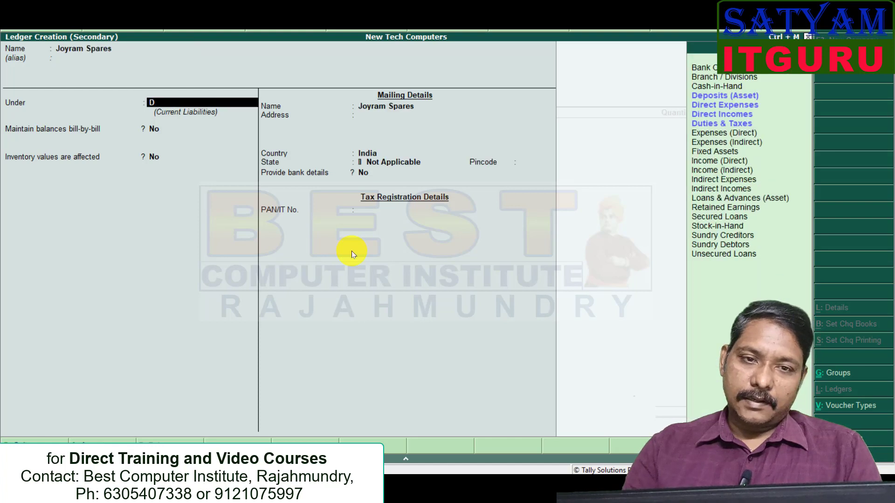
{"action": "key", "text": "Return"}
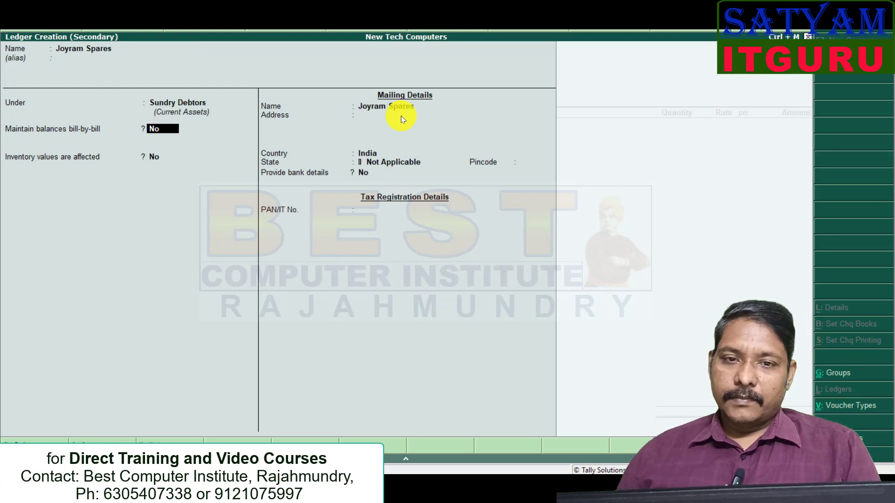
- Give Joyram Spares the address Kolkata and save the ledger
{"action": "key", "text": "Return"}
{"action": "key", "text": "Return"}
{"action": "type", "text": "Kolka"}
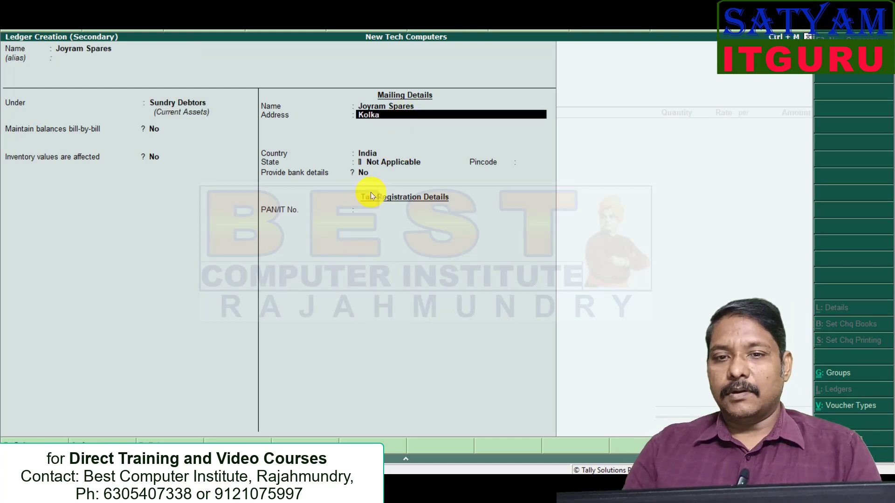
{"action": "type", "text": "ta"}
{"action": "key", "text": "Return"}
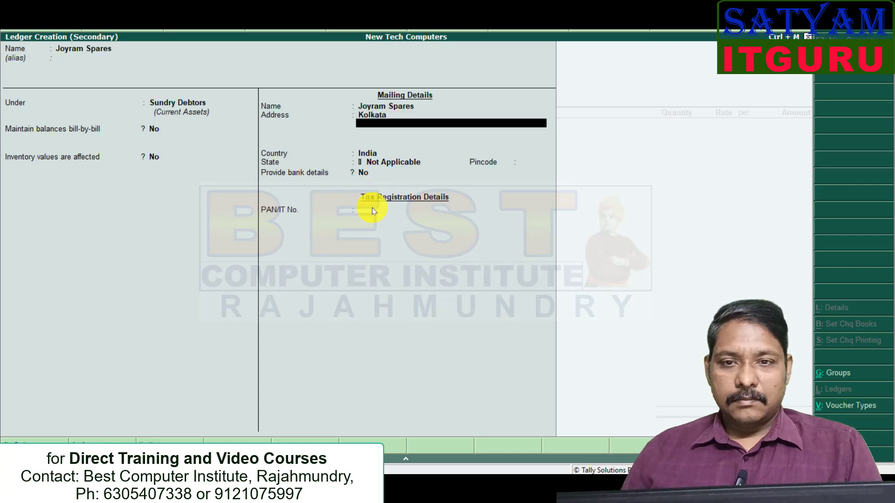
{"action": "key", "text": "ctrl+a"}
{"action": "key", "text": "ctrl+a"}
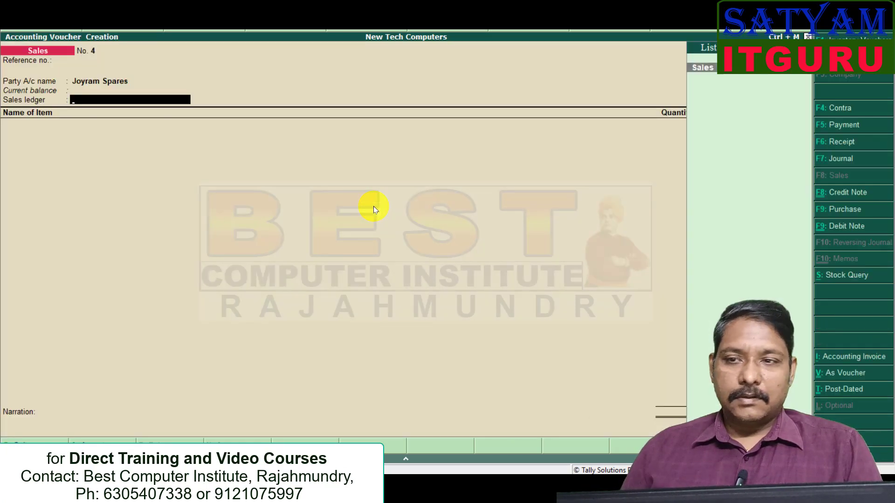
- Bill 5 Zebronics Monitors at 6,500 each under the Sales ledger
{"action": "key", "text": "Return"}
{"action": "key", "text": "alt+Tab"}
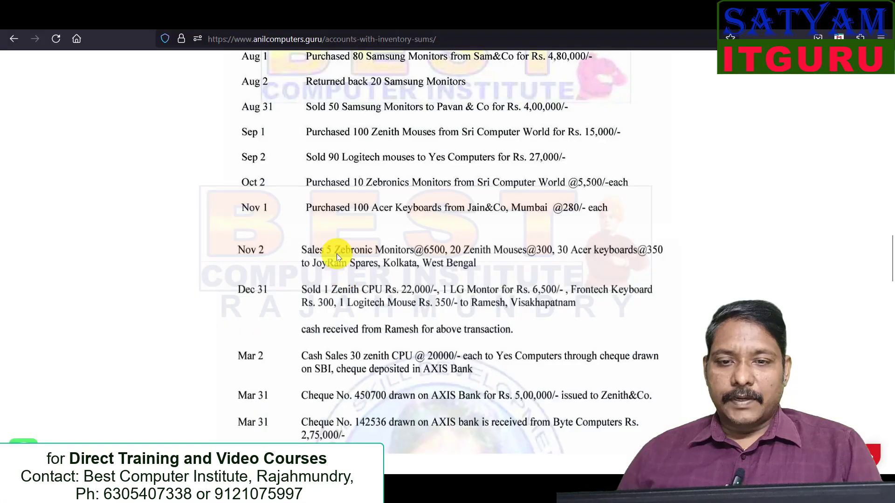
{"action": "key", "text": "alt+Tab"}
{"action": "key", "text": "Return"}
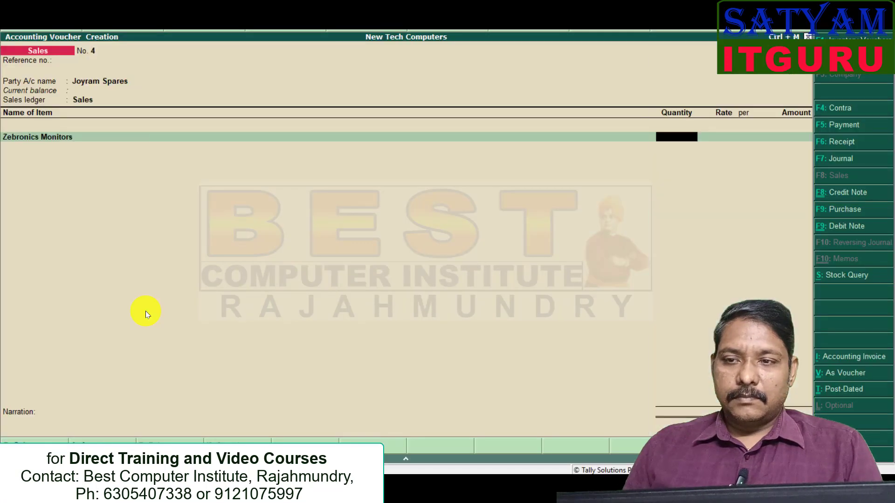
{"action": "key", "text": "Return"}
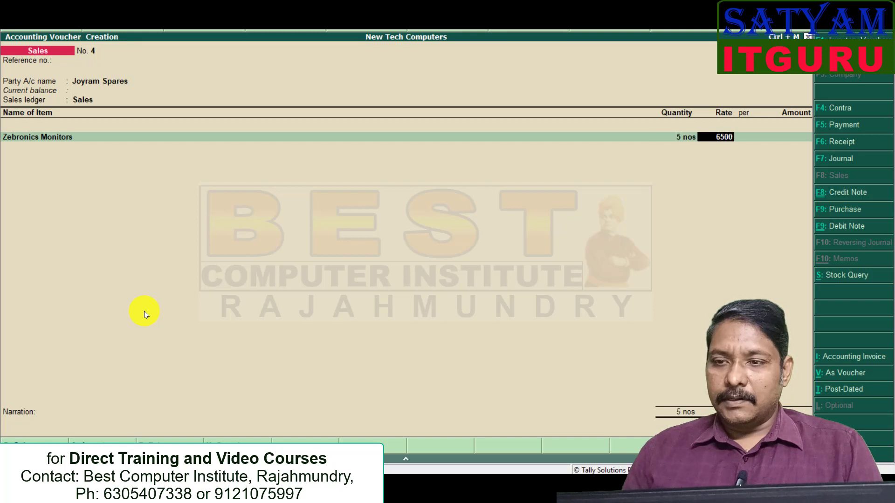
{"action": "key", "text": "Return"}
{"action": "key", "text": "Return"}
{"action": "key", "text": "Down"}
- Add 20 Zenith Mouses at 300 each
{"action": "key", "text": "Down"}
{"action": "key", "text": "Down"}
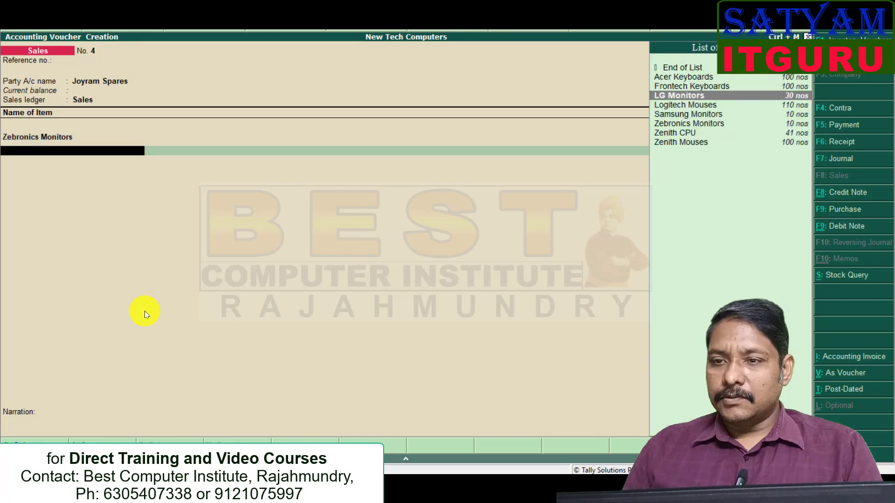
{"action": "key", "text": "Down"}
{"action": "key", "text": "Down"}
{"action": "key", "text": "Down"}
{"action": "key", "text": "Down"}
{"action": "key", "text": "Down"}
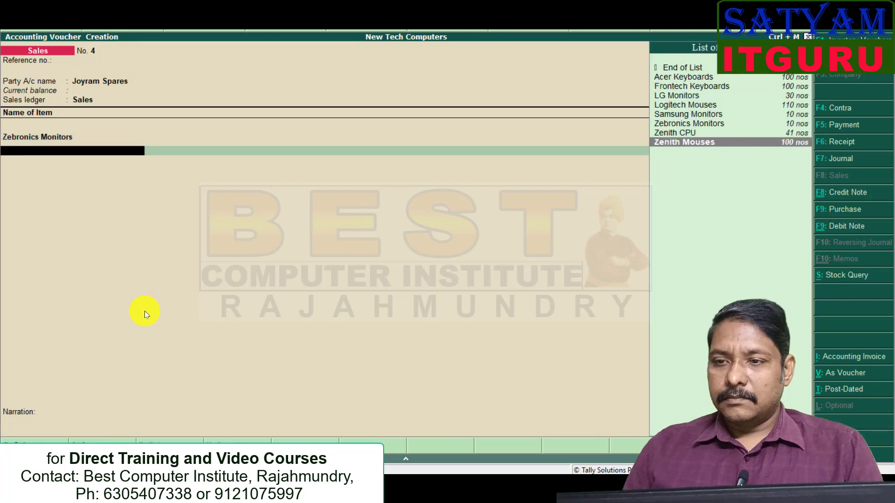
{"action": "key", "text": "Return"}
{"action": "type", "text": "20"}
{"action": "key", "text": "Return"}
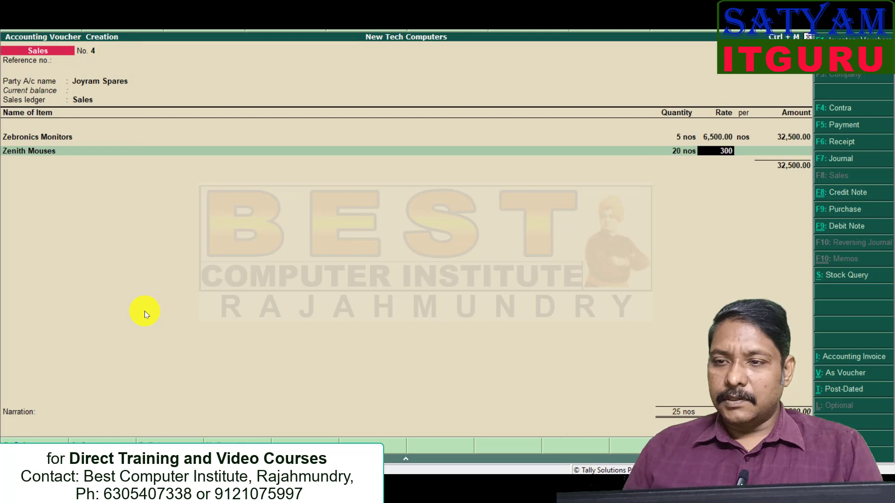
{"action": "key", "text": "Return"}
- Add 30 Acer Keyboards at 350 (10,500), bringing the bill to 49,000
{"action": "key", "text": "Return"}
{"action": "type", "text": "A"}
{"action": "key", "text": "Return"}
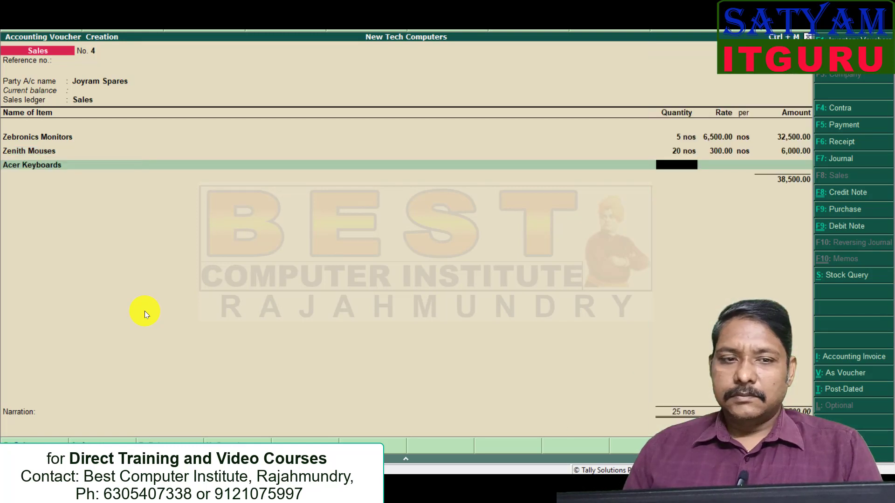
{"action": "type", "text": "30"}
{"action": "key", "text": "Return"}
{"action": "type", "text": "3"}
{"action": "key", "text": "Return"}
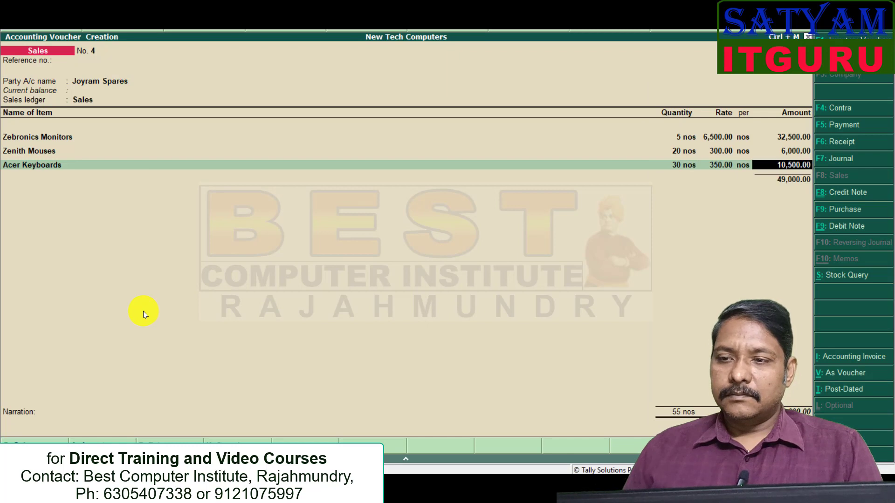
{"action": "key", "text": "Return"}
{"action": "key", "text": "Return"}
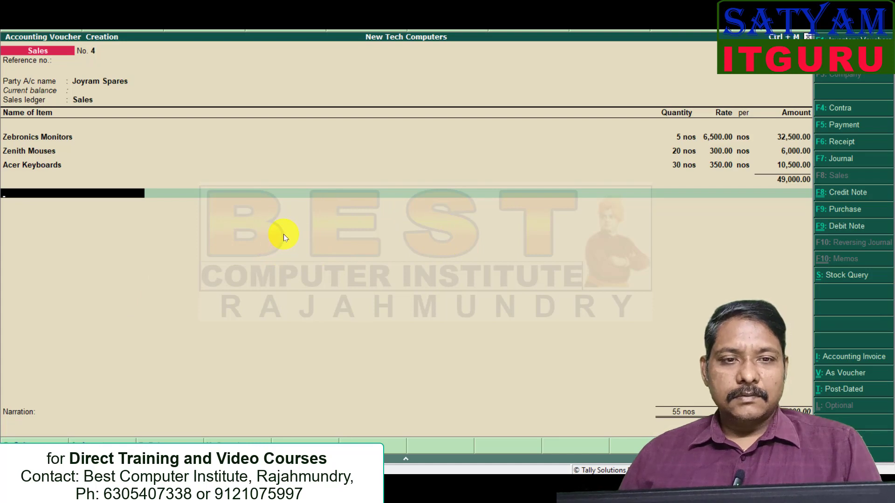
{"action": "key", "text": "alt+Tab"}
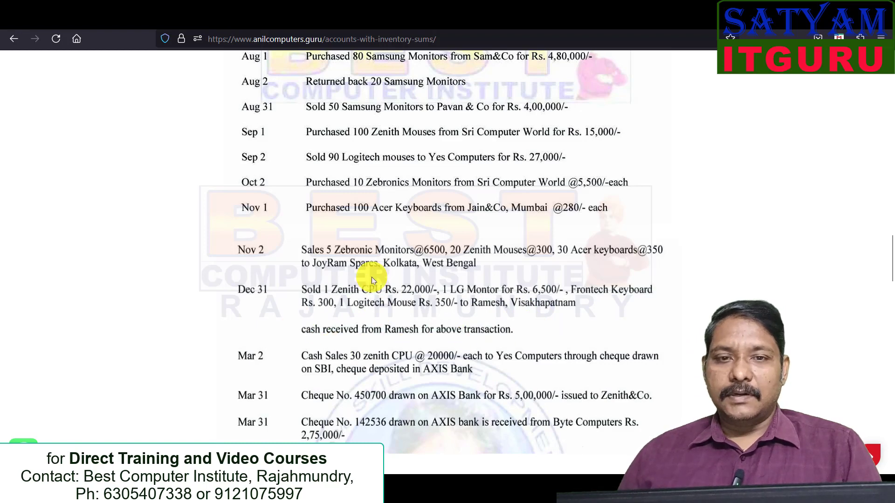
- Back in the new sales voucher, set the voucher date to 31-12
{"action": "key", "text": "alt+Tab"}
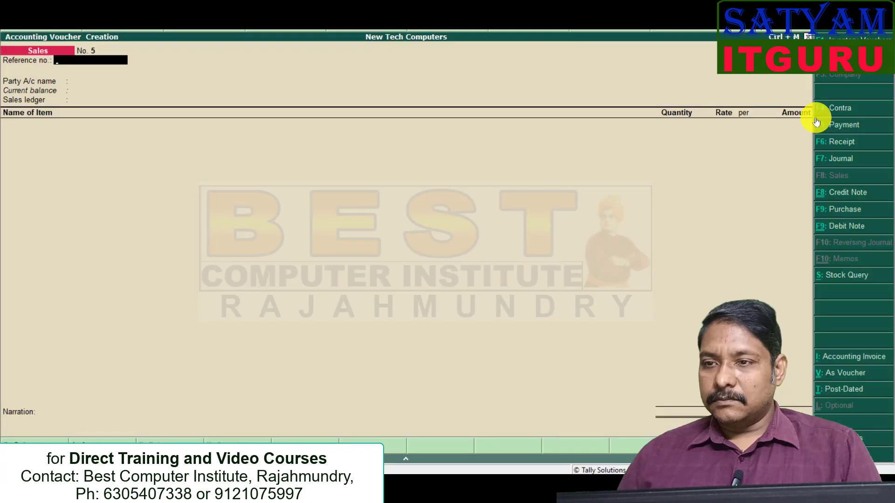
{"action": "left_click", "coordinate": [834, 60]}
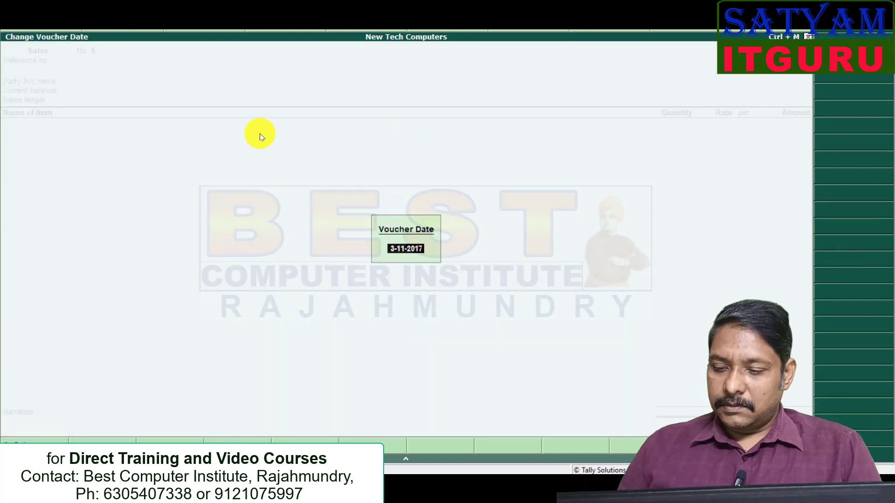
{"action": "type", "text": "21-11"}
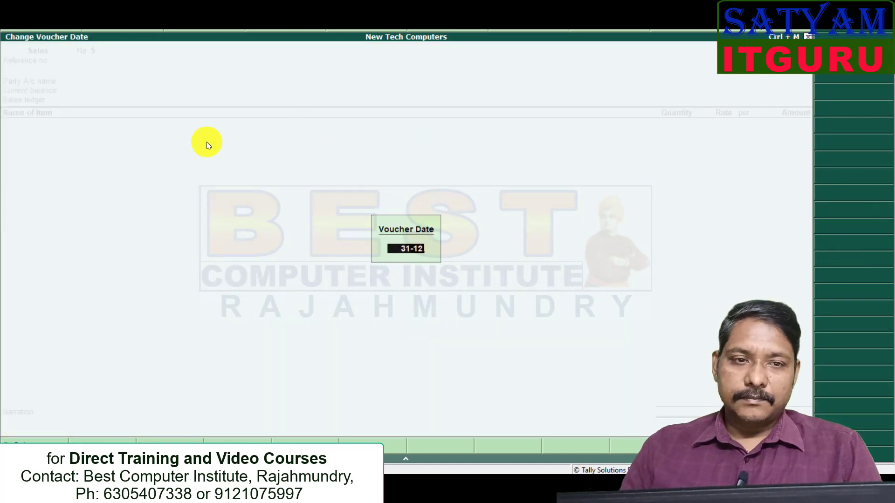
{"action": "key", "text": "Return"}
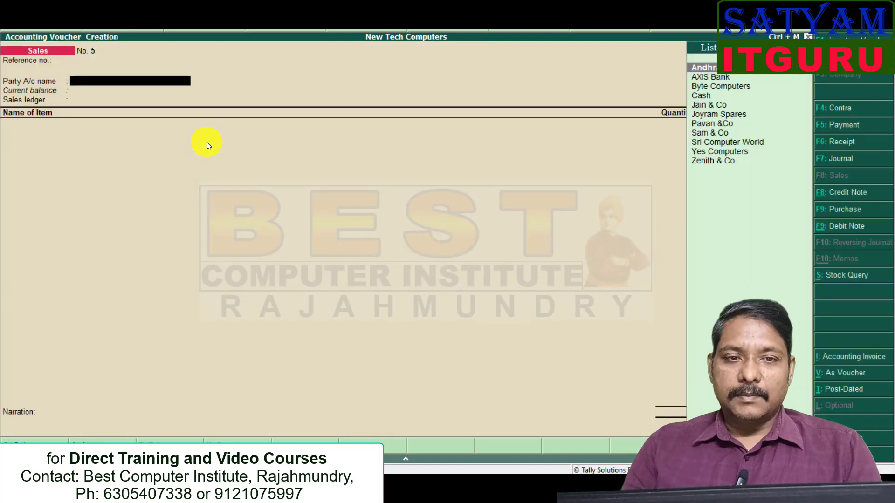
- Create the customer's party ledger under Sundry Debtors, bill-by-bill off, address Visakhapatnam, and save it
{"action": "key", "text": "alt+c"}
{"action": "type", "text": "Ramesh"}
{"action": "key", "text": "Return"}
{"action": "type", "text": "D"}
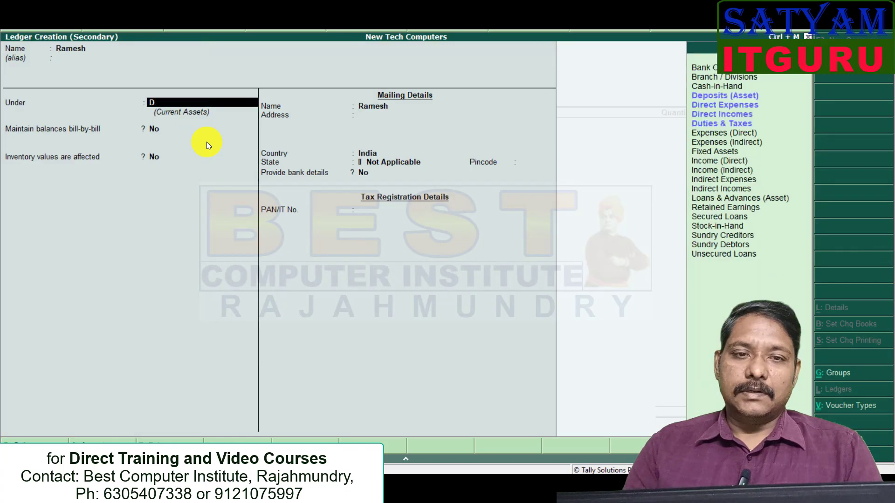
{"action": "type", "text": "sun"}
{"action": "key", "text": "Return"}
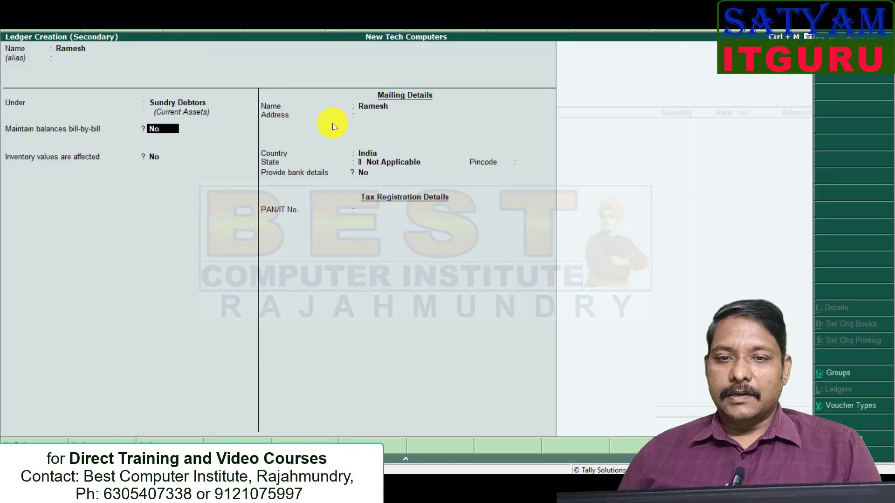
{"action": "key", "text": "Return"}
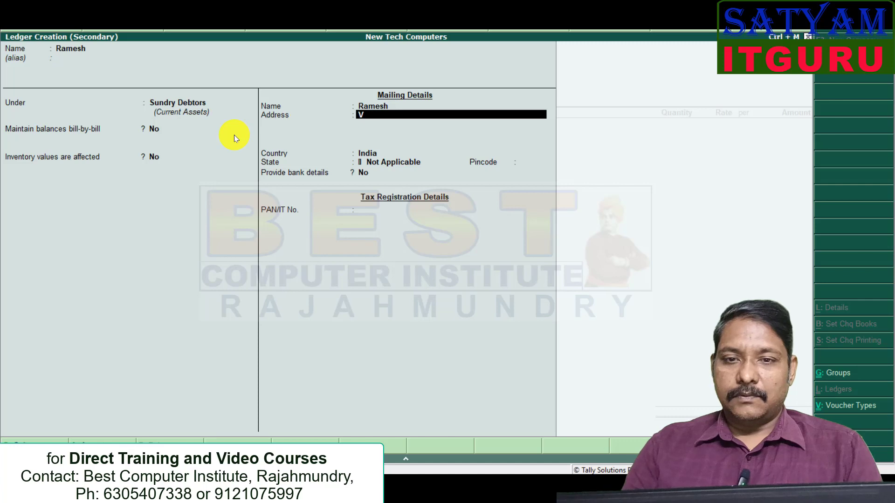
{"action": "type", "text": "Visakhapatnam"}
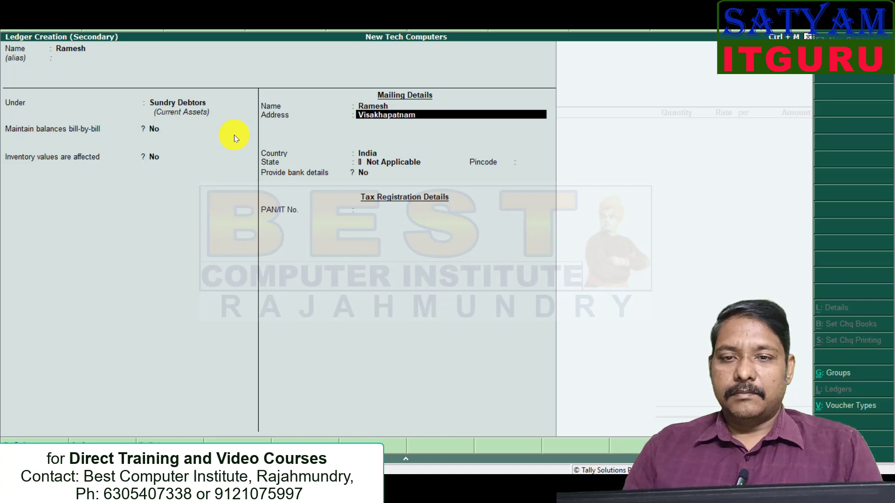
{"action": "key", "text": "Return"}
{"action": "key", "text": "ctrl+a"}
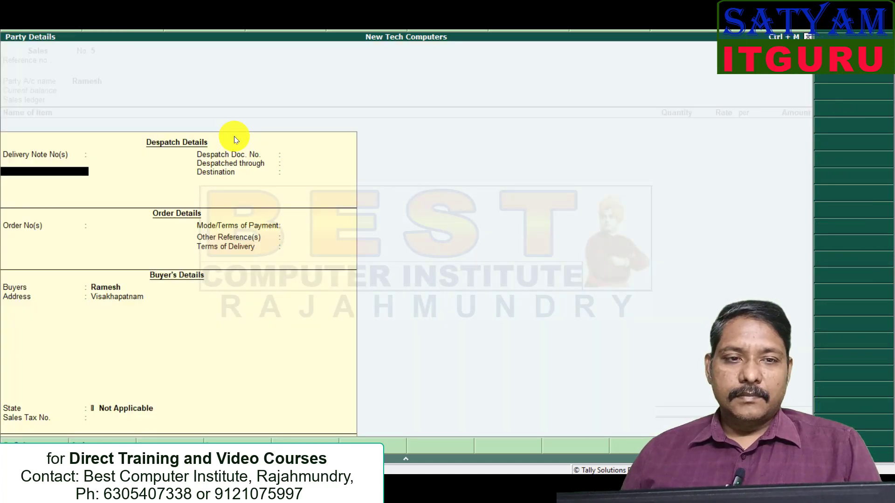
- Accept the party details, choose the Sales ledger, and enter Zenith CPU, quantity 1 at 22,000
{"action": "key", "text": "ctrl+a"}
{"action": "key", "text": "Return"}
{"action": "key", "text": "alt+Tab"}
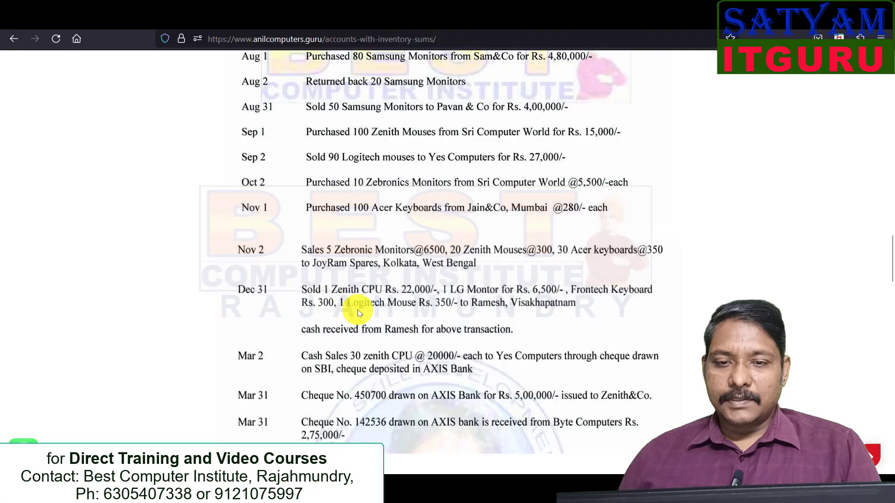
{"action": "key", "text": "alt+Tab"}
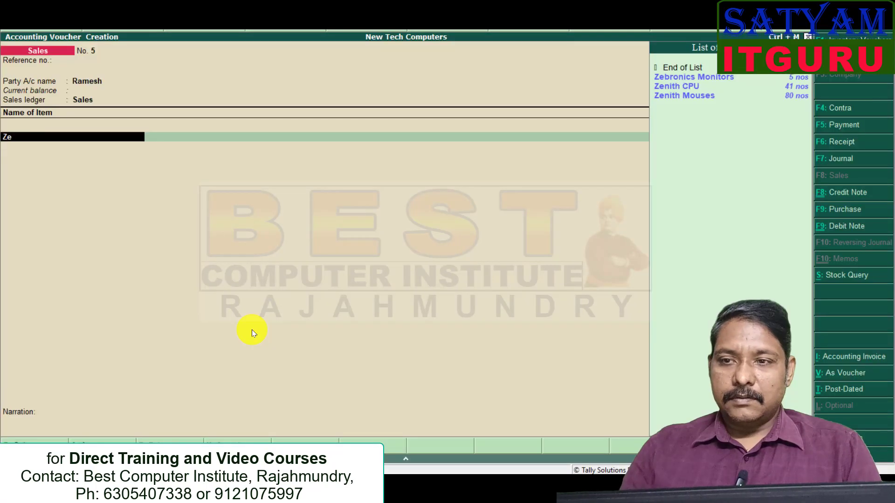
{"action": "key", "text": "Down"}
{"action": "key", "text": "Return"}
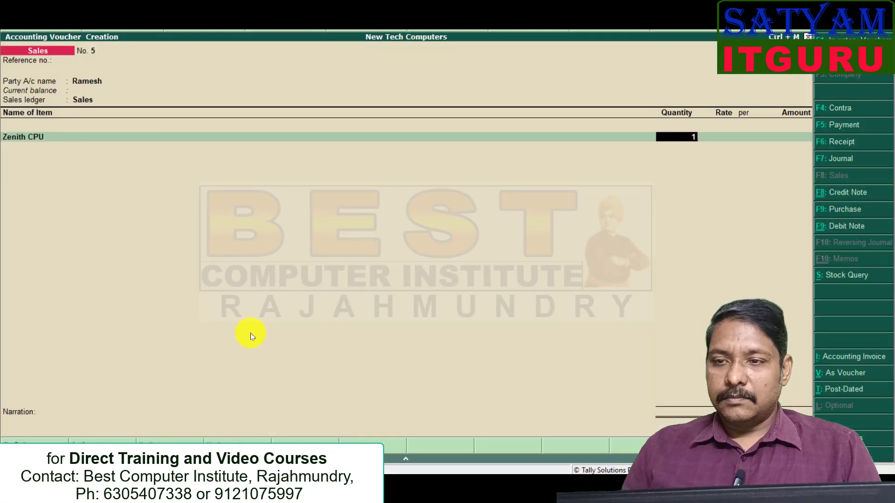
{"action": "key", "text": "Return"}
{"action": "type", "text": "22,000.00"}
{"action": "key", "text": "Return"}
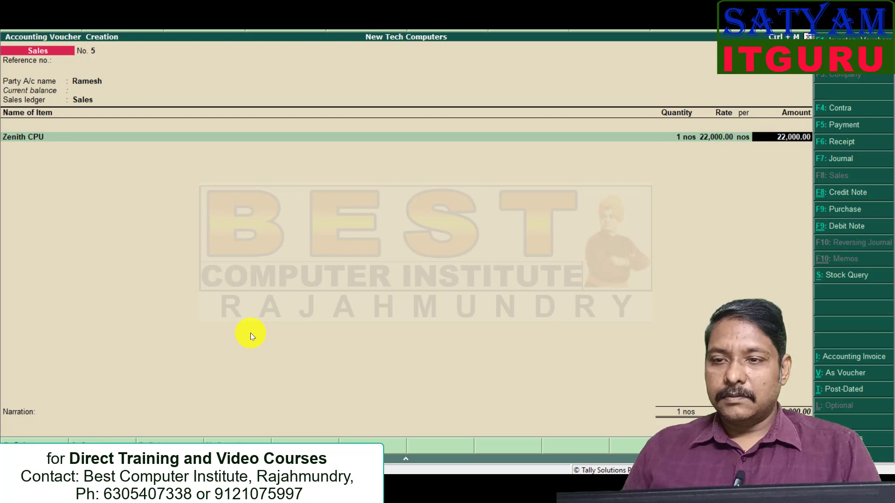
{"action": "key", "text": "Return"}
- Add LG Monitors, 1 at 6,500, and Frontech Keyboards, 1 at 300
{"action": "key", "text": "alt+Tab"}
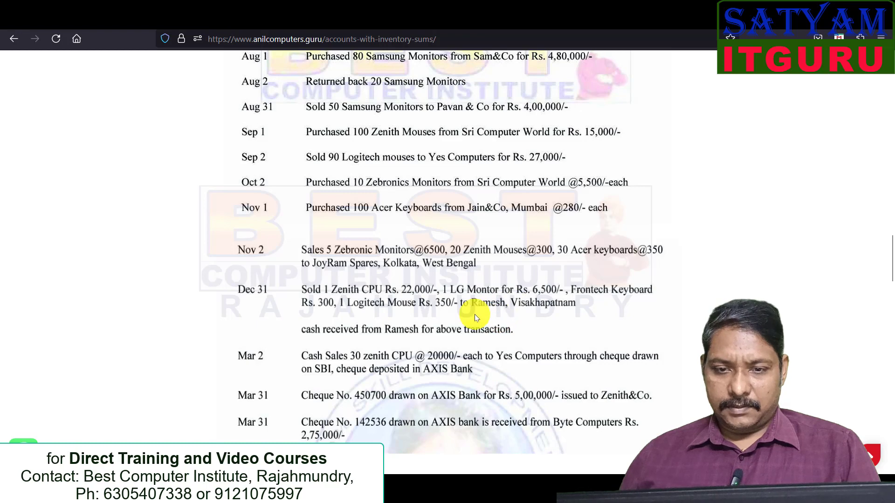
{"action": "key", "text": "alt+Tab"}
{"action": "type", "text": "lg"}
{"action": "key", "text": "Return"}
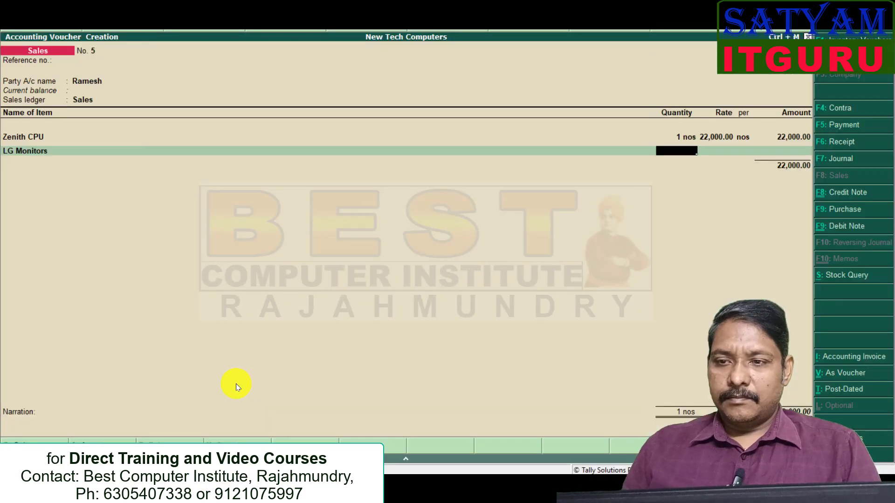
{"action": "type", "text": "1"}
{"action": "key", "text": "Return"}
{"action": "type", "text": "6,500.00"}
{"action": "key", "text": "Return"}
{"action": "key", "text": "Return"}
{"action": "key", "text": "Return"}
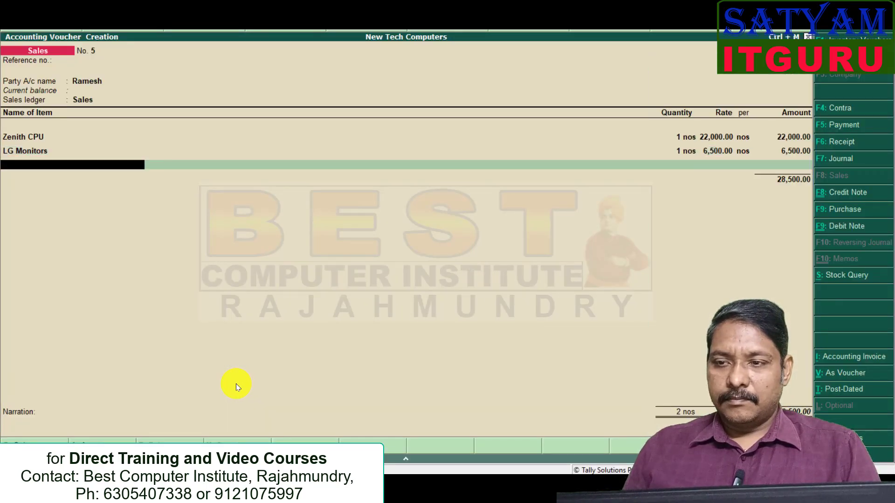
{"action": "key", "text": "alt+Tab"}
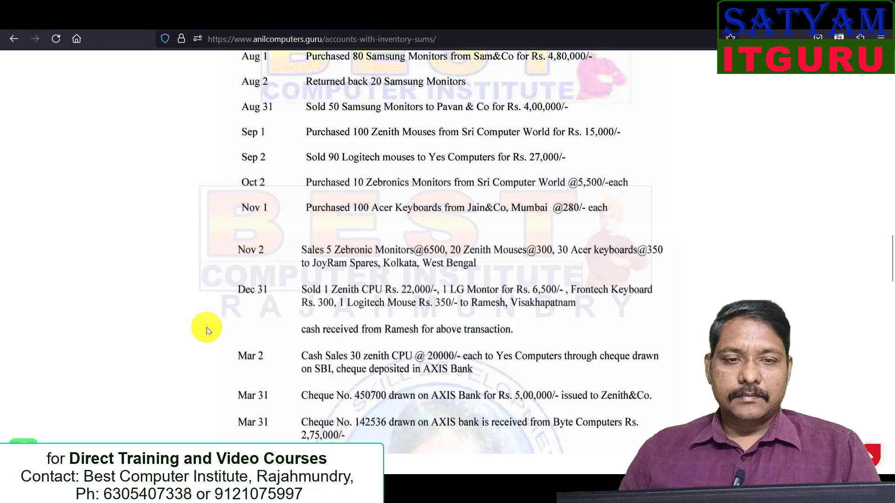
{"action": "key", "text": "alt+Tab"}
{"action": "type", "text": "Fro"}
{"action": "key", "text": "Return"}
{"action": "type", "text": "1"}
{"action": "key", "text": "Return"}
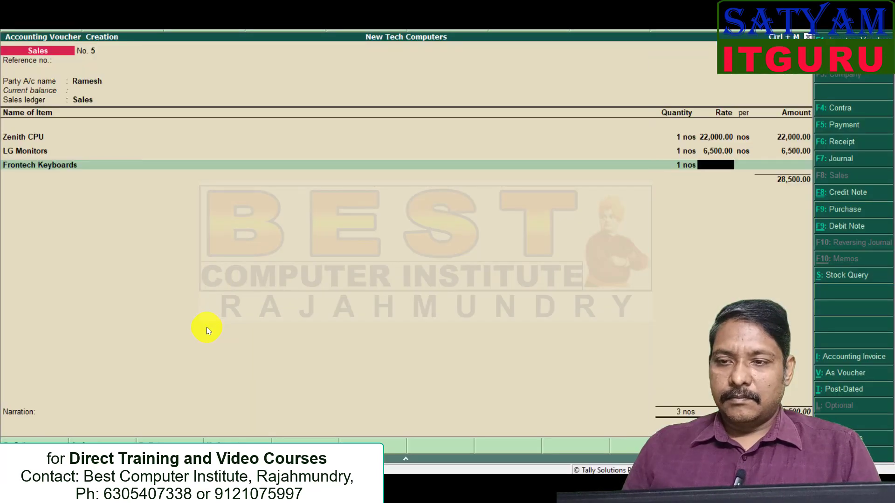
{"action": "type", "text": "300"}
{"action": "key", "text": "Return"}
{"action": "key", "text": "Return"}
- Add Logitech Mouses, 1 at 350, bringing the total to 29,150, and save Sales No. 5
{"action": "key", "text": "alt+Tab"}
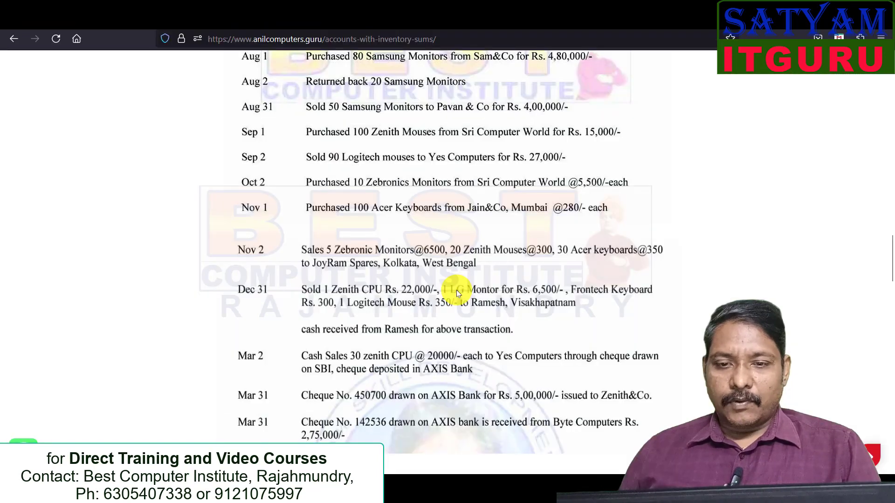
{"action": "key", "text": "alt+Tab"}
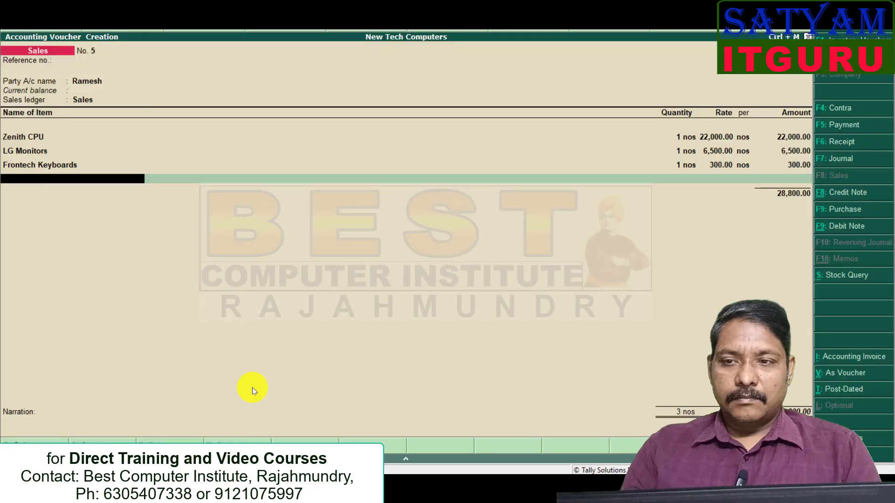
{"action": "type", "text": "Logi"}
{"action": "key", "text": "Return"}
{"action": "type", "text": "1"}
{"action": "key", "text": "Return"}
{"action": "type", "text": "350"}
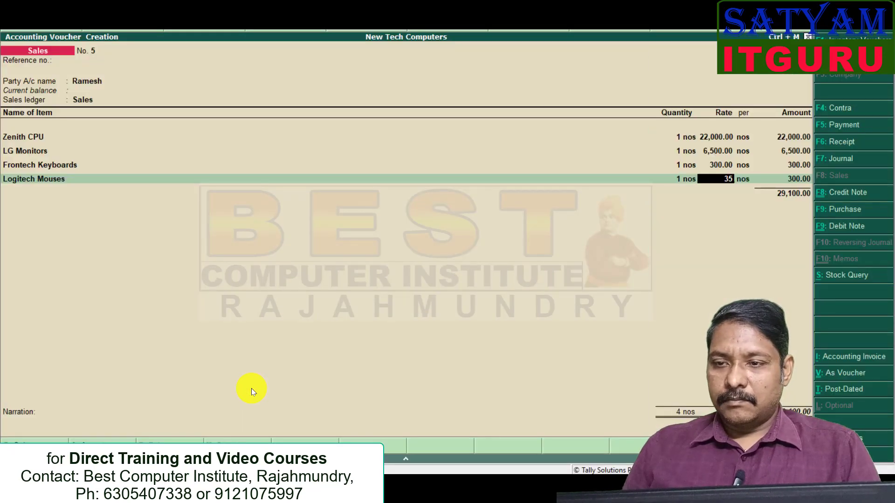
{"action": "key", "text": "Return"}
{"action": "key", "text": "Return"}
{"action": "key", "text": "Return"}
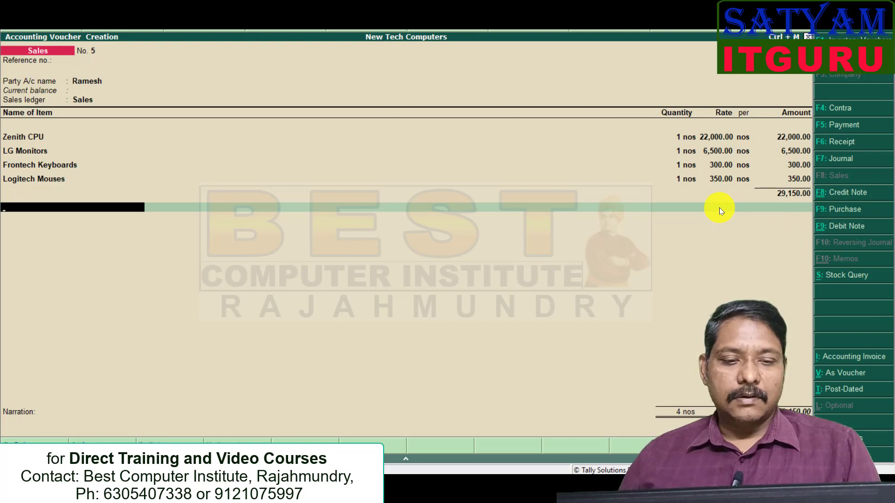
{"action": "key", "text": "ctrl+a"}
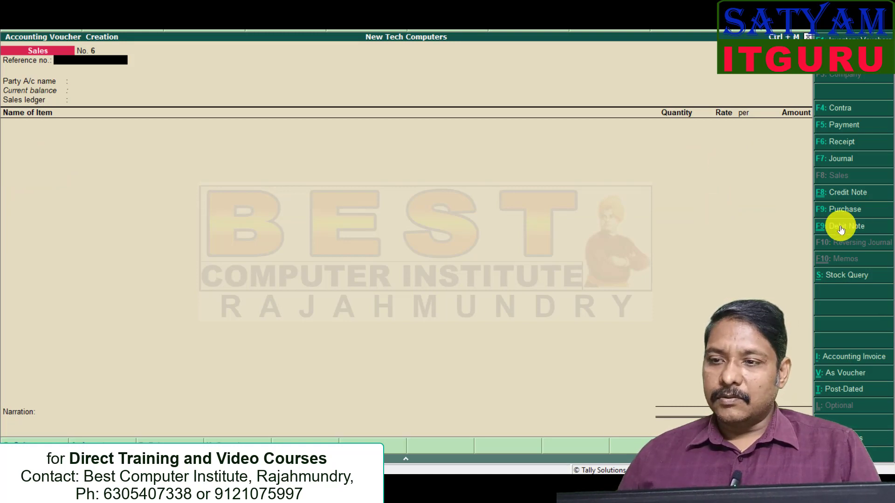
- Record Receipt No. 1 crediting the customer ledger 29,150 and debiting Cash 29,150
{"action": "left_click", "coordinate": [839, 144]}
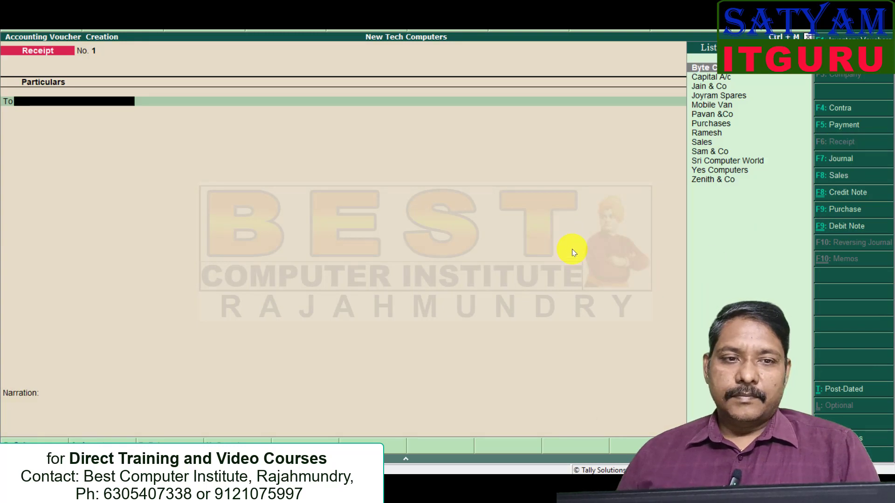
{"action": "type", "text": "Ram"}
{"action": "key", "text": "Return"}
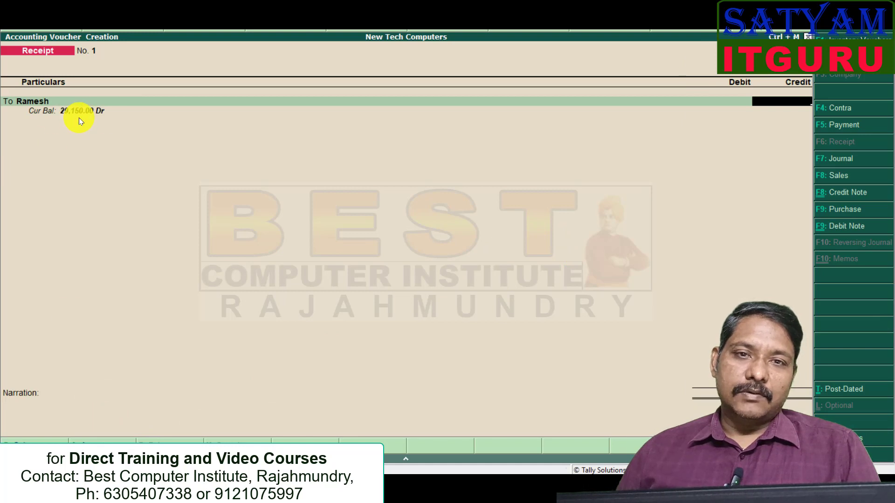
{"action": "type", "text": "2915"}
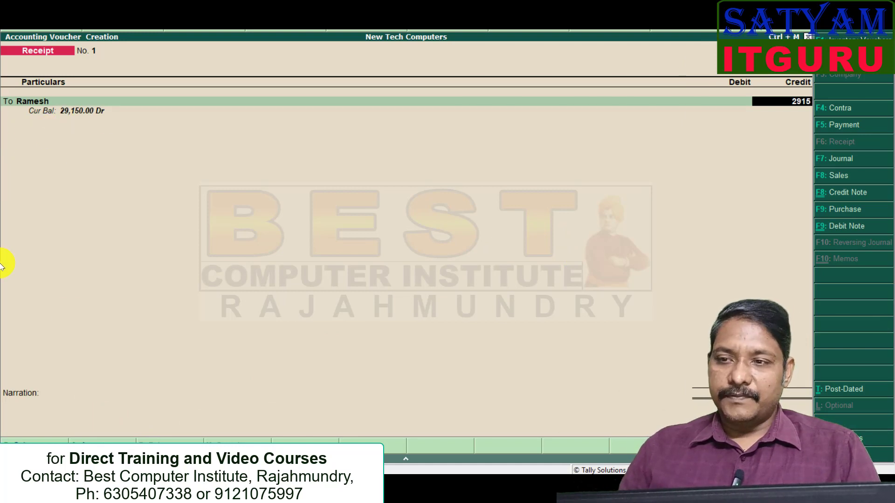
{"action": "type", "text": "0"}
{"action": "key", "text": "Return"}
{"action": "key", "text": "Return"}
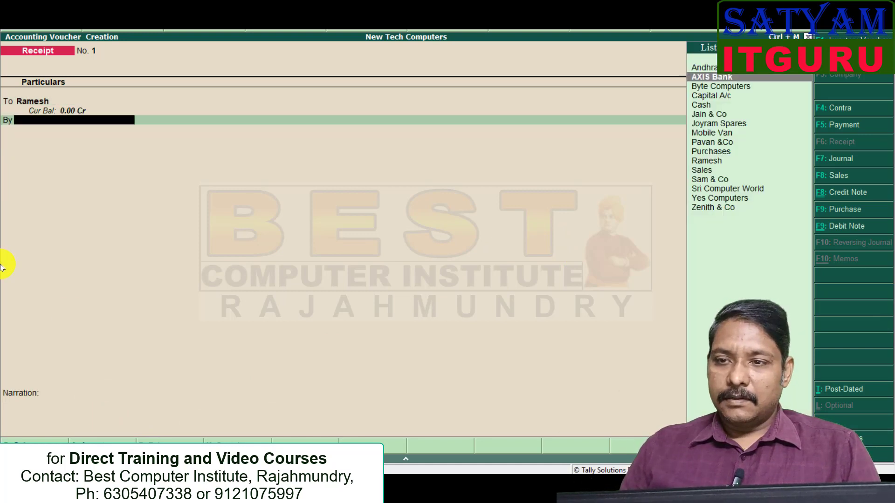
{"action": "key", "text": "Down"}
{"action": "key", "text": "Down"}
{"action": "key", "text": "Down"}
{"action": "key", "text": "Return"}
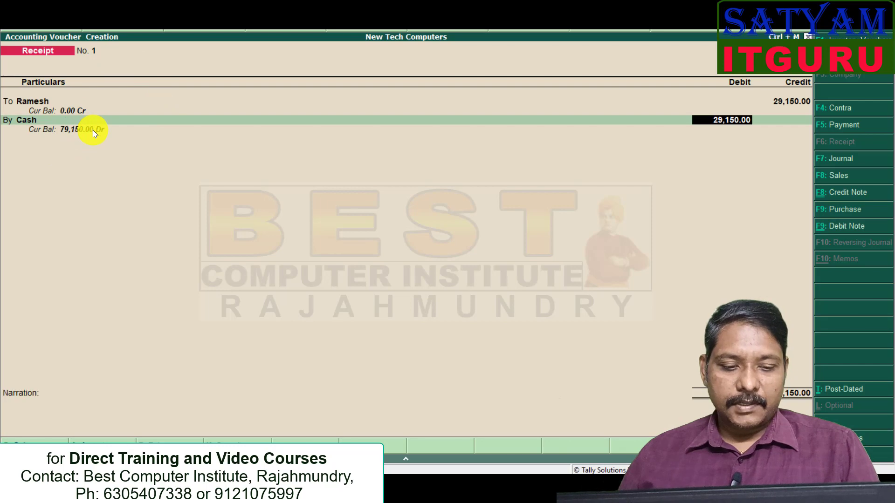
{"action": "key", "text": "Return"}
{"action": "key", "text": "alt+Tab"}
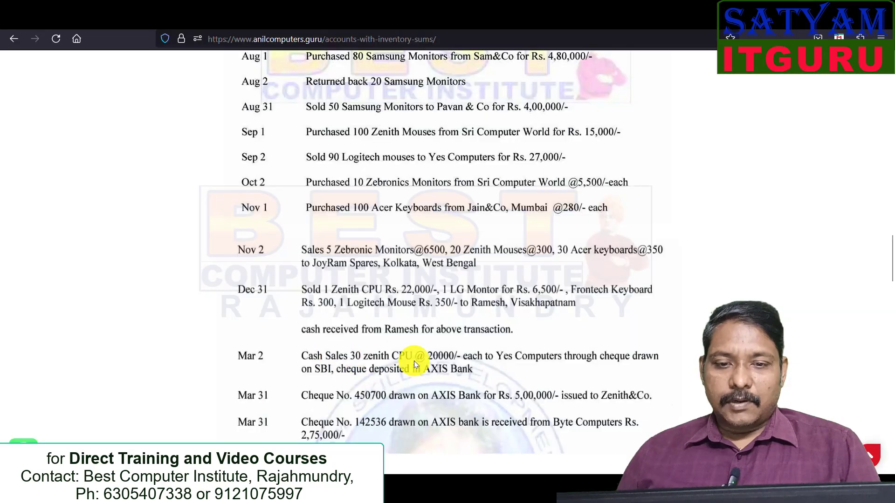
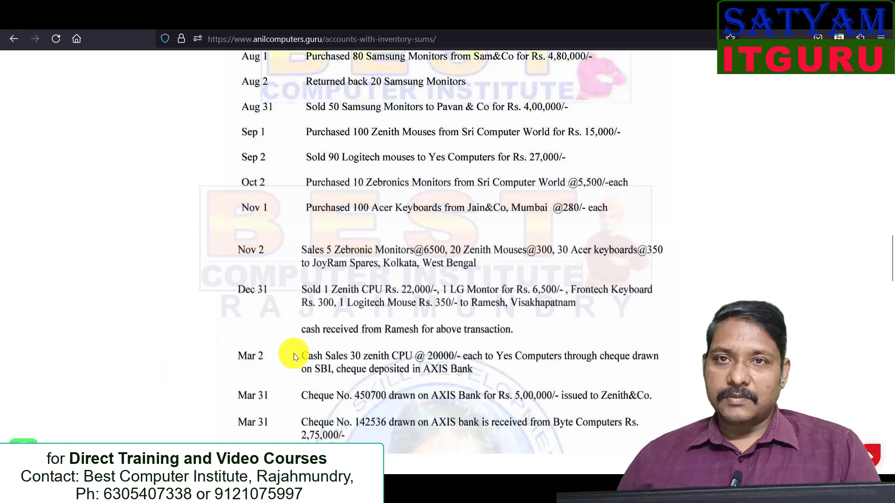
- Return from the browser to Tally's blank Receipt voucher No. 2 for New Tech Computers
{"action": "key", "text": "alt+Tab"}
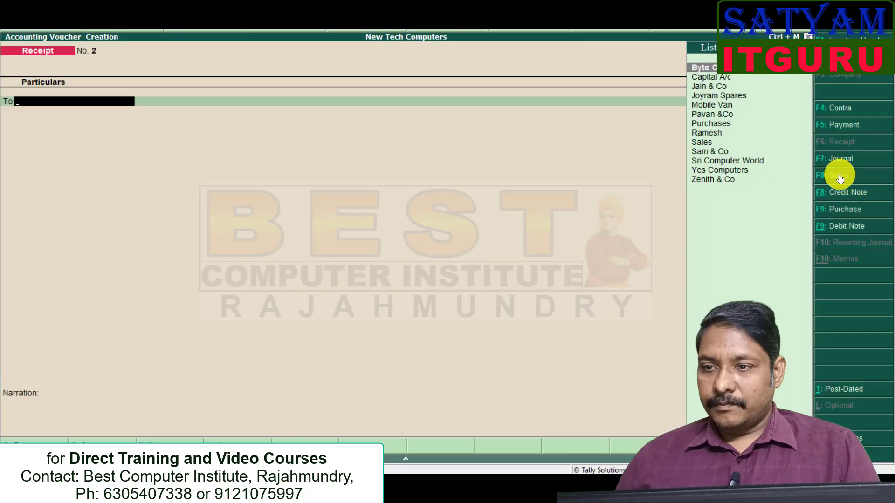
- Start a Sales voucher dated 2-3 with Yes Computers as the party
{"action": "left_click", "coordinate": [840, 176]}
{"action": "key", "text": "F2"}
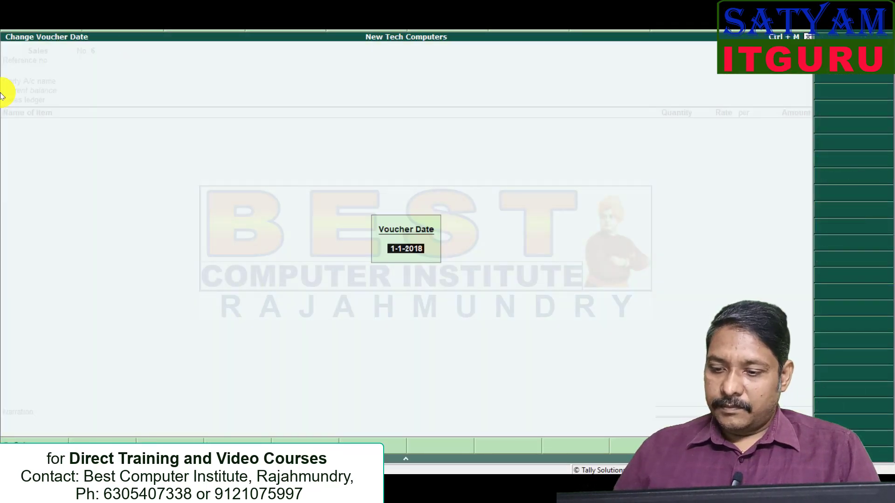
{"action": "type", "text": "2-3"}
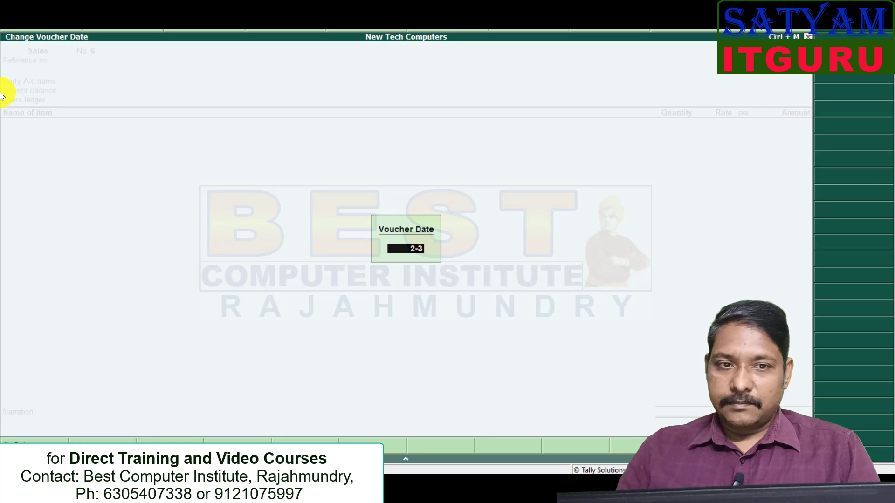
{"action": "key", "text": "Return"}
{"action": "key", "text": "Return"}
{"action": "type", "text": "y"}
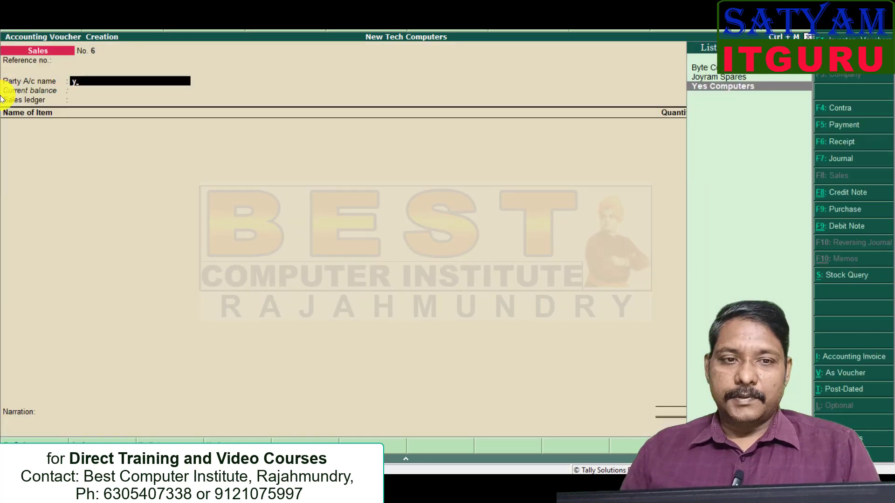
{"action": "key", "text": "Return"}
{"action": "key", "text": "ctrl+a"}
- Sell 30 nos of Zenith CPU at 20,000 each under the Sales ledger
{"action": "key", "text": "Return"}
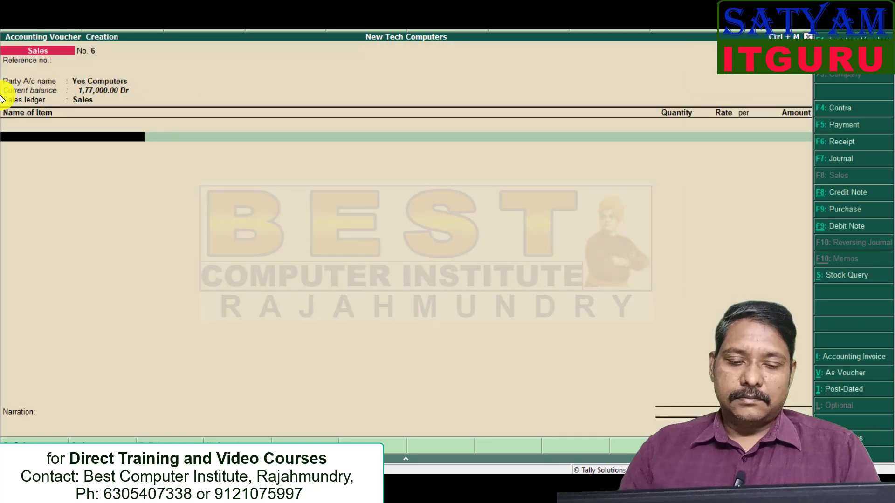
{"action": "type", "text": "z"}
{"action": "key", "text": "Return"}
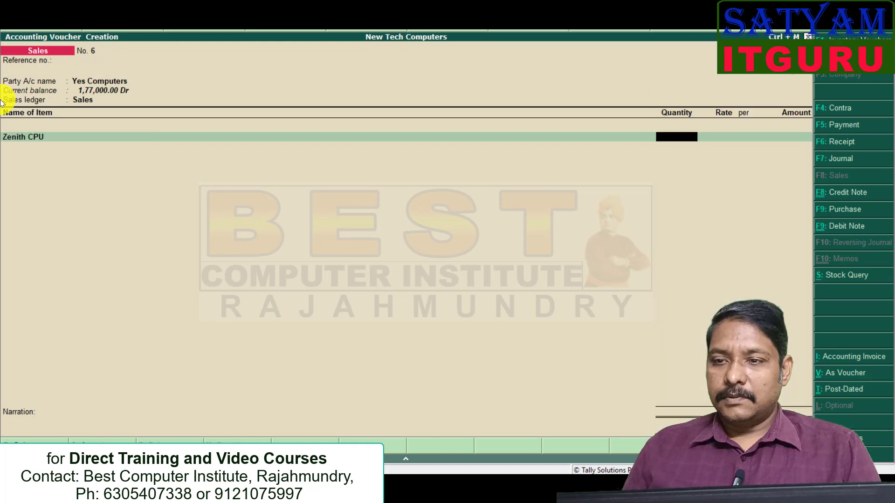
{"action": "type", "text": "30"}
{"action": "key", "text": "Return"}
{"action": "type", "text": "20000"}
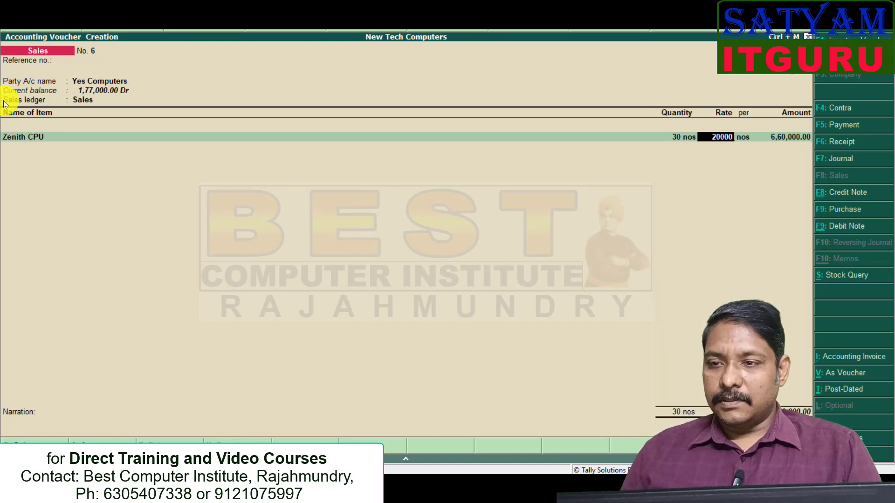
{"action": "key", "text": "Return"}
{"action": "key", "text": "Return"}
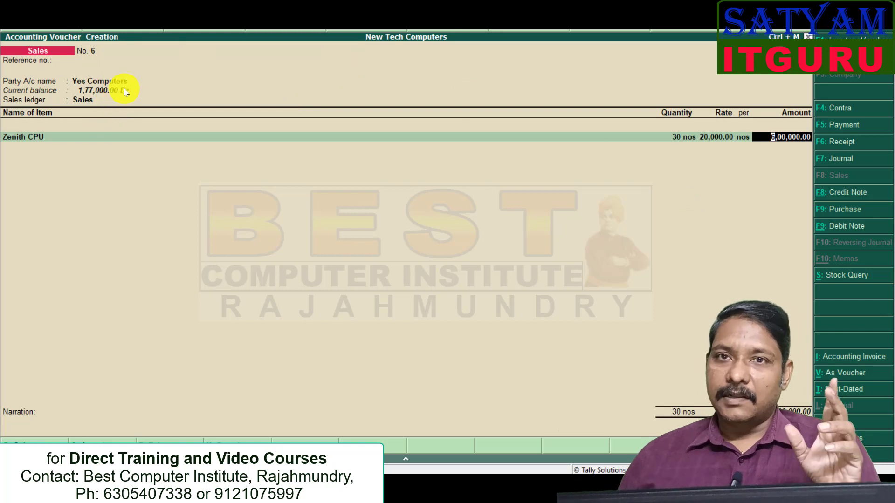
- Save Sales voucher No. 6, then start a Receipt crediting Yes Computers 6,00,000
{"action": "key", "text": "ctrl+a"}
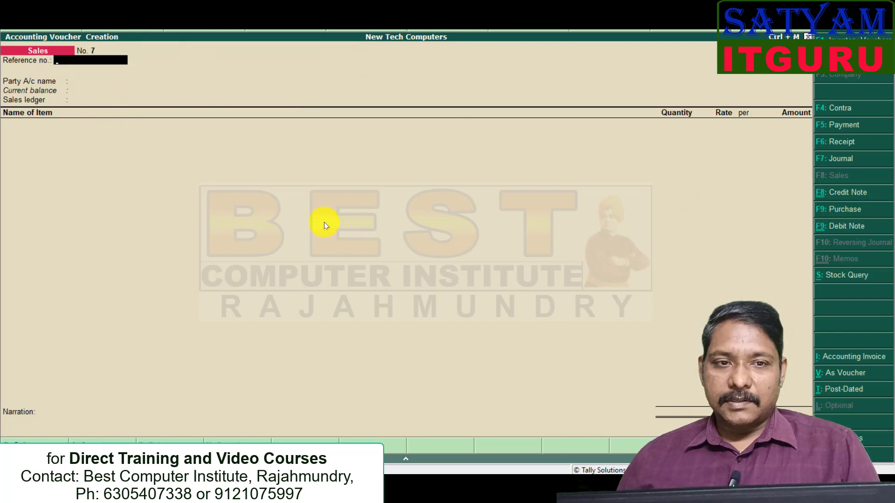
{"action": "left_click", "coordinate": [840, 149]}
{"action": "type", "text": "y"}
{"action": "key", "text": "Return"}
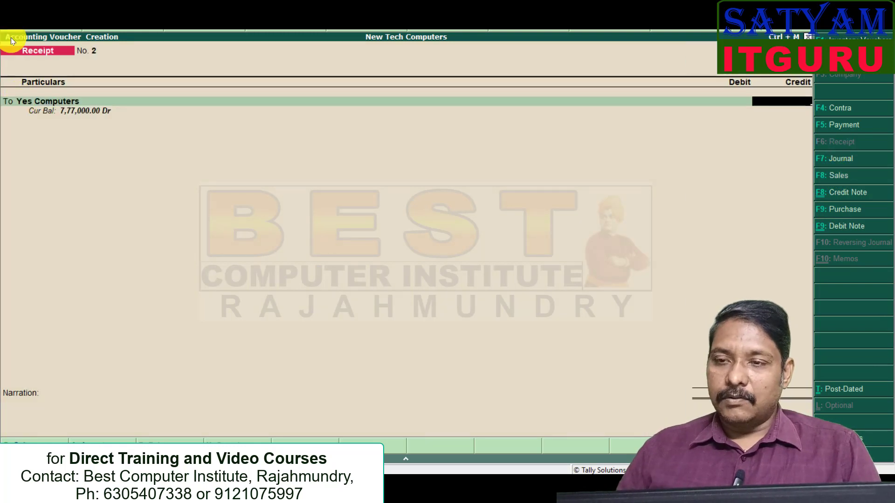
{"action": "type", "text": "600000"}
{"action": "key", "text": "Return"}
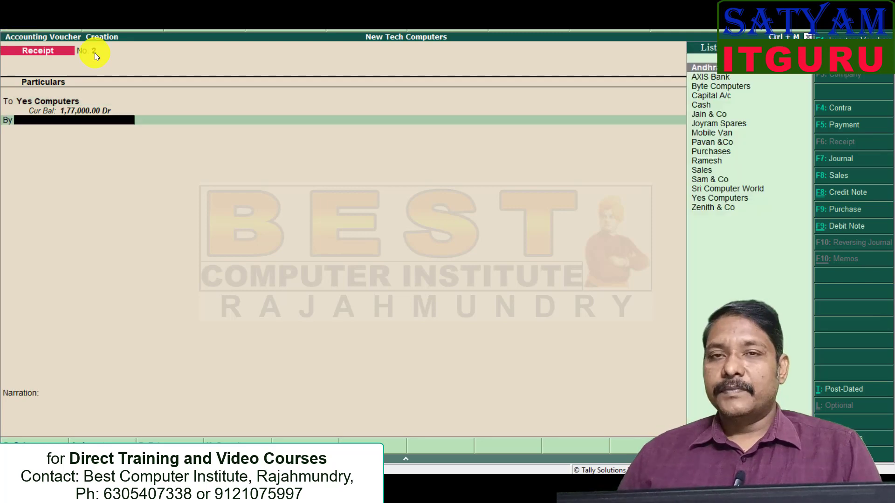
- Debit AXIS Bank 6,00,000 and save Receipt voucher No. 2
{"action": "key", "text": "alt+Tab"}
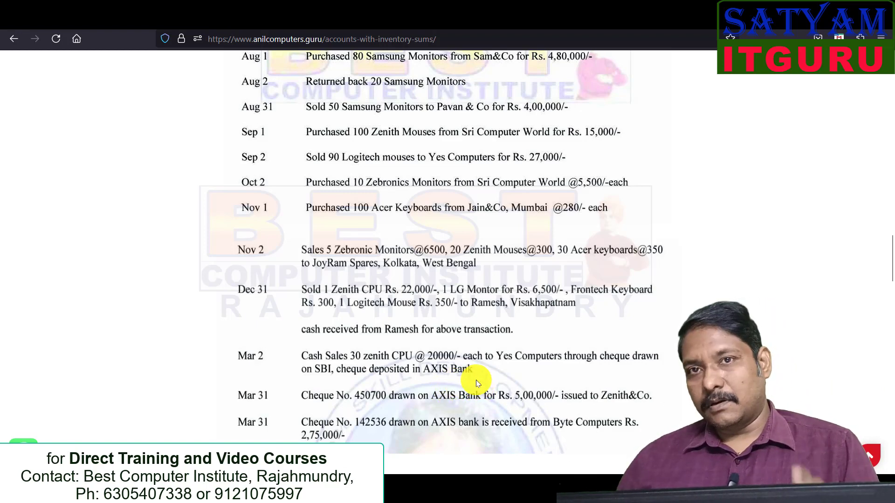
{"action": "key", "text": "alt+Tab"}
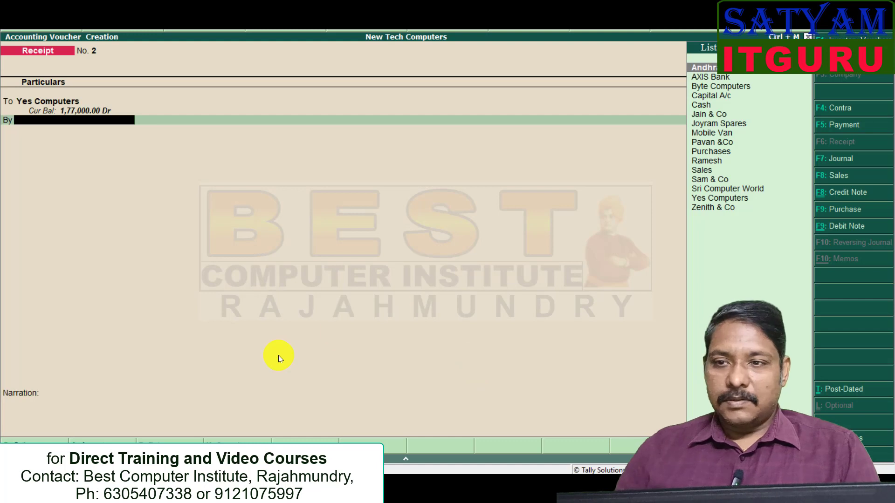
{"action": "key", "text": "Down"}
{"action": "key", "text": "Return"}
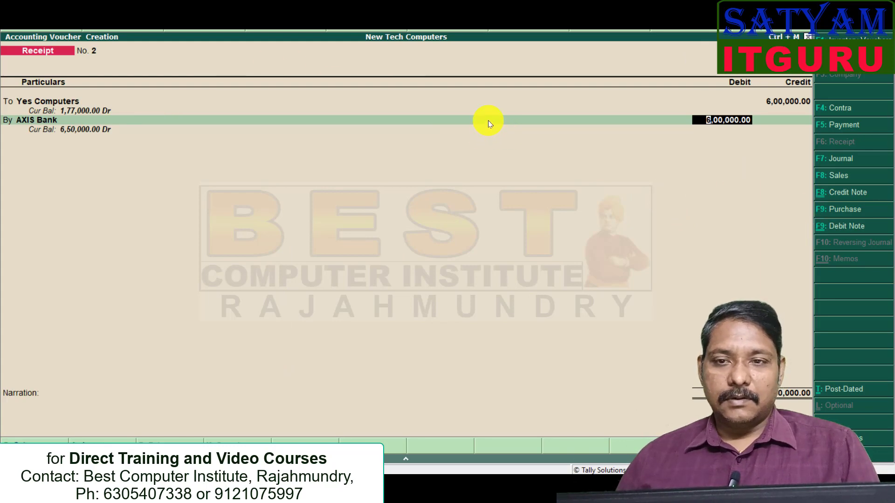
{"action": "key", "text": "Return"}
{"action": "key", "text": "Return"}
{"action": "key", "text": "Return"}
{"action": "key", "text": "alt+Tab"}
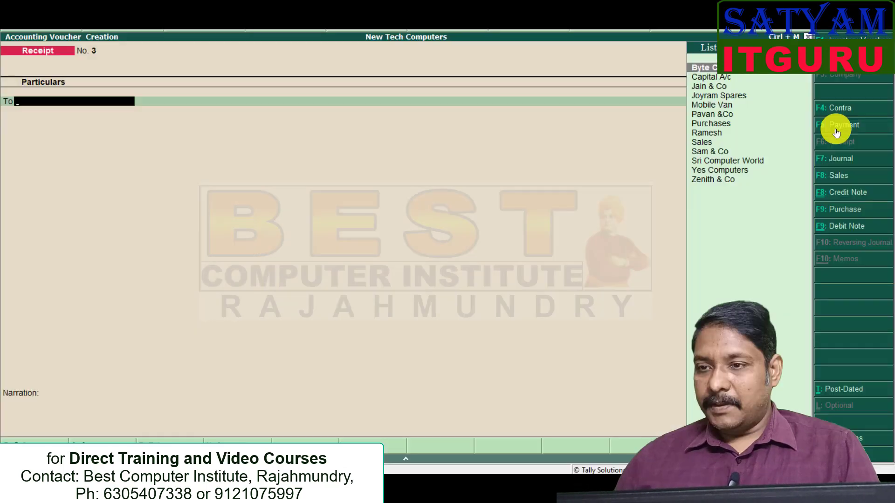
- Enter Payment No. 1 dated 31-3, debiting Zenith & Co and crediting AXIS Bank 5,00,000
{"action": "key", "text": "F2"}
{"action": "type", "text": "31-3"}
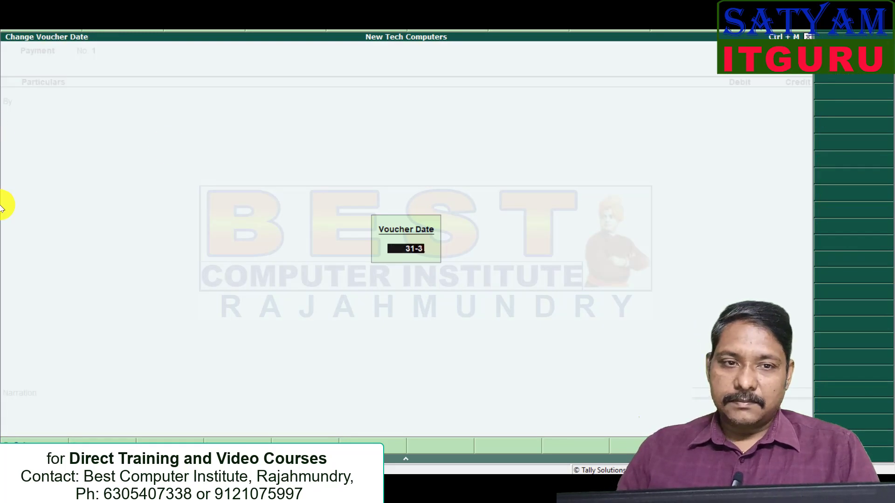
{"action": "key", "text": "Return"}
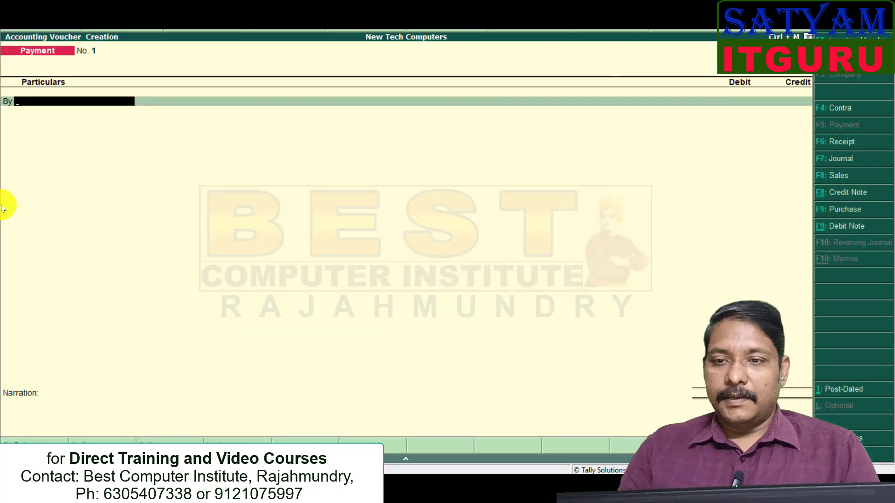
{"action": "type", "text": "Ze"}
{"action": "key", "text": "Return"}
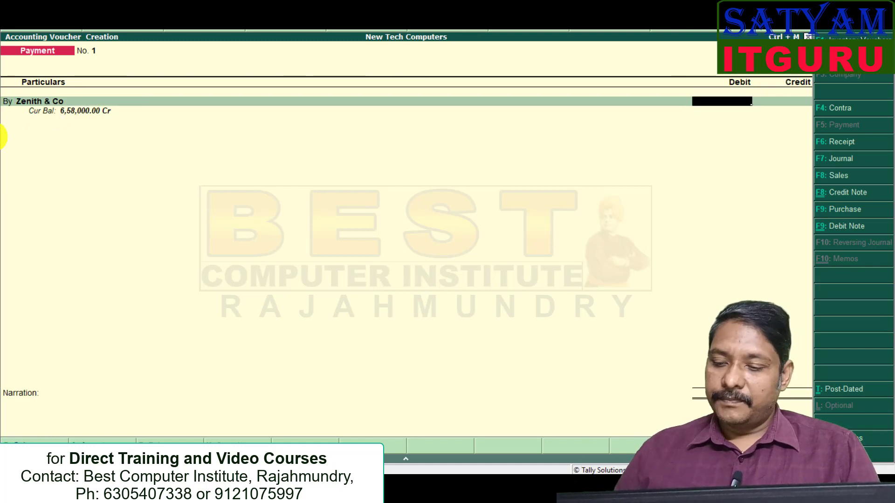
{"action": "type", "text": "500000"}
{"action": "key", "text": "Return"}
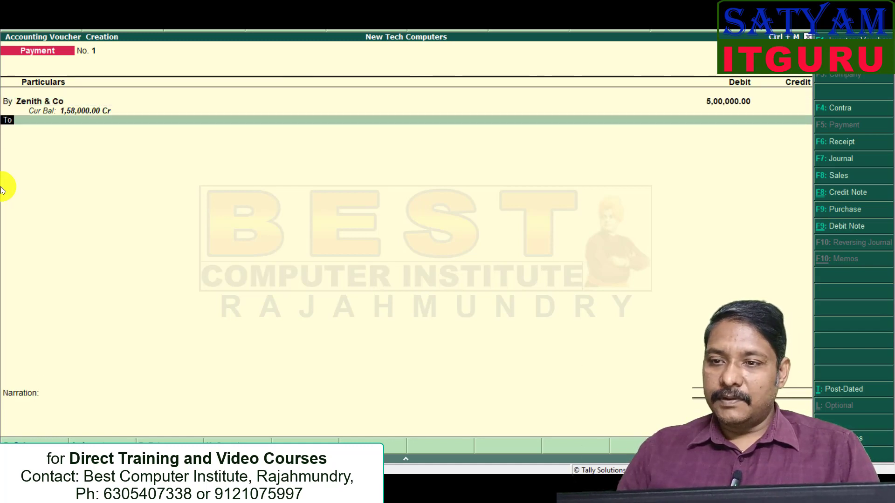
{"action": "key", "text": "Return"}
{"action": "key", "text": "Down"}
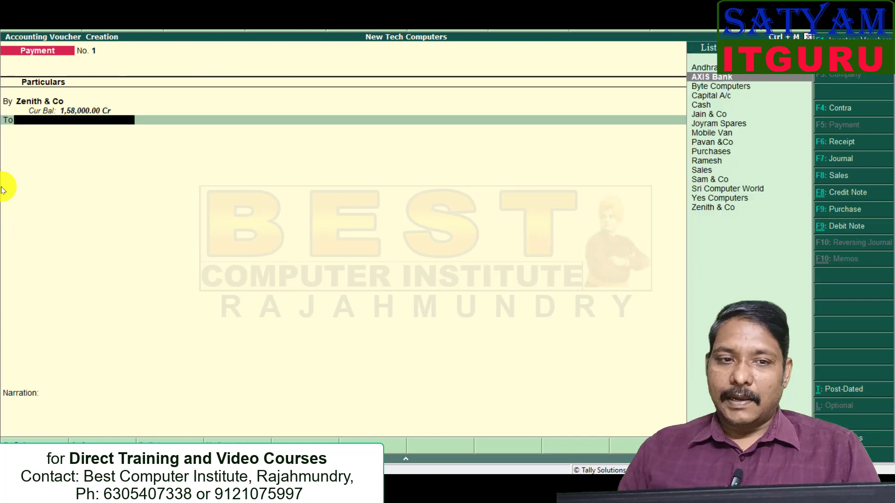
{"action": "key", "text": "Return"}
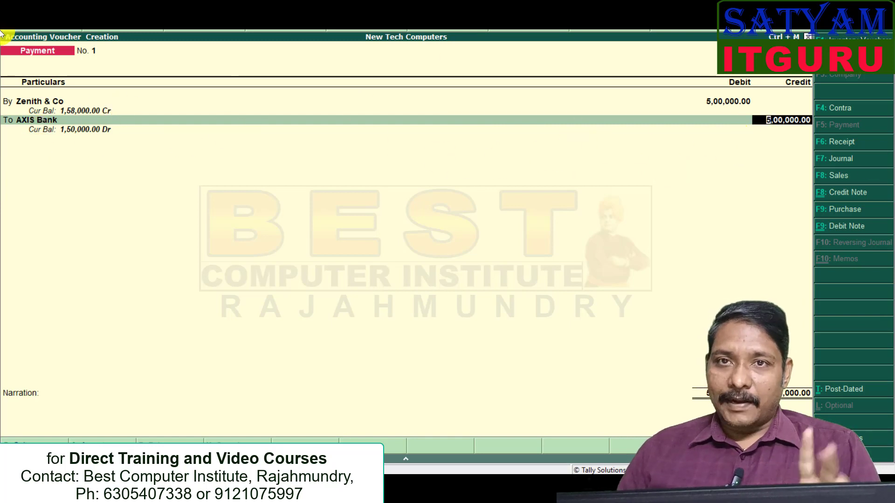
{"action": "key", "text": "Return"}
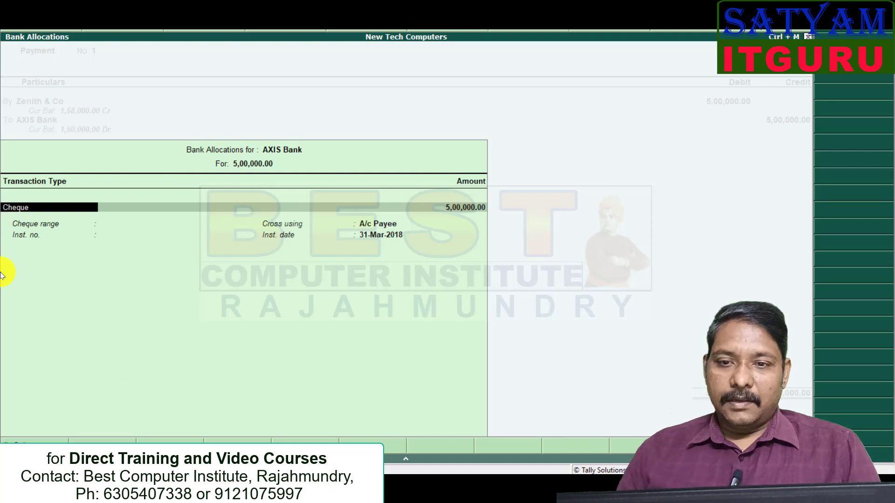
- Record cheque 450700 dated 31-Mar-2018 in bank allocations and save the payment
{"action": "key", "text": "Return"}
{"action": "key", "text": "Return"}
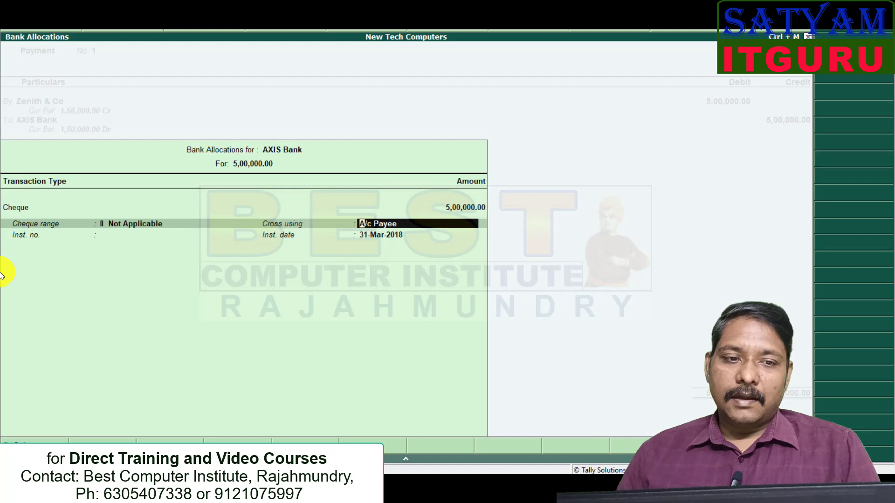
{"action": "key", "text": "Return"}
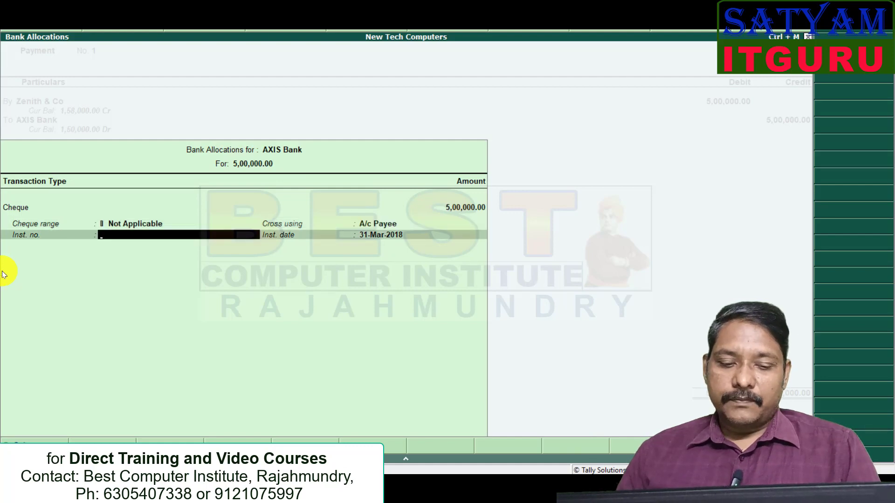
{"action": "key", "text": "alt+Tab"}
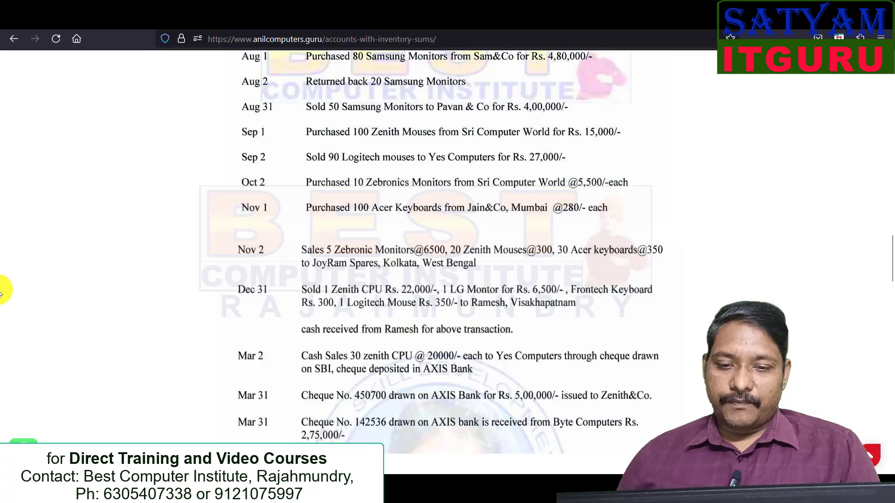
{"action": "key", "text": "alt+Tab"}
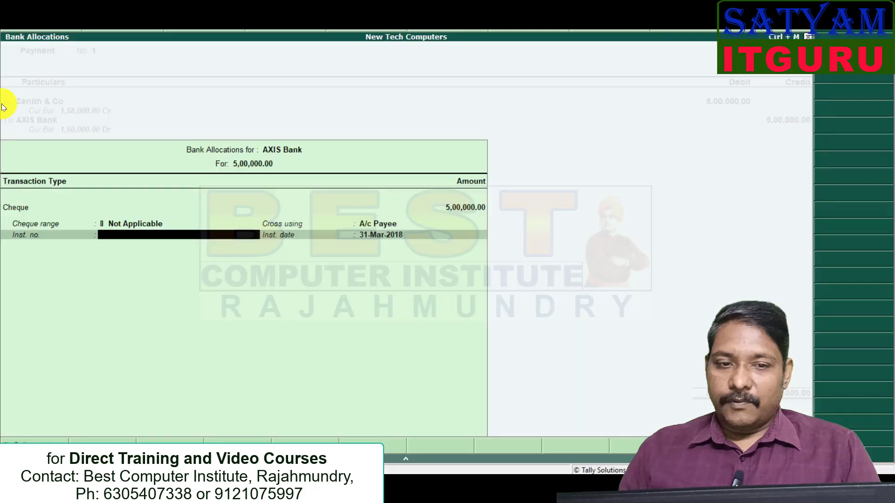
{"action": "type", "text": "0700"}
{"action": "key", "text": "Return"}
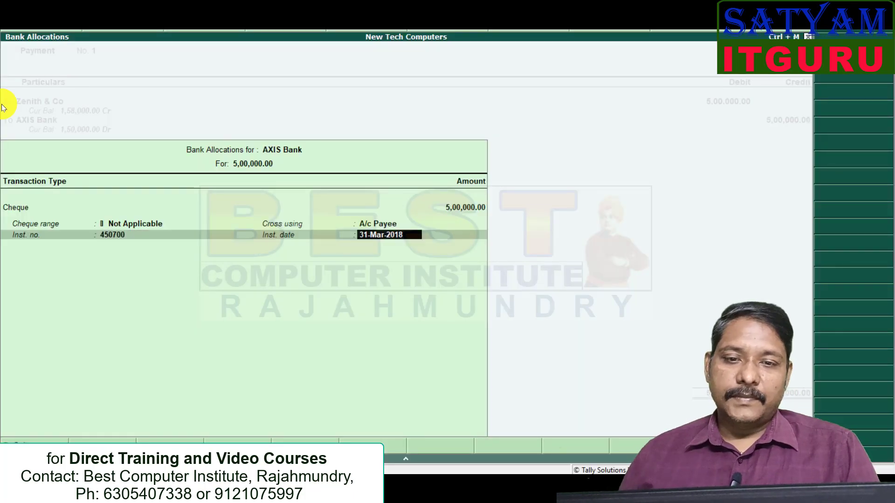
{"action": "key", "text": "Return"}
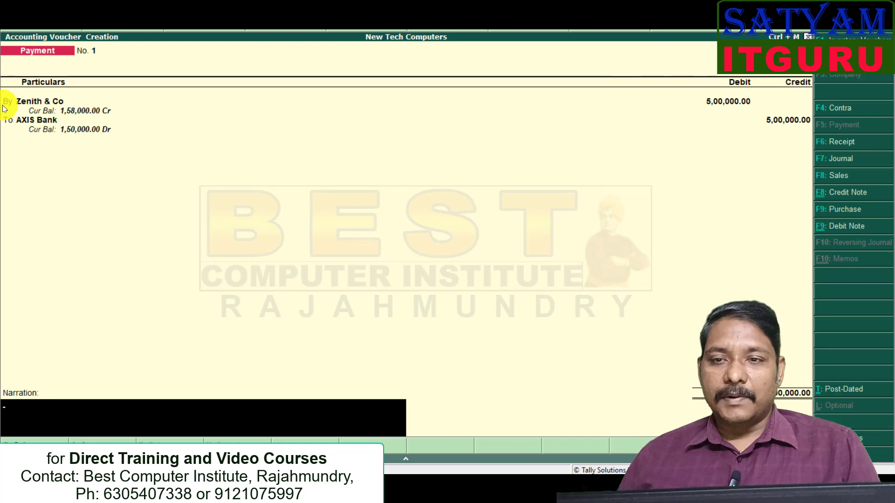
{"action": "key", "text": "Return"}
{"action": "key", "text": "alt+Tab"}
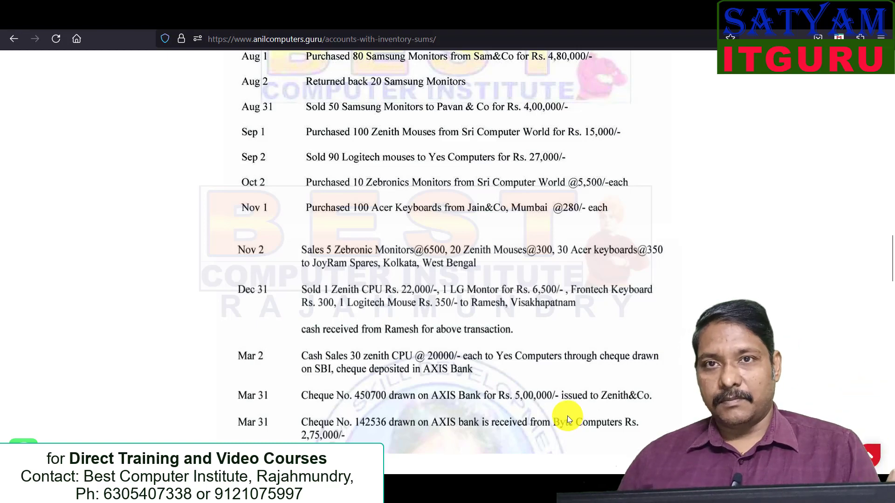
- On Receipt No. 3, credit Byte Computers 2,75,000 and debit AXIS Bank
{"action": "key", "text": "alt+Tab"}
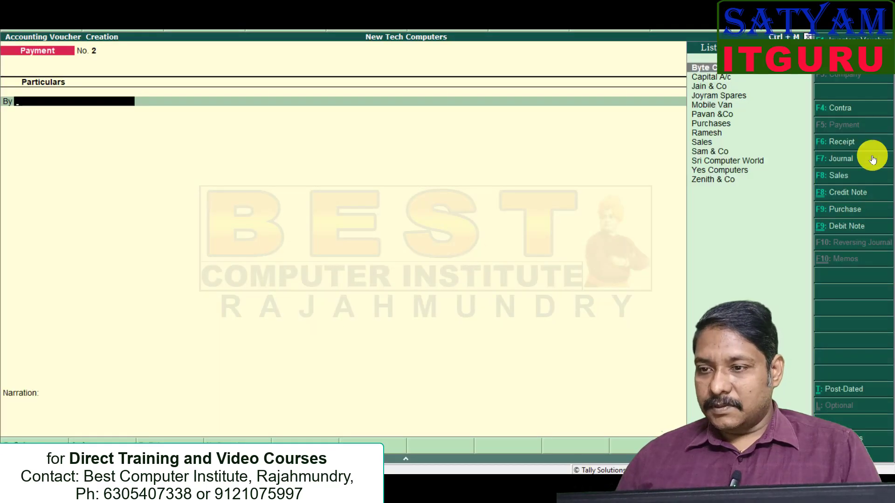
{"action": "left_click", "coordinate": [835, 142]}
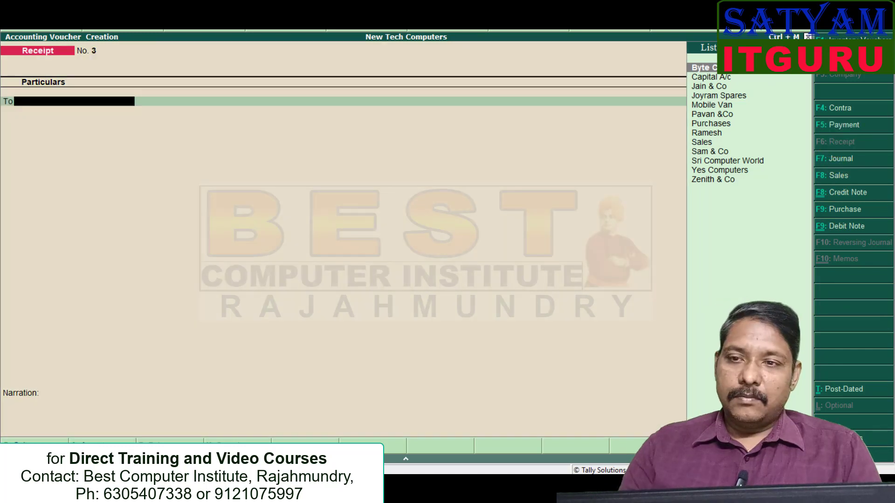
{"action": "type", "text": "Y"}
{"action": "key", "text": "Up"}
{"action": "key", "text": "Up"}
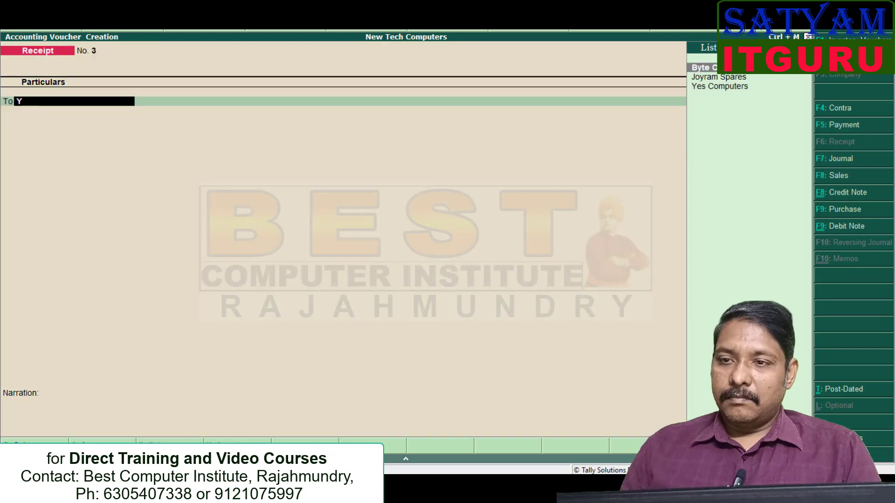
{"action": "key", "text": "Return"}
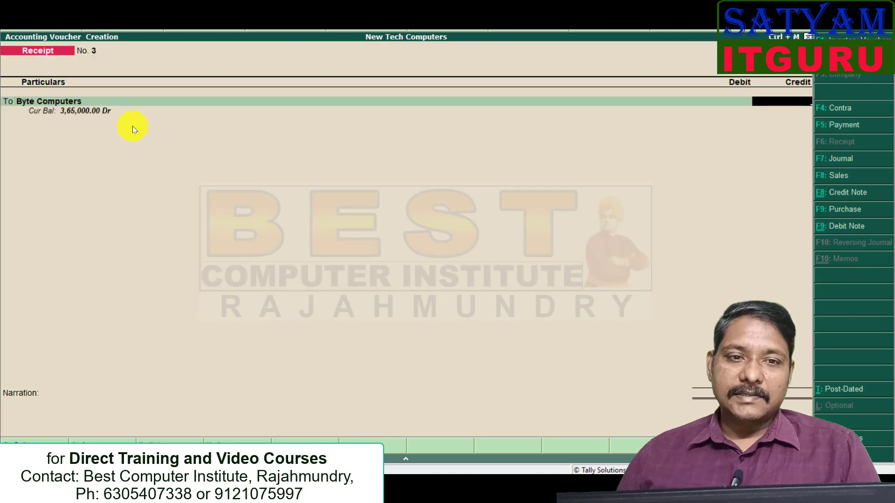
{"action": "key", "text": "alt+Tab"}
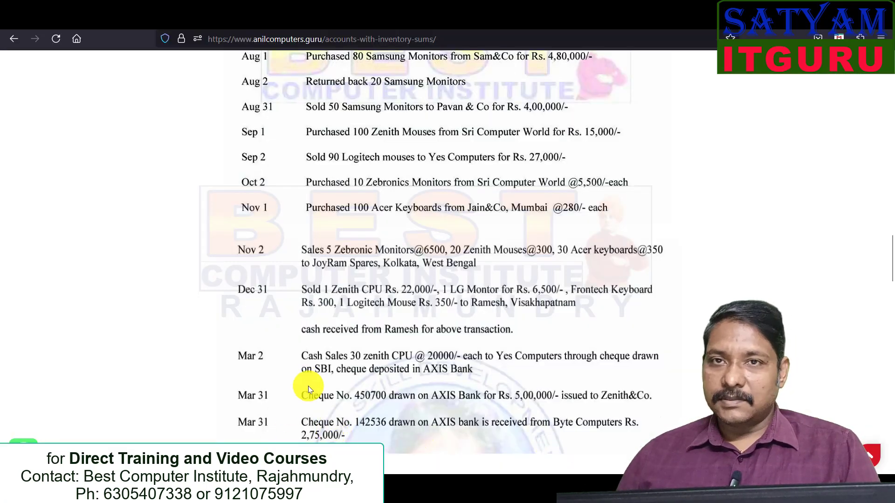
{"action": "key", "text": "alt+Tab"}
{"action": "type", "text": "27500"}
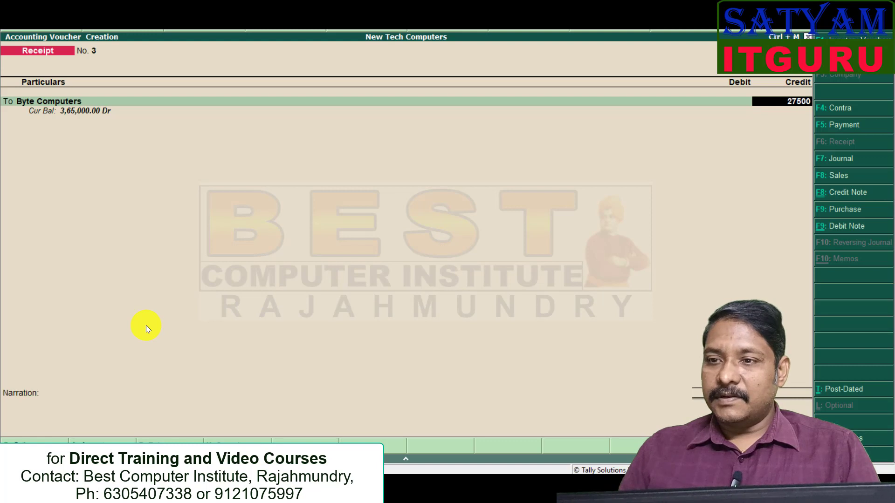
{"action": "key", "text": "Return"}
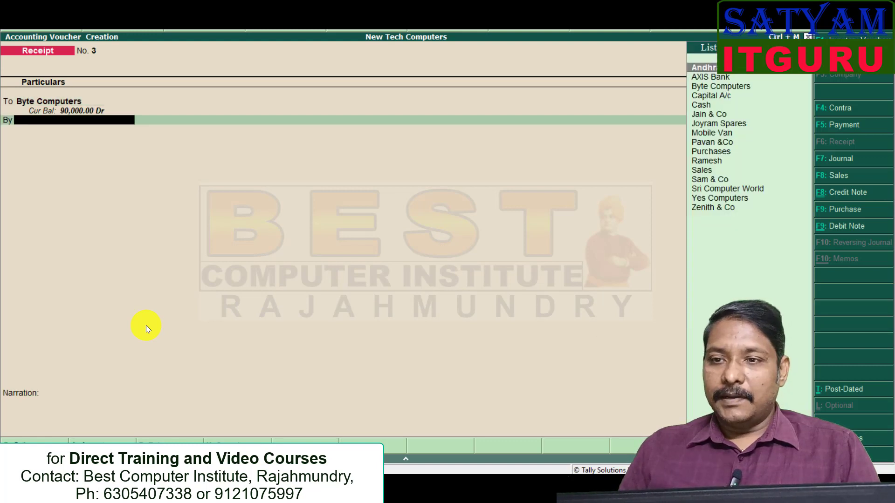
{"action": "key", "text": "Down"}
{"action": "key", "text": "Return"}
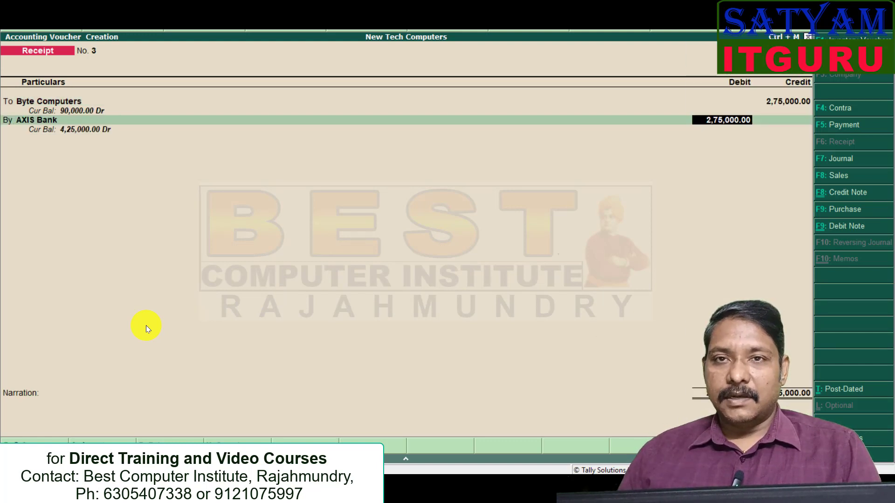
- Enter Cheque/DD 142536 drawn on AXIS Bank in bank allocations and save Receipt No. 3
{"action": "key", "text": "Return"}
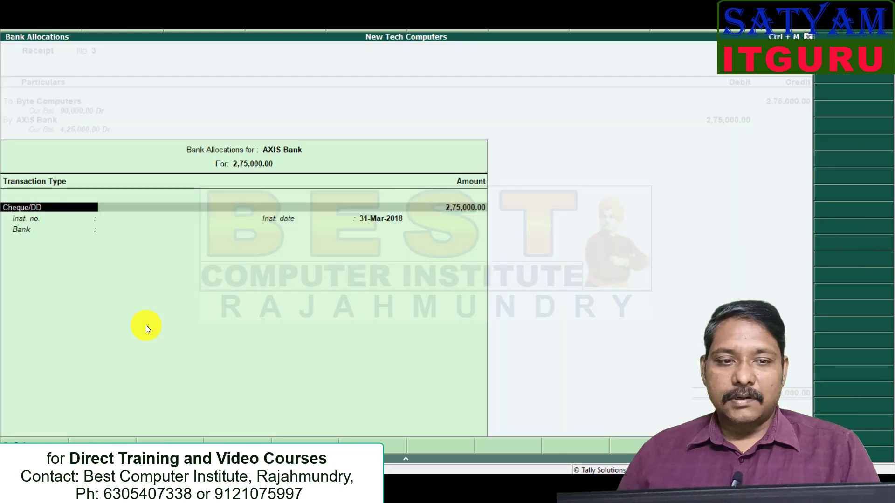
{"action": "key", "text": "Return"}
{"action": "key", "text": "Return"}
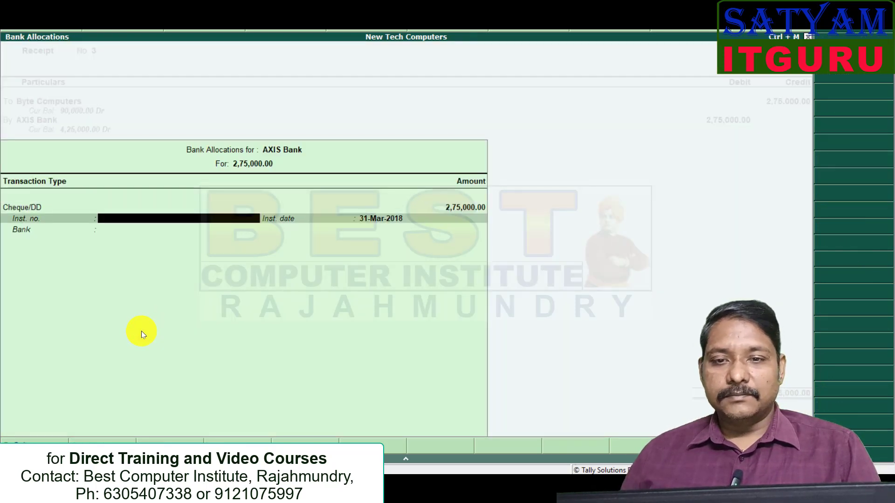
{"action": "key", "text": "alt+Tab"}
{"action": "key", "text": "alt+Tab"}
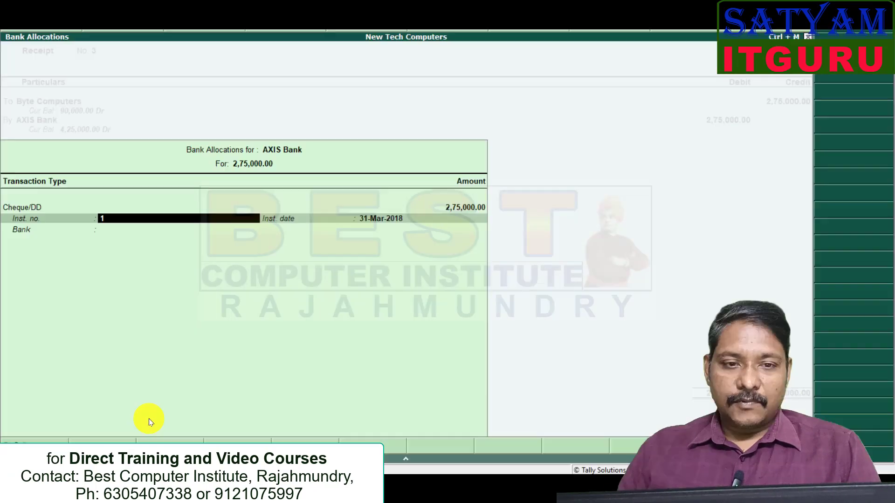
{"action": "type", "text": "6"}
{"action": "key", "text": "Return"}
{"action": "key", "text": "Return"}
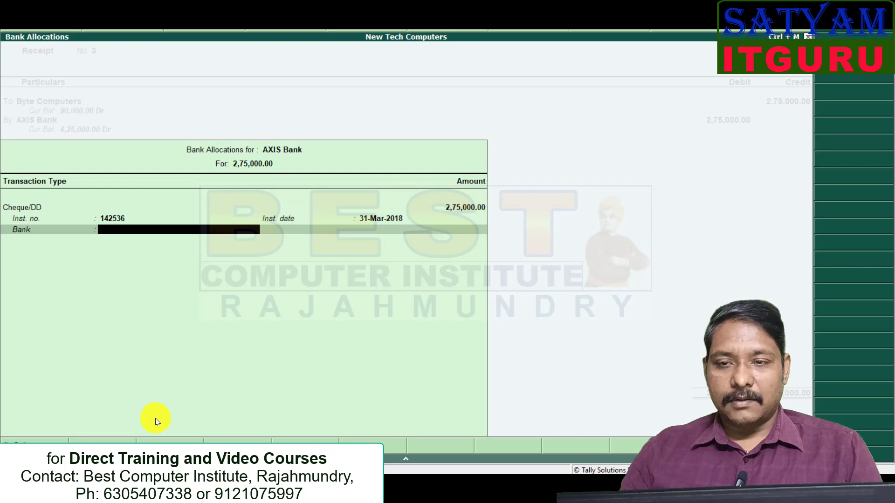
{"action": "key", "text": "Down"}
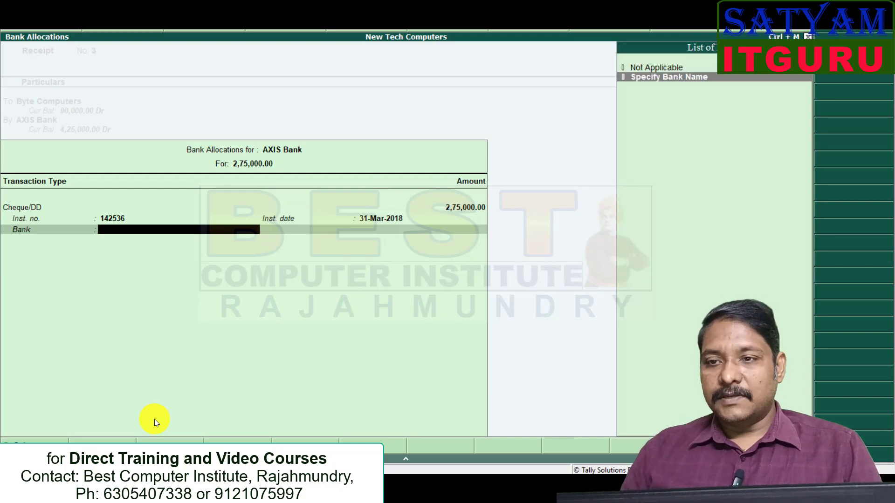
{"action": "key", "text": "Return"}
{"action": "type", "text": "AX"}
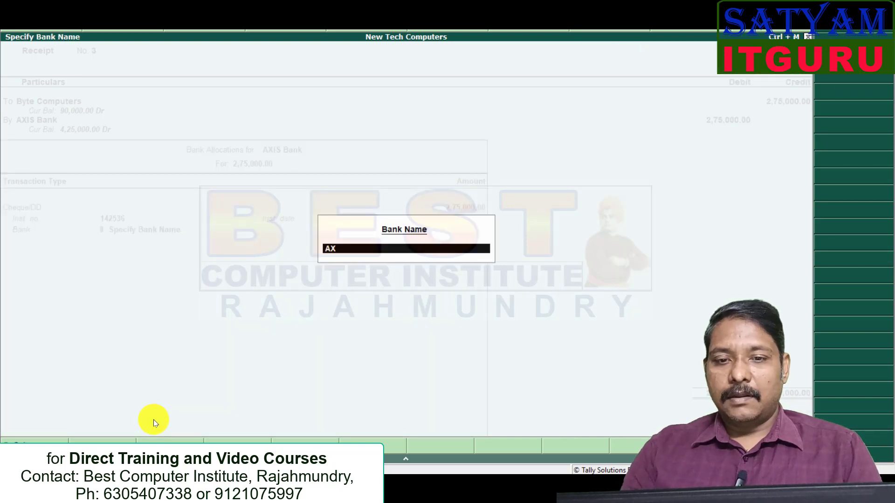
{"action": "type", "text": "IS Bank"}
{"action": "key", "text": "Return"}
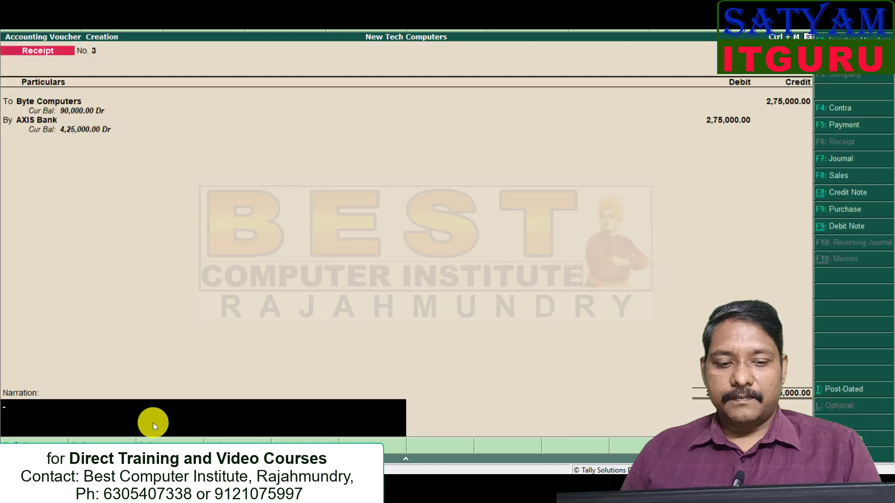
{"action": "key", "text": "Return"}
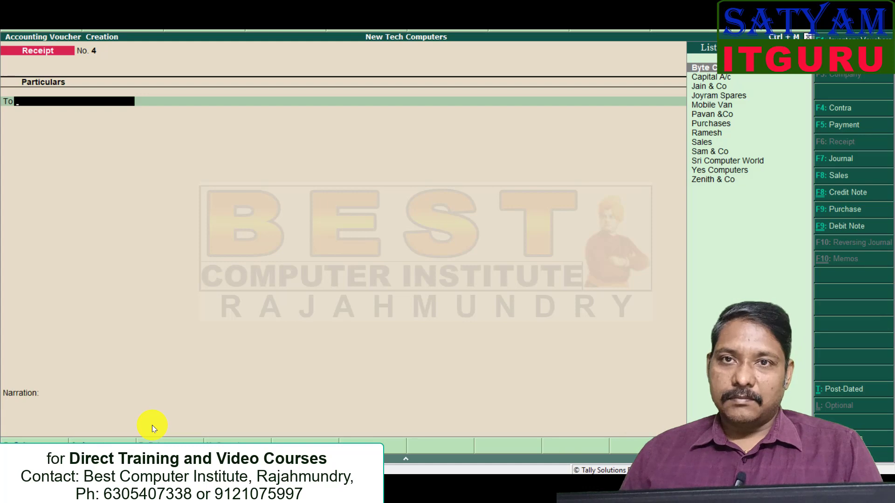
- View the Trial Balance with ledger-level detail
{"action": "key", "text": "Escape"}
{"action": "key", "text": "Return"}
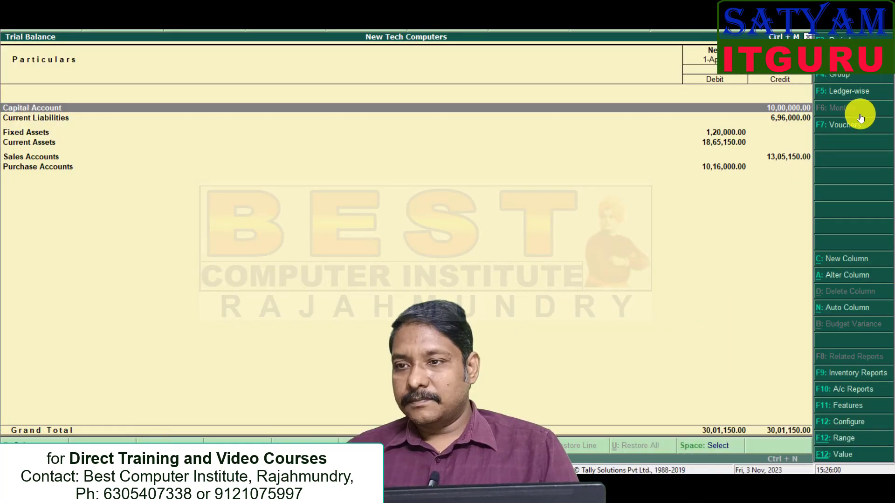
{"action": "key", "text": "alt+F1"}
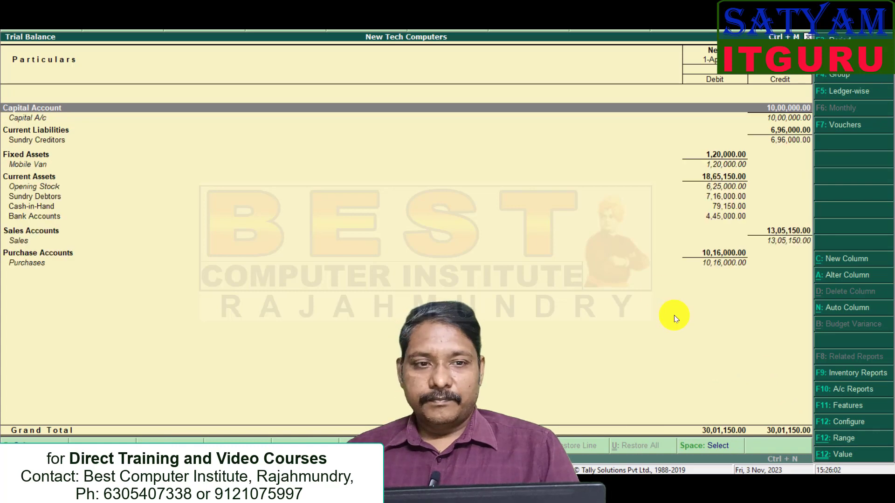
{"action": "key", "text": "Escape"}
{"action": "key", "text": "Escape"}
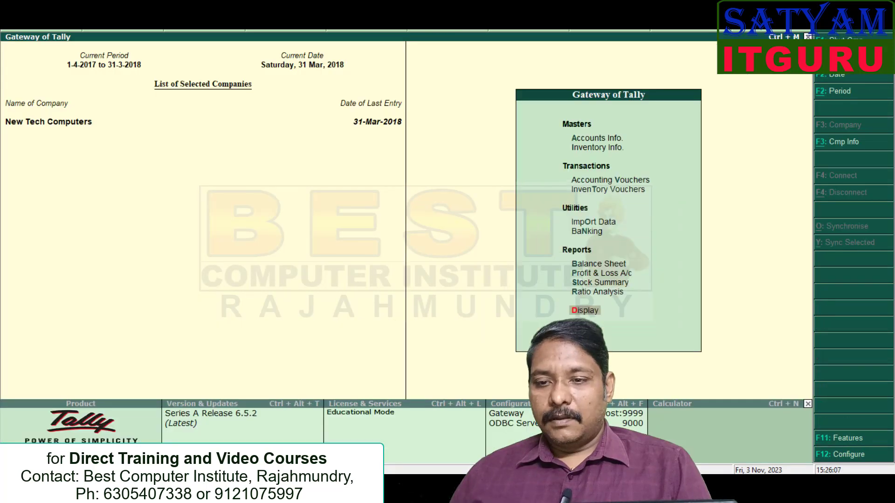
- Review the detailed Profit & Loss A/c, then the Balance Sheet totalling 19,36,935.29
{"action": "left_click", "coordinate": [584, 274]}
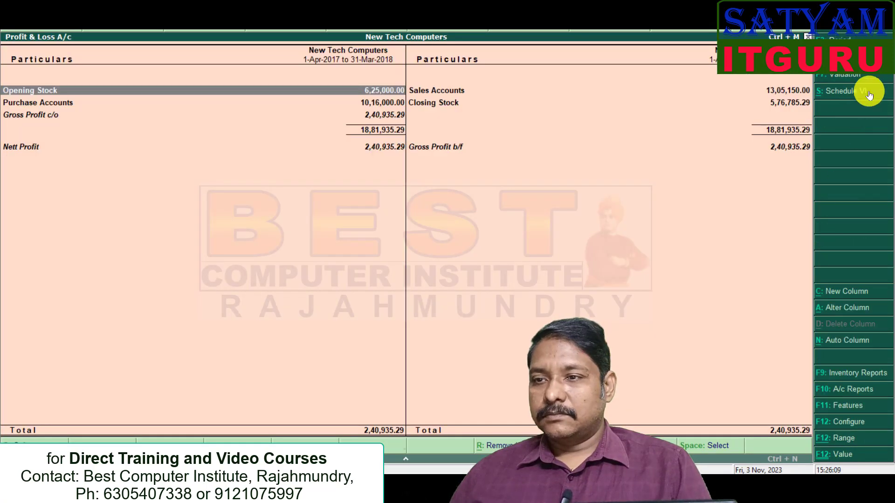
{"action": "key", "text": "alt+F1"}
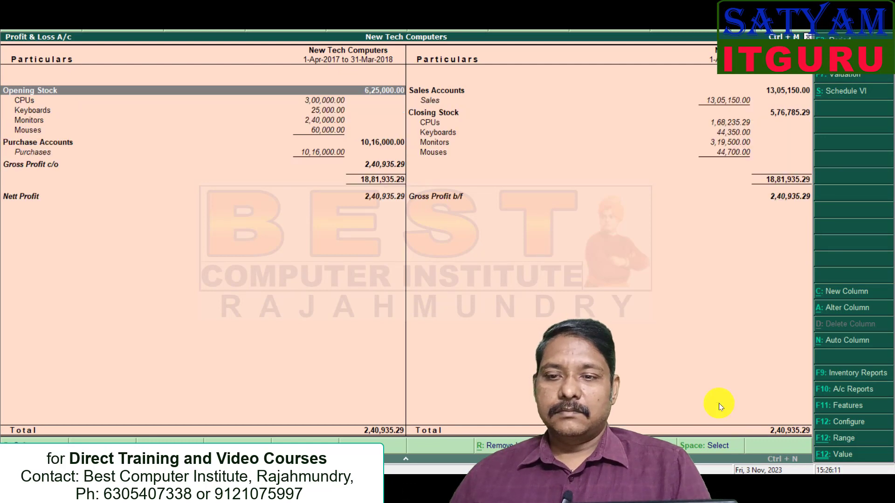
{"action": "key", "text": "Escape"}
{"action": "key", "text": "b"}
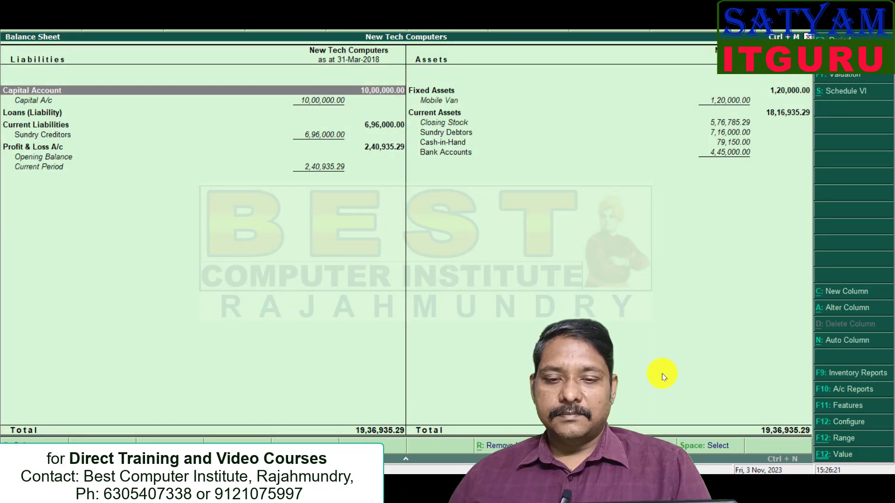